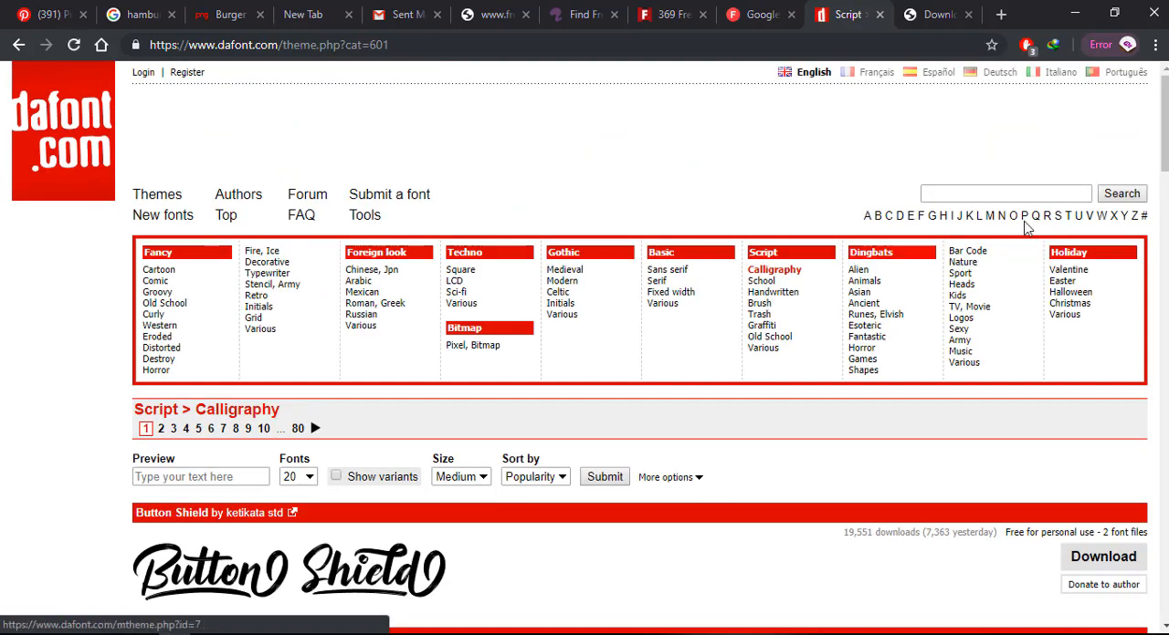
Look through the popular fonts on the first page of the Script > Calligraphy category.
scroll(969, 171, down, 3)
scroll(640, 347, down, 1)
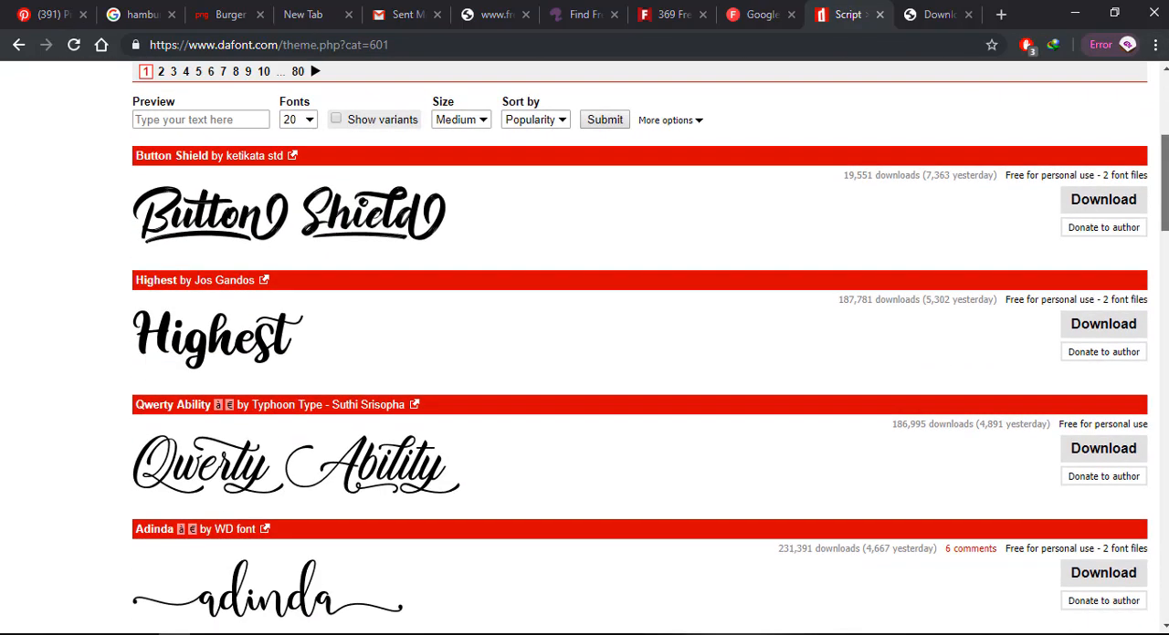
scroll(639, 347, down, 1)
scroll(640, 347, up, 1)
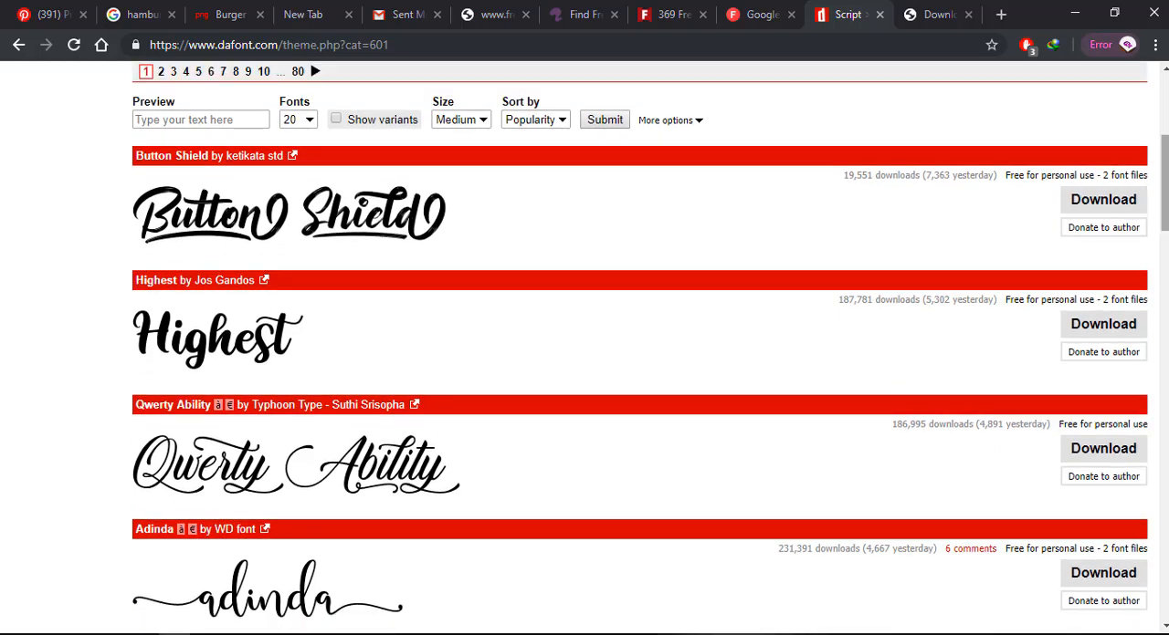
scroll(1061, 208, down, 2)
scroll(639, 347, down, 8)
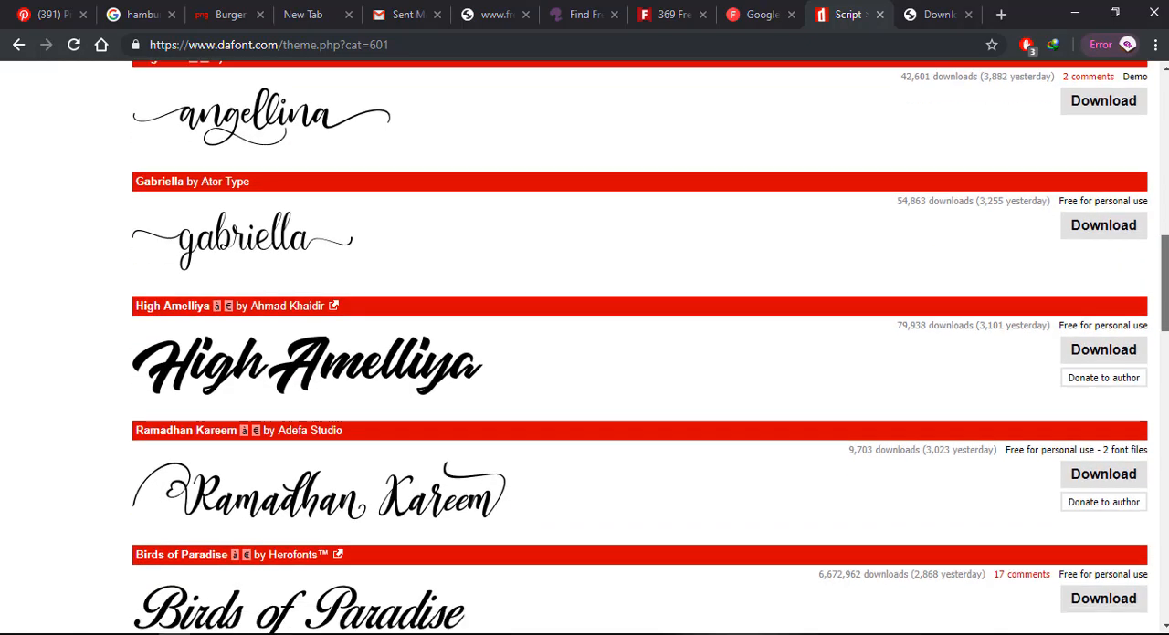
scroll(639, 347, down, 4)
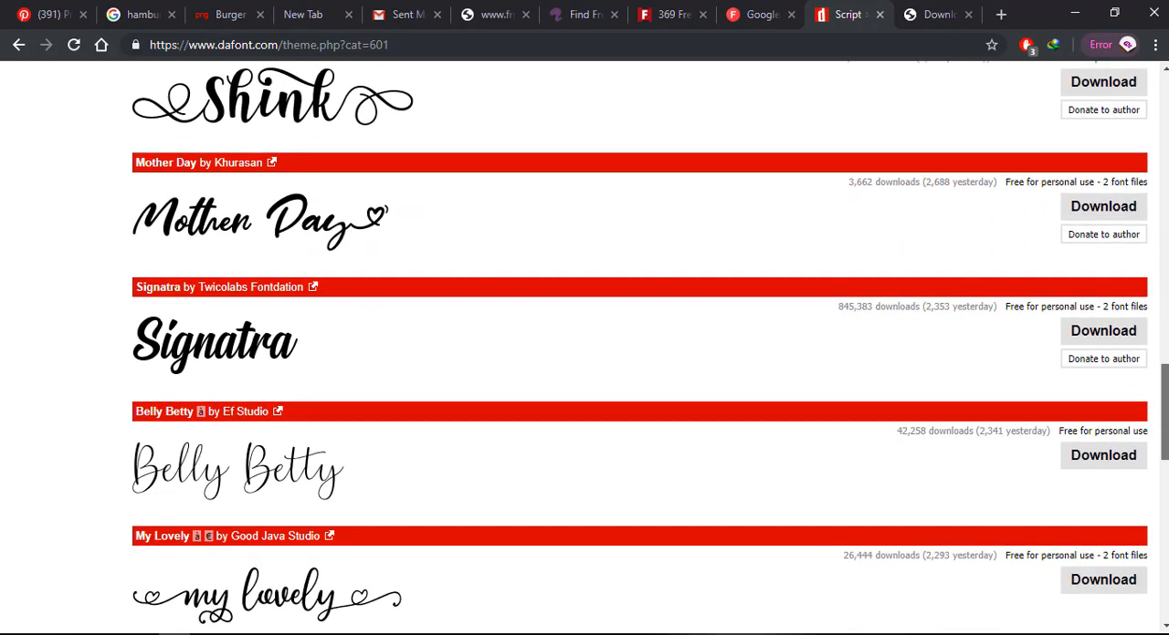
scroll(1138, 399, down, 1)
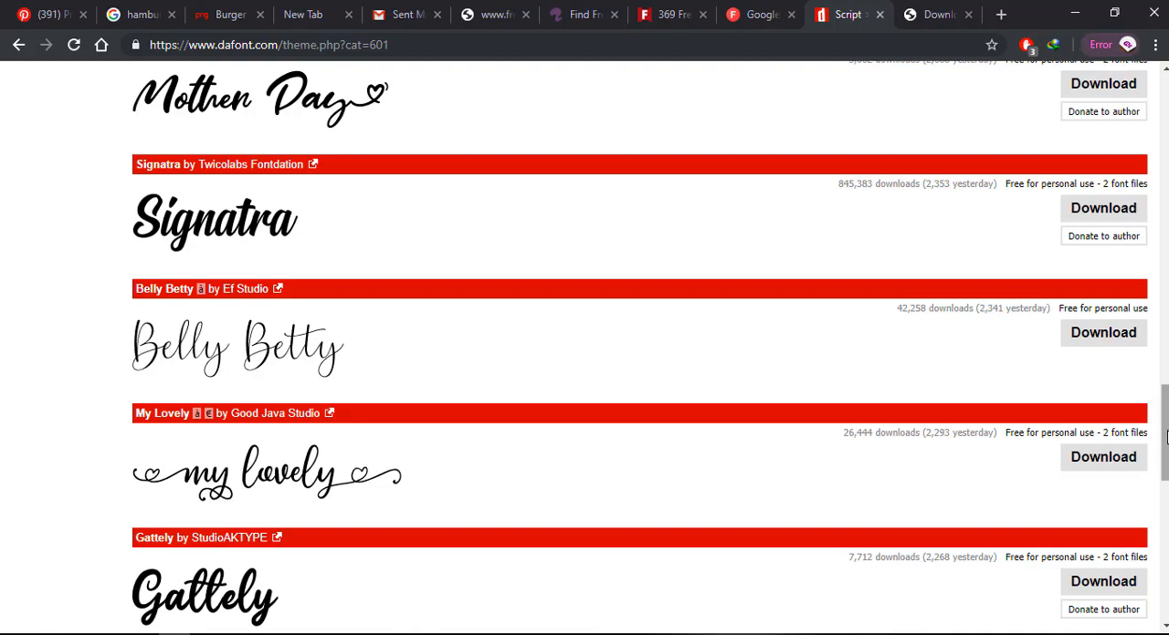
drag(1167, 437, 1139, 351)
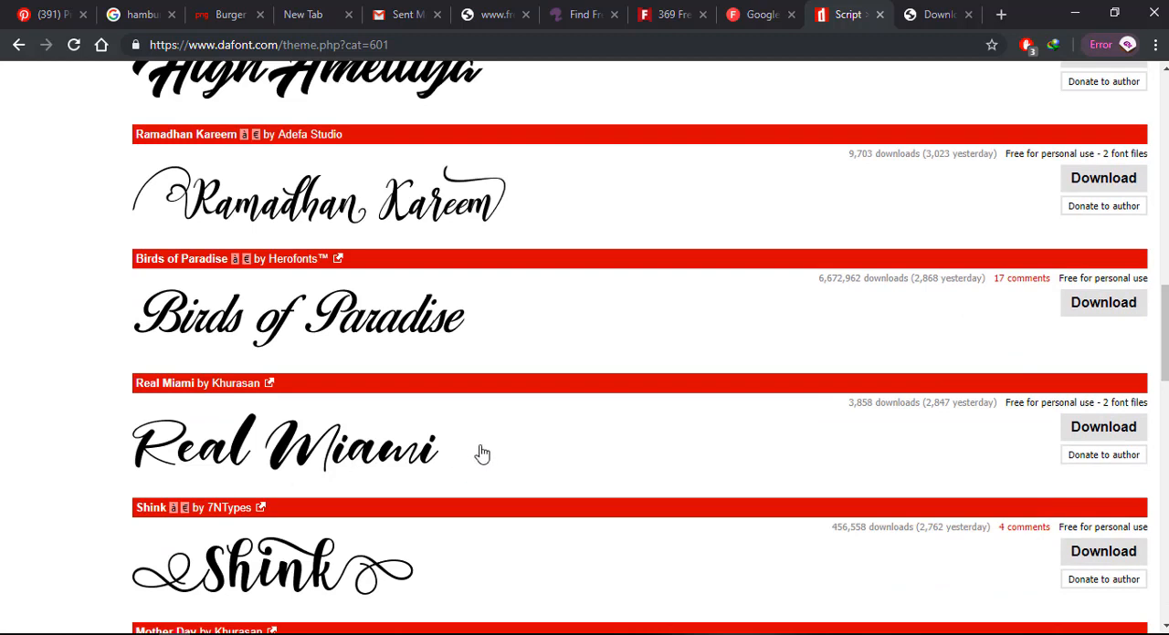
Download the Real Miami font as real_miami.zip and open the downloaded archive.
click(1084, 432)
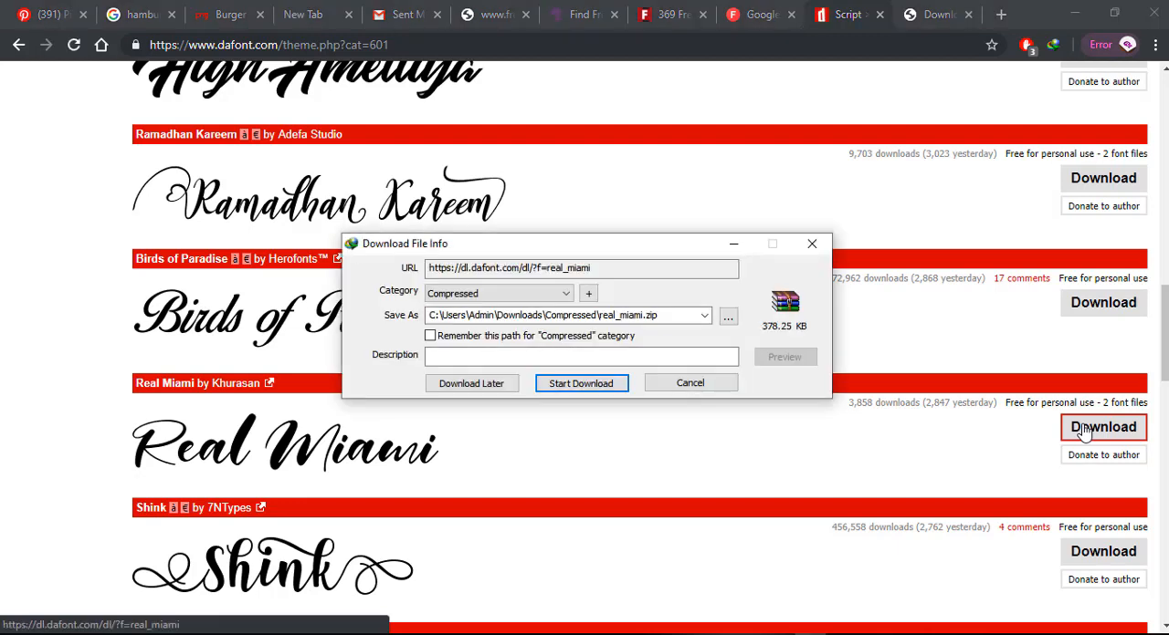
click(598, 383)
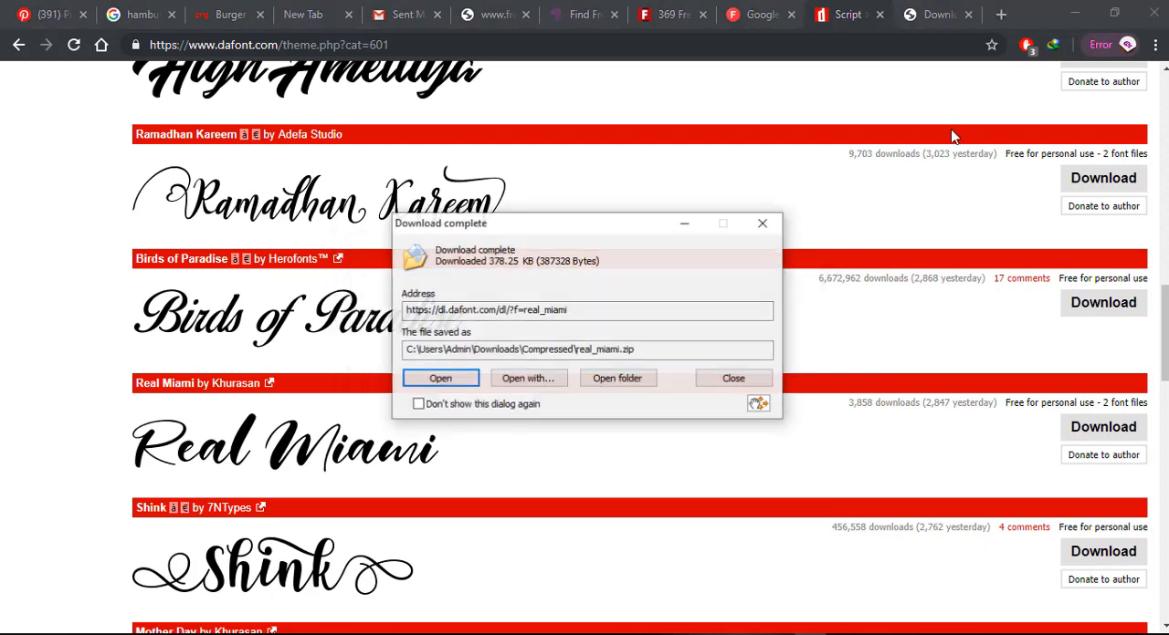
click(443, 380)
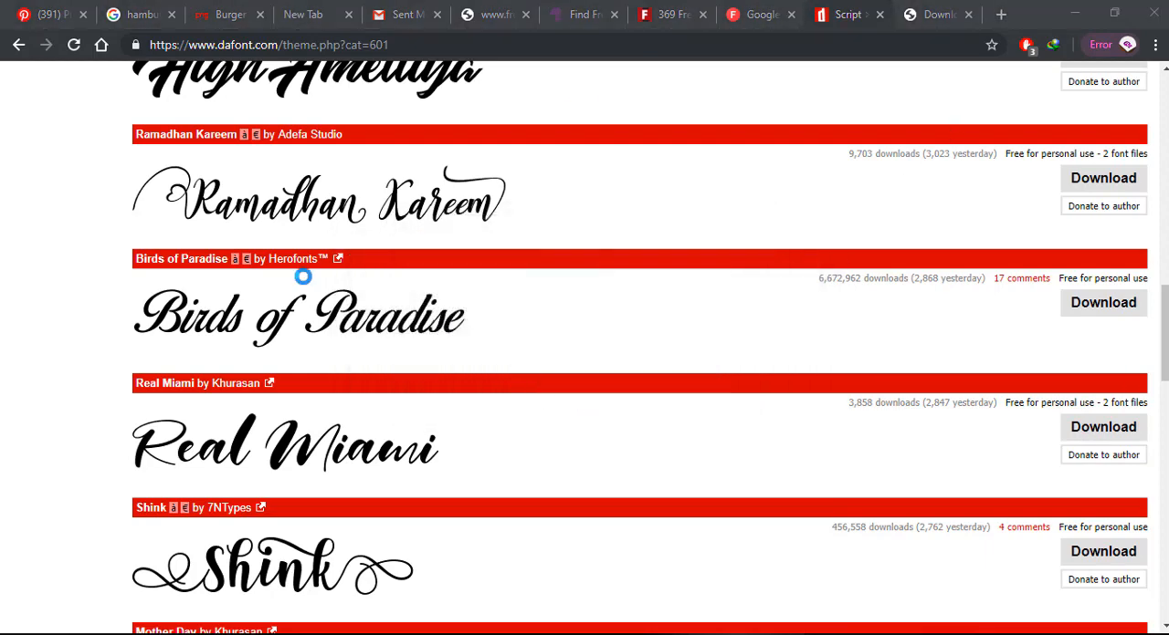
Open Real Miami.ttf from the archive and install the font.
click(105, 219)
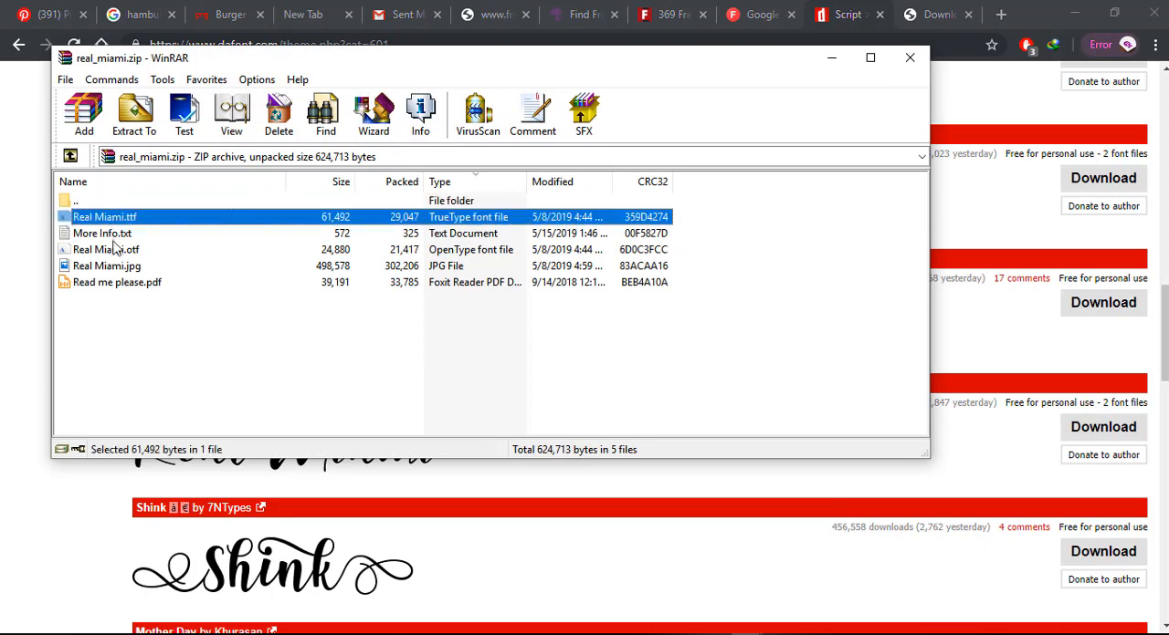
click(116, 250)
click(114, 219)
click(116, 250)
click(114, 219)
click(125, 252)
click(135, 219)
double_click(135, 218)
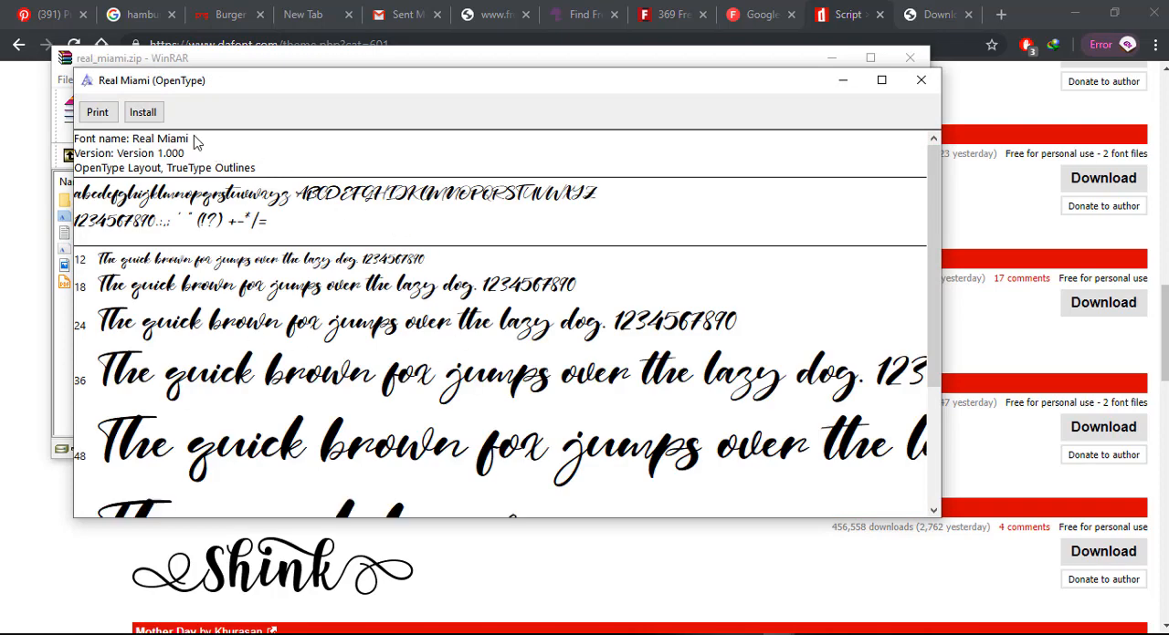
click(146, 115)
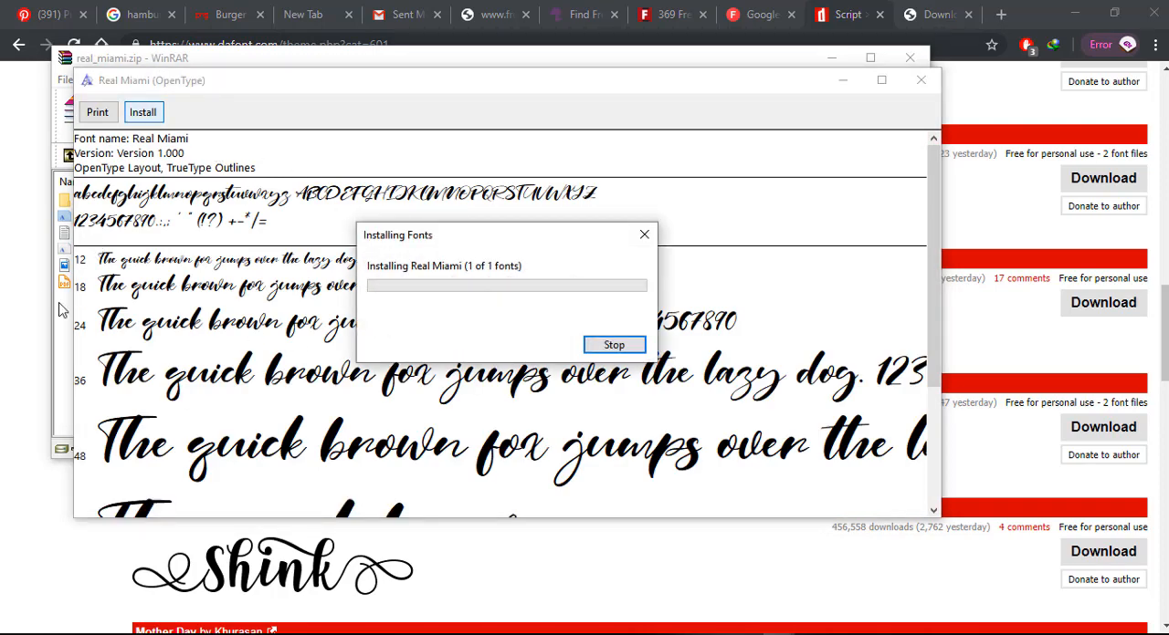
Preview Real Miami.otf from the archive, and close both font previews and the archive.
click(66, 306)
double_click(137, 250)
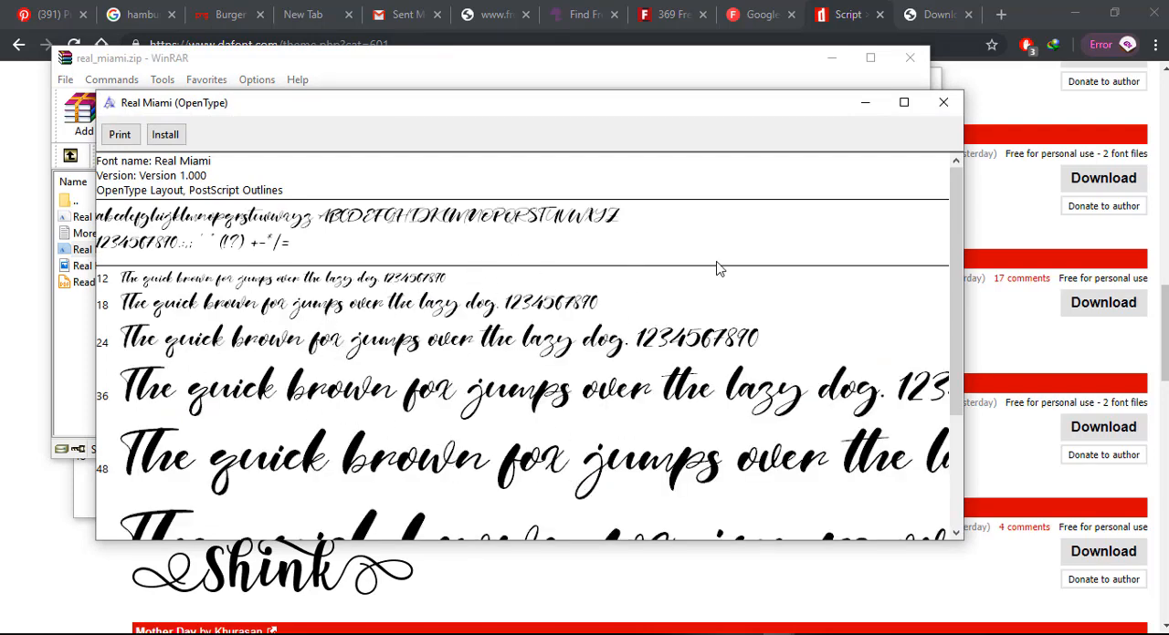
click(943, 102)
click(910, 58)
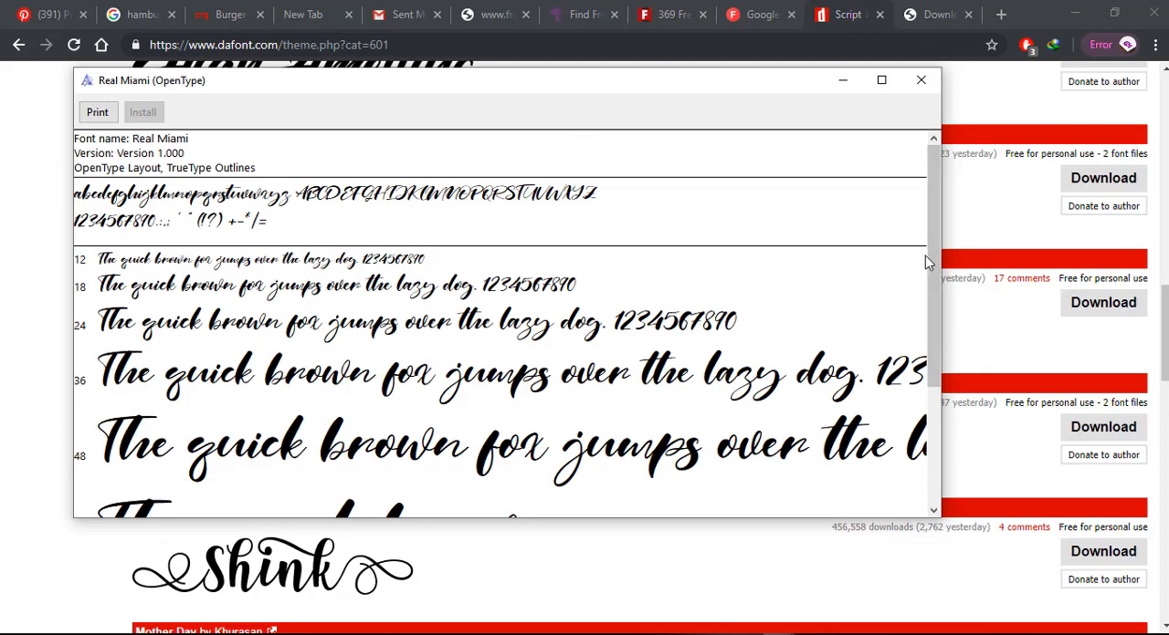
scroll(935, 332, down, 3)
click(923, 88)
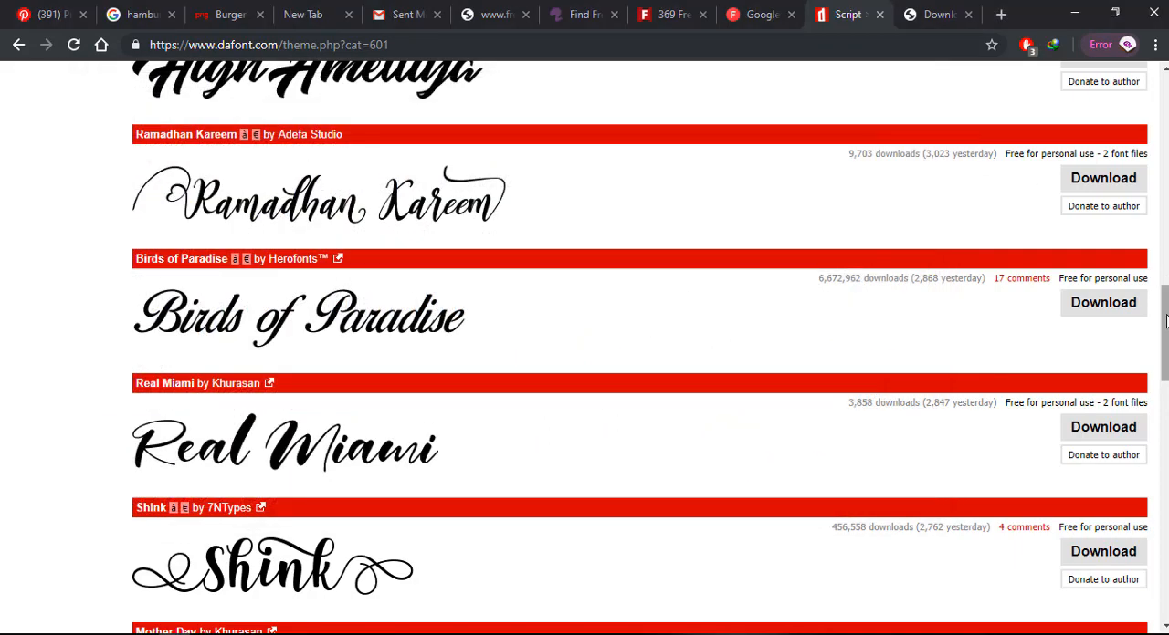
Go to page 9 of the Calligraphy category and look through its fonts.
drag(1165, 329, 1166, 539)
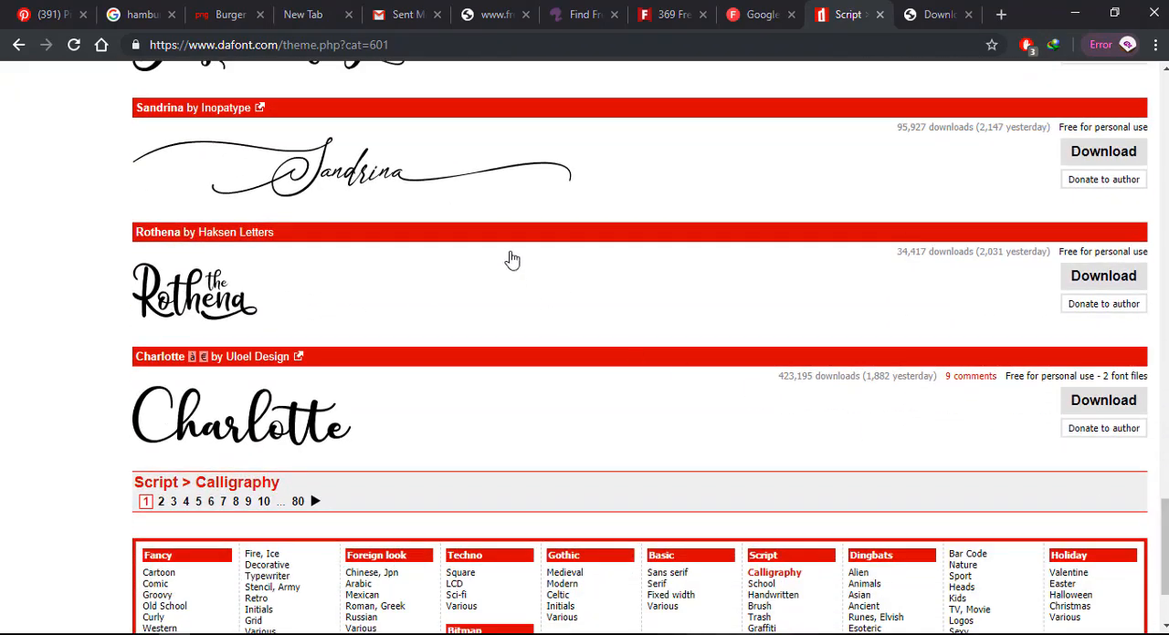
click(248, 502)
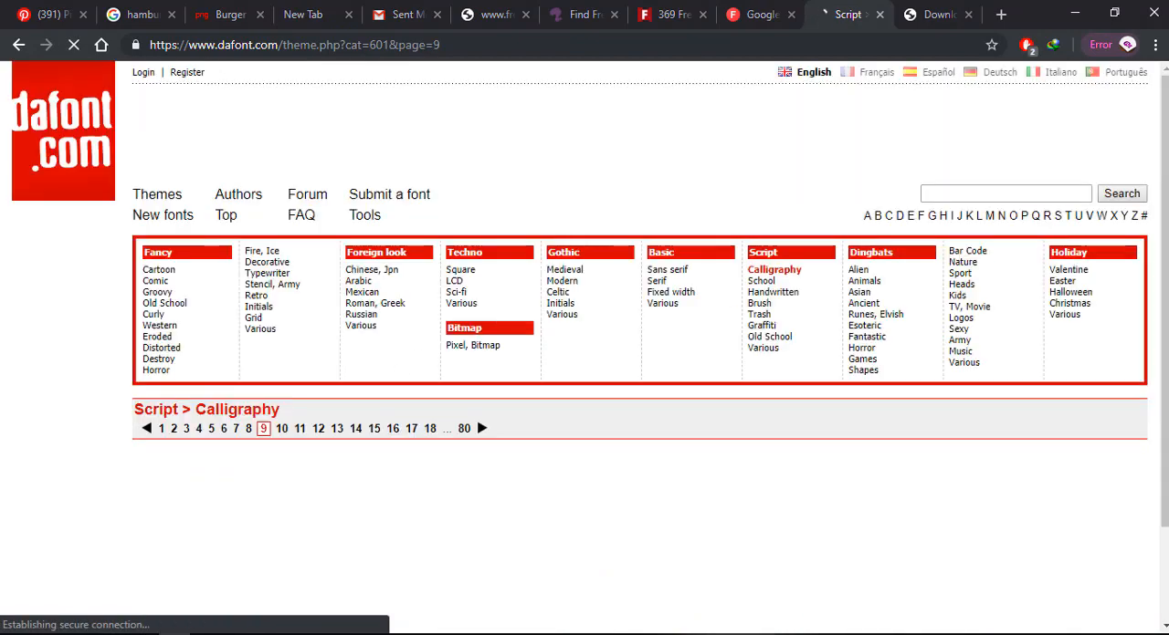
scroll(313, 436, down, 5)
scroll(639, 347, down, 5)
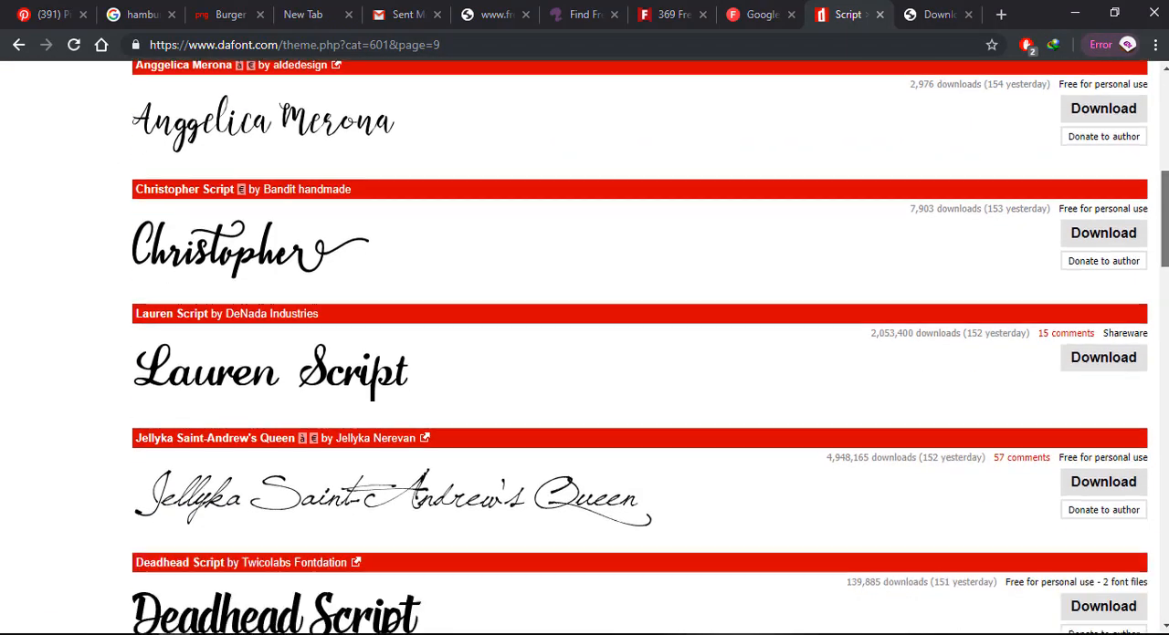
scroll(639, 347, down, 2)
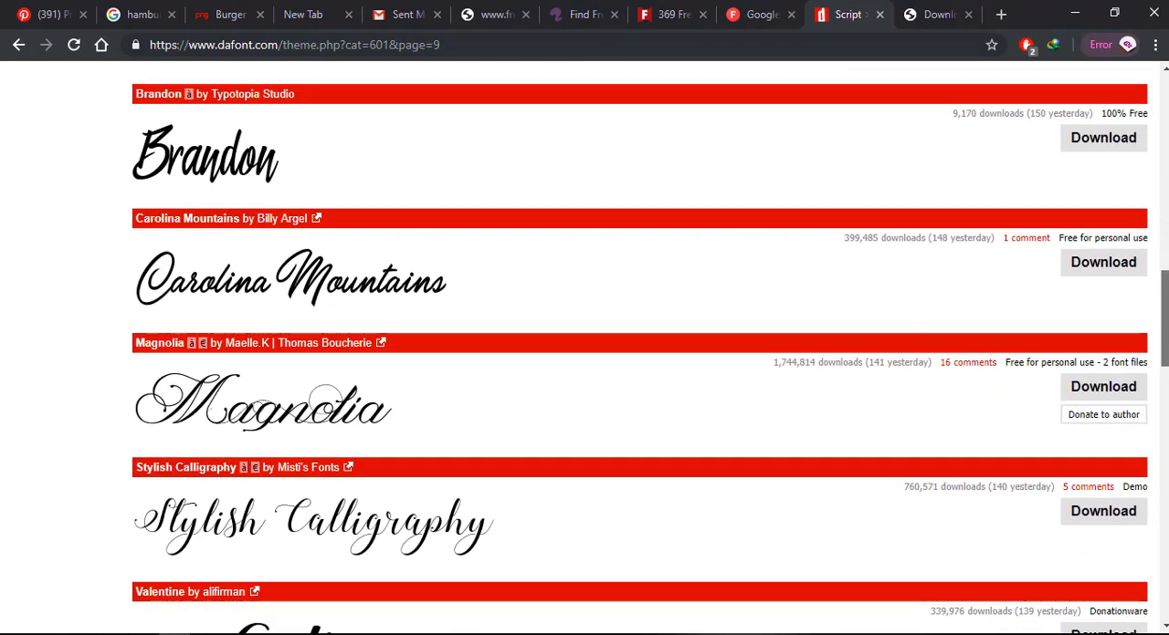
scroll(639, 347, down, 4)
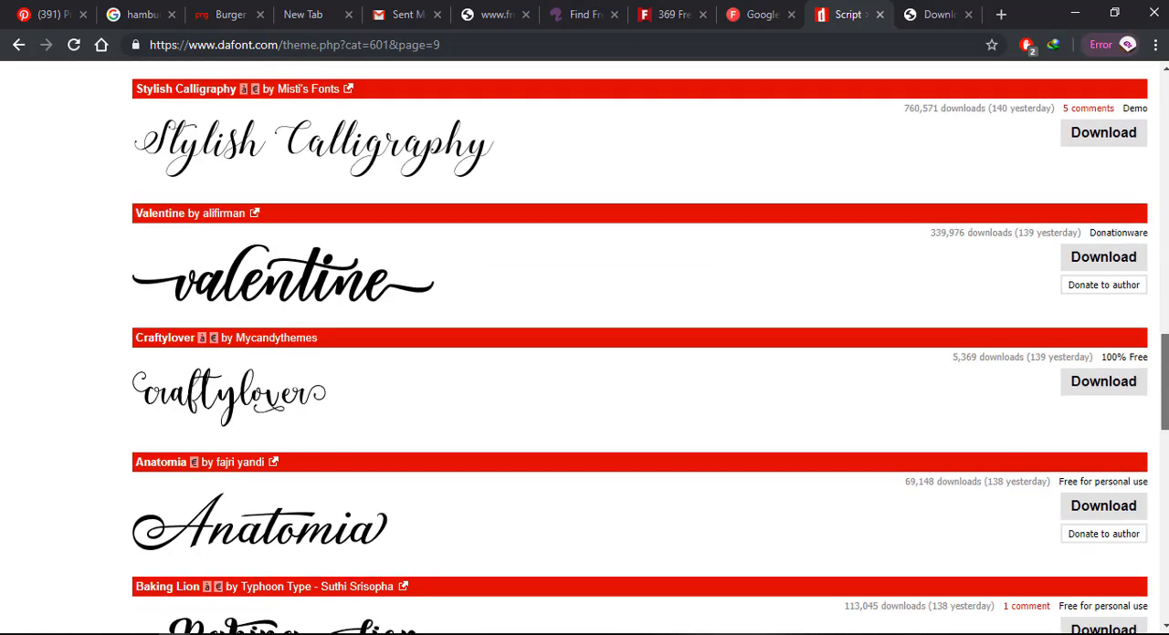
scroll(639, 347, down, 8)
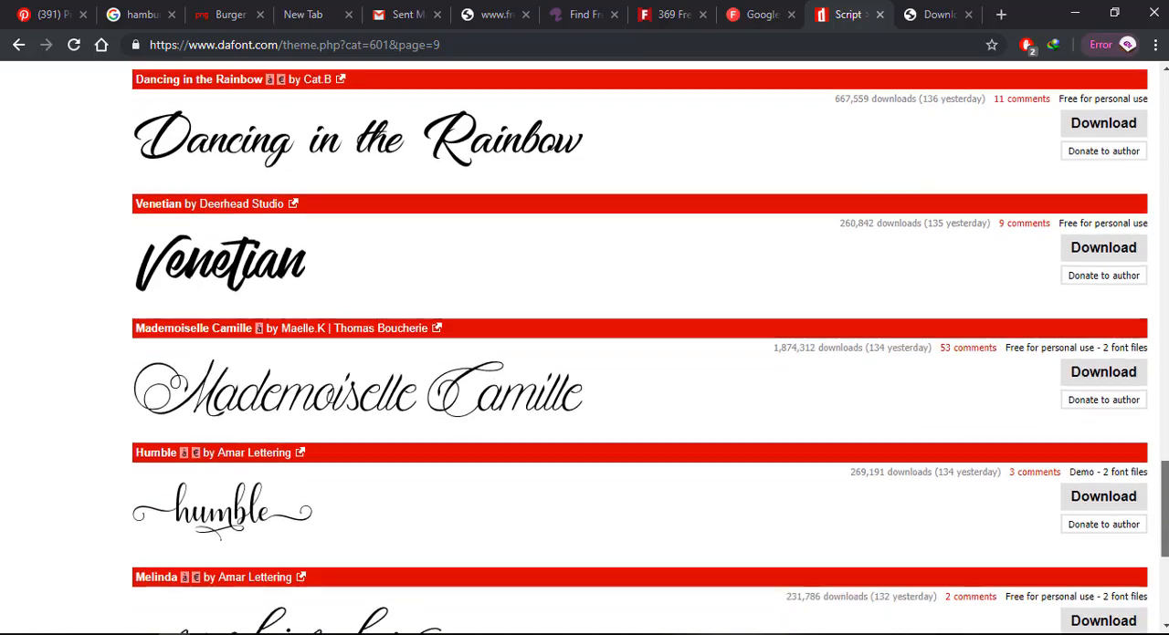
drag(1166, 545, 1166, 164)
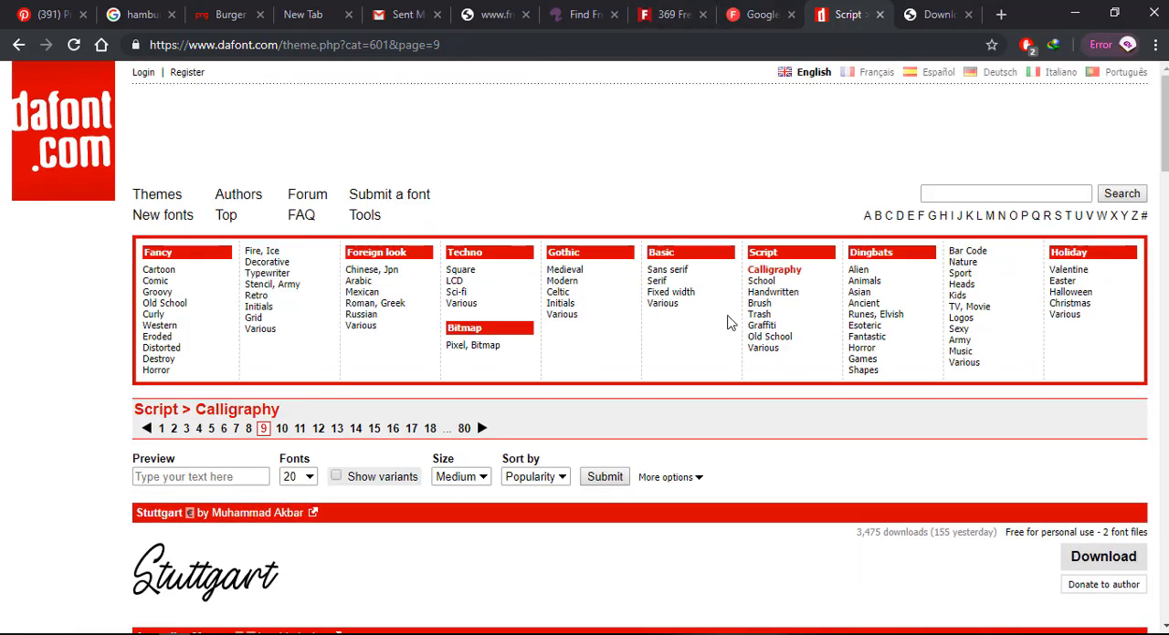
Switch to the Script > Brush category and look through the fonts on its first page.
click(756, 308)
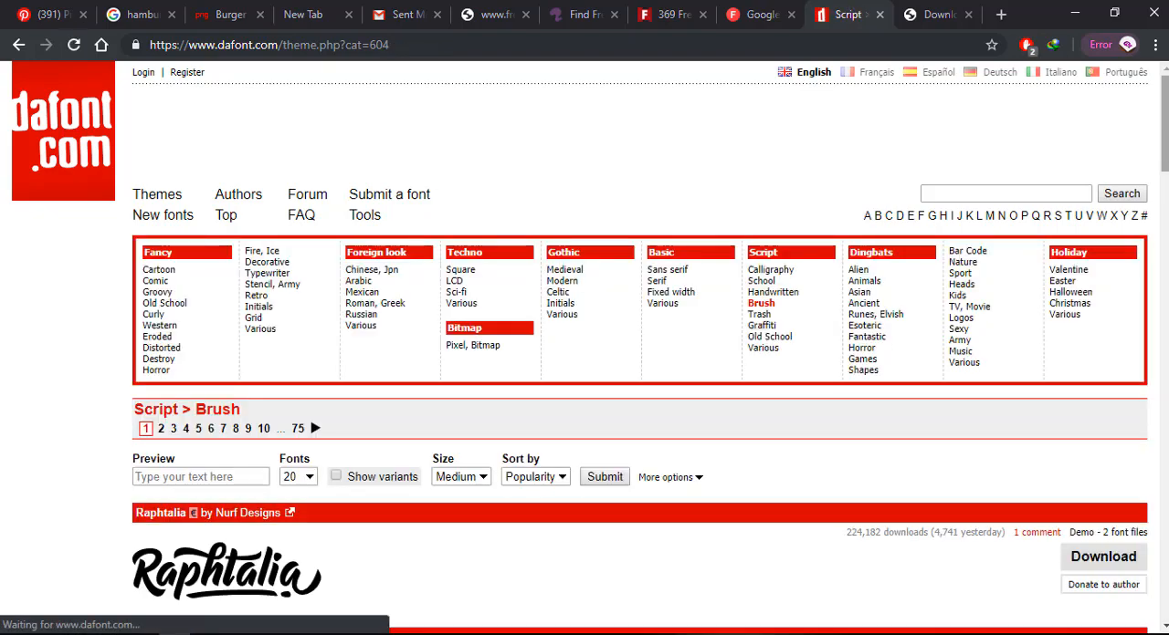
scroll(584, 347, down, 5)
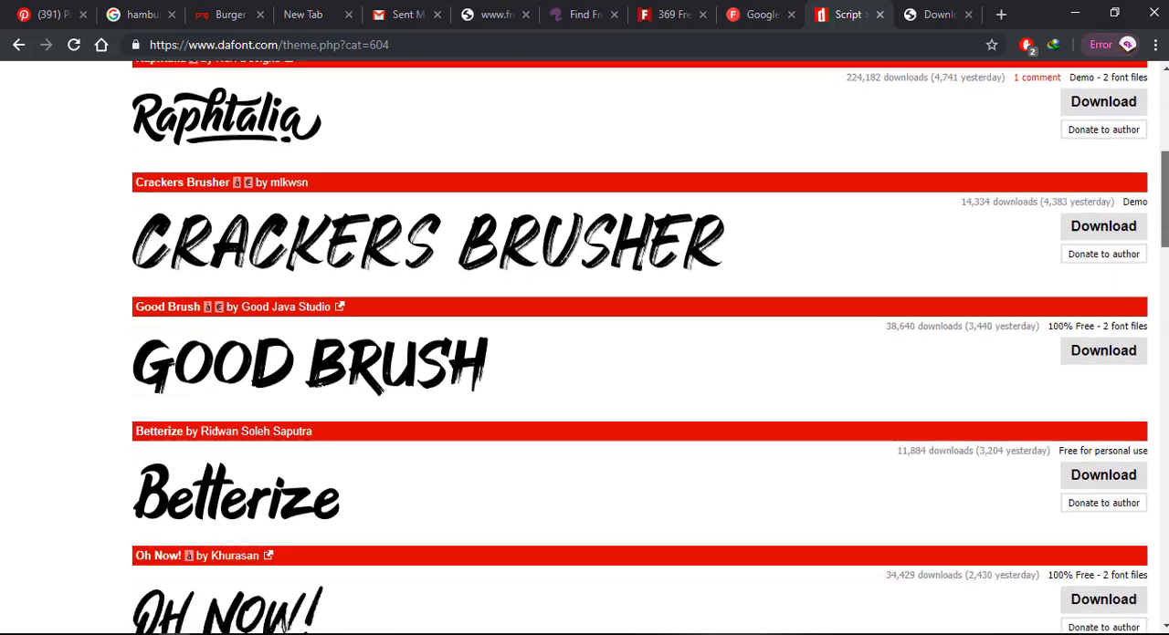
scroll(585, 347, up, 1)
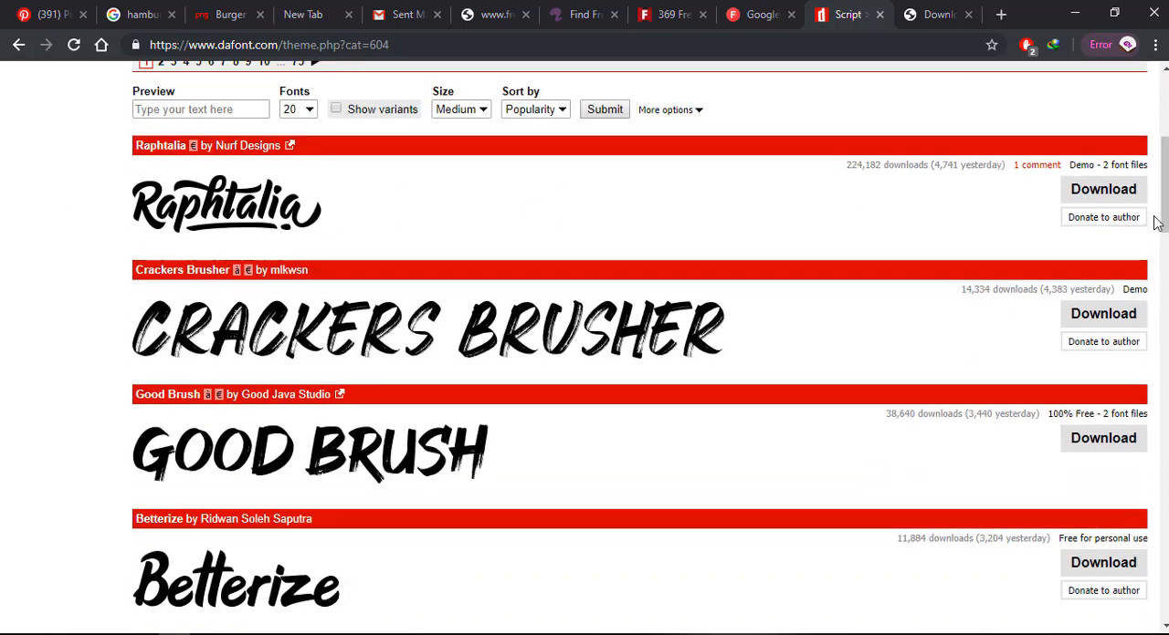
scroll(1157, 222, down, 8)
scroll(584, 347, down, 3)
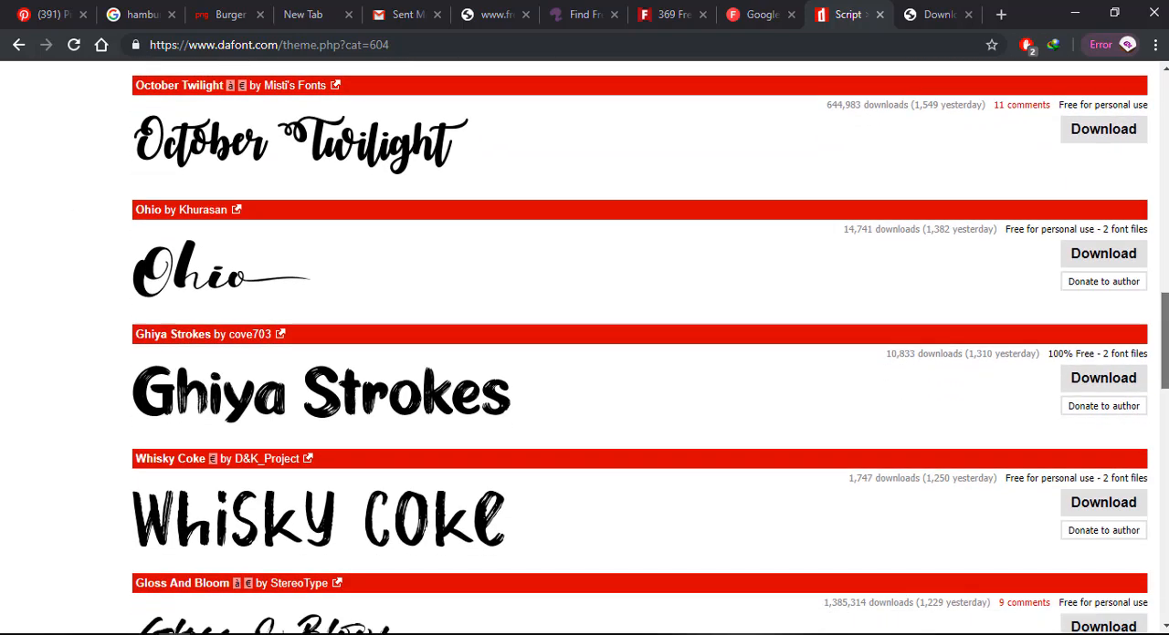
scroll(585, 347, up, 5)
scroll(285, 202, down, 7)
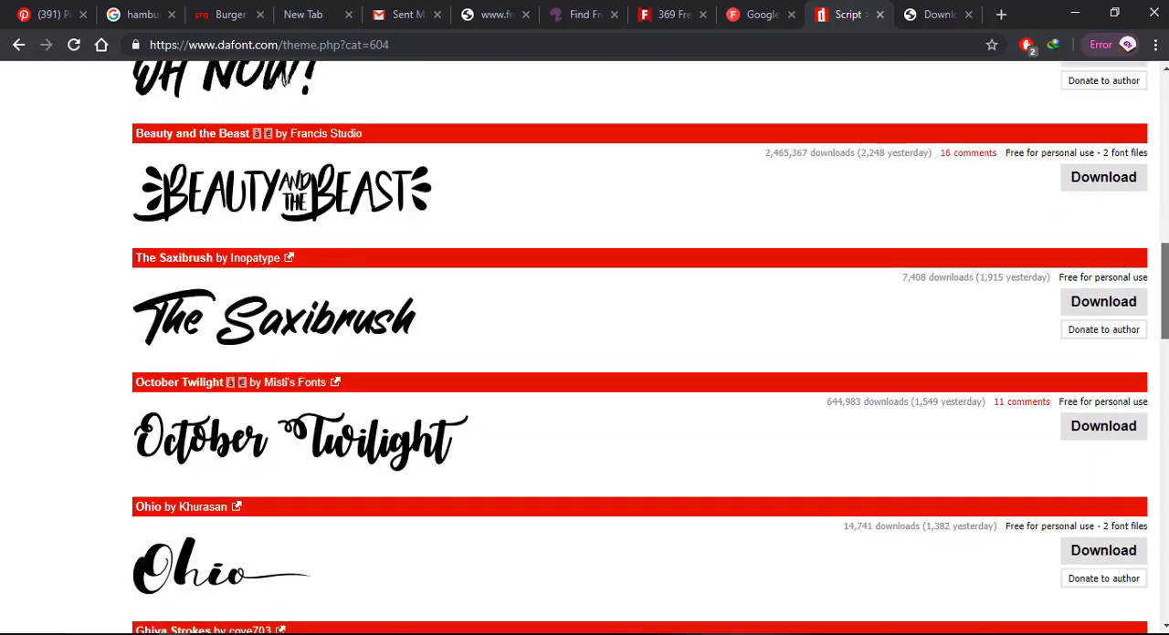
scroll(584, 347, down, 6)
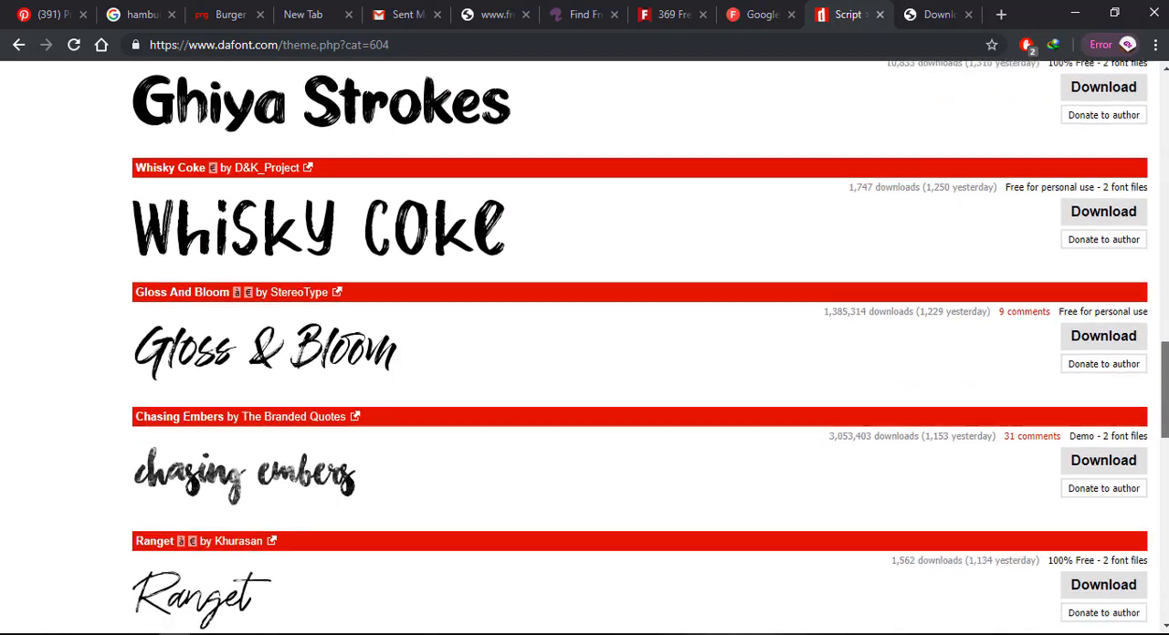
scroll(584, 347, down, 2)
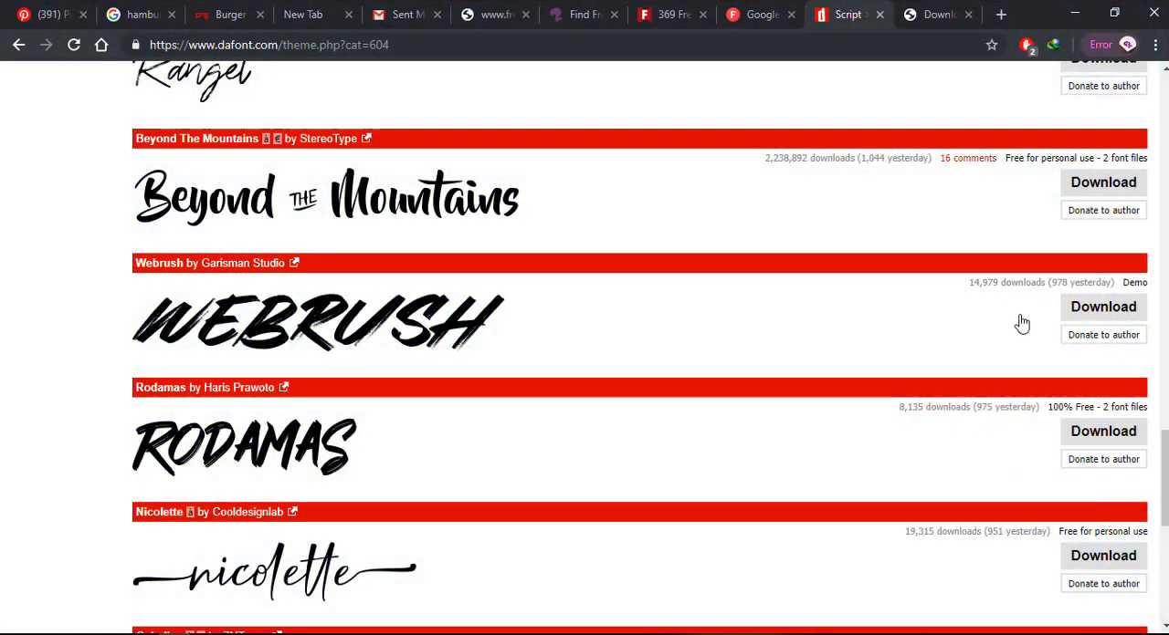
Download the Beyond The Mountains font as beyond_the_mountains.zip and open the downloaded archive.
click(1073, 186)
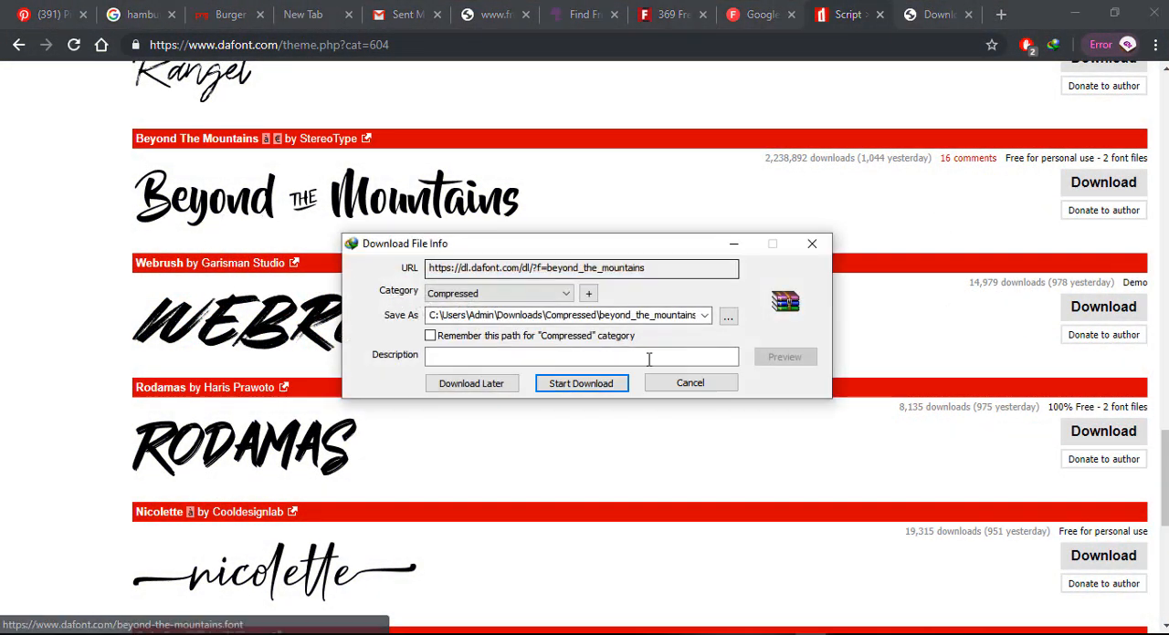
click(608, 391)
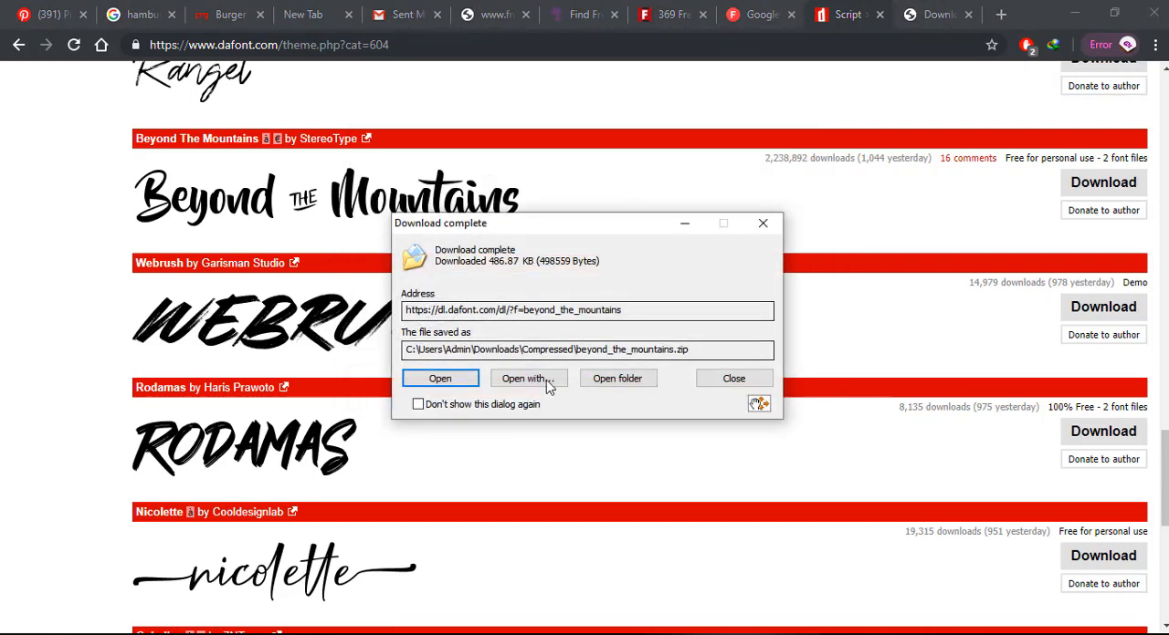
click(442, 377)
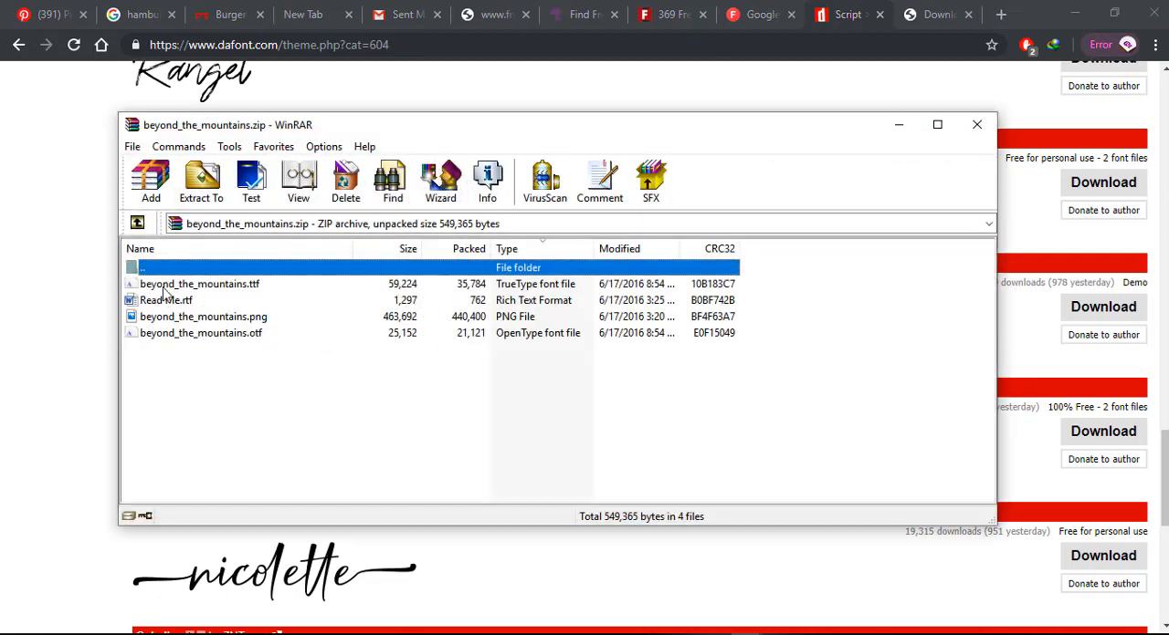
Open beyond_the_mountains.ttf from the archive and install the font.
double_click(164, 291)
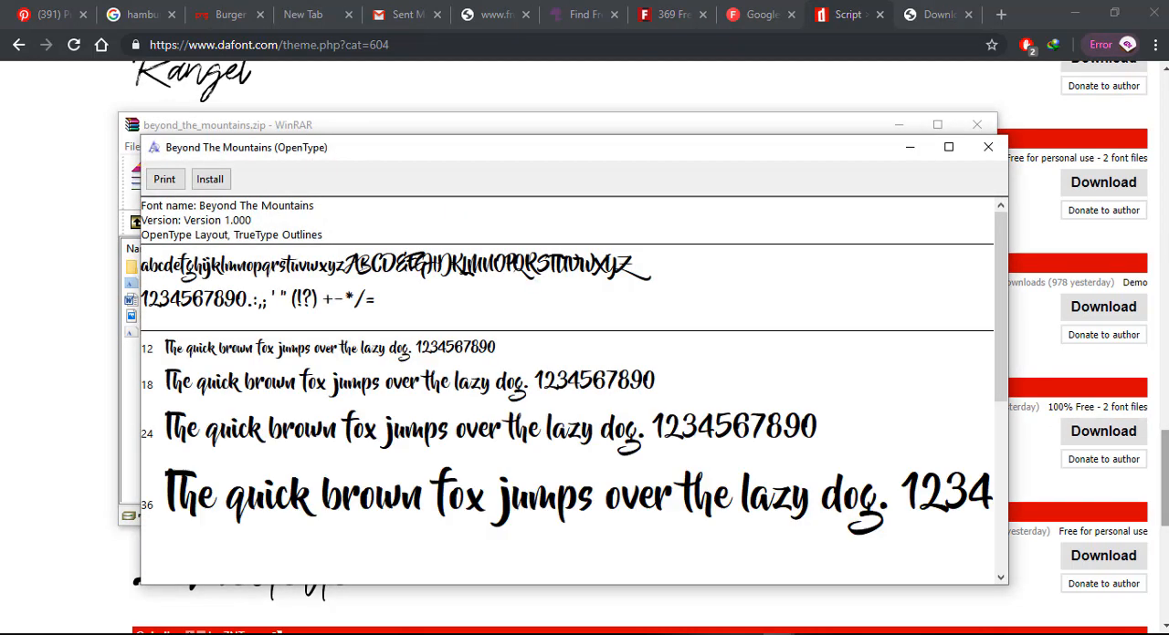
click(1165, 477)
click(772, 634)
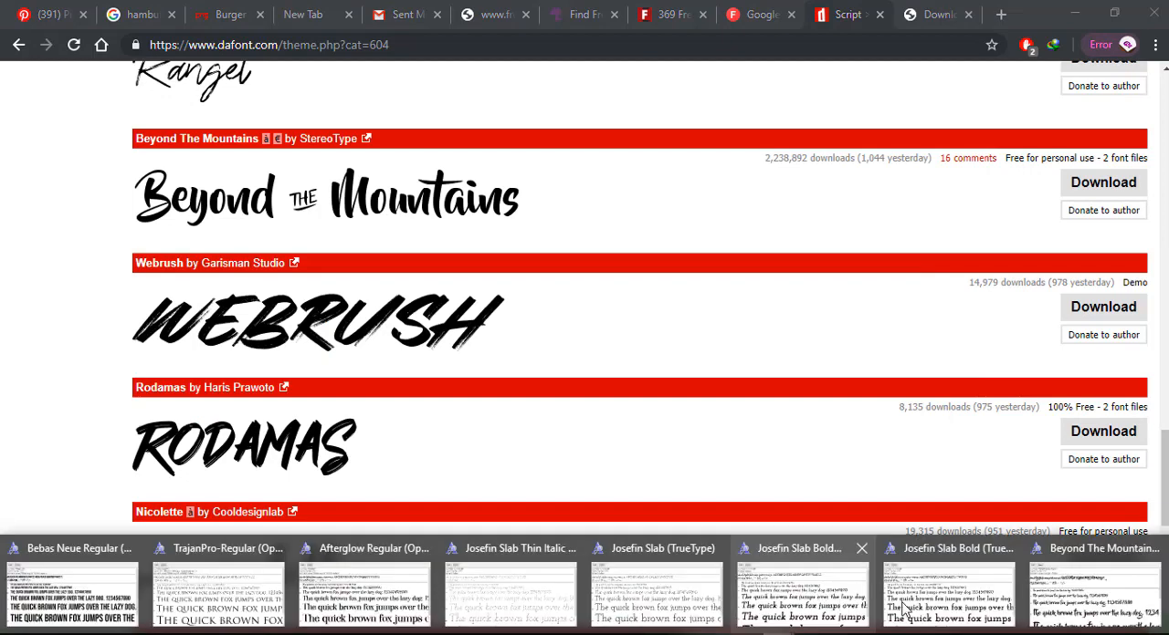
click(1078, 589)
click(210, 179)
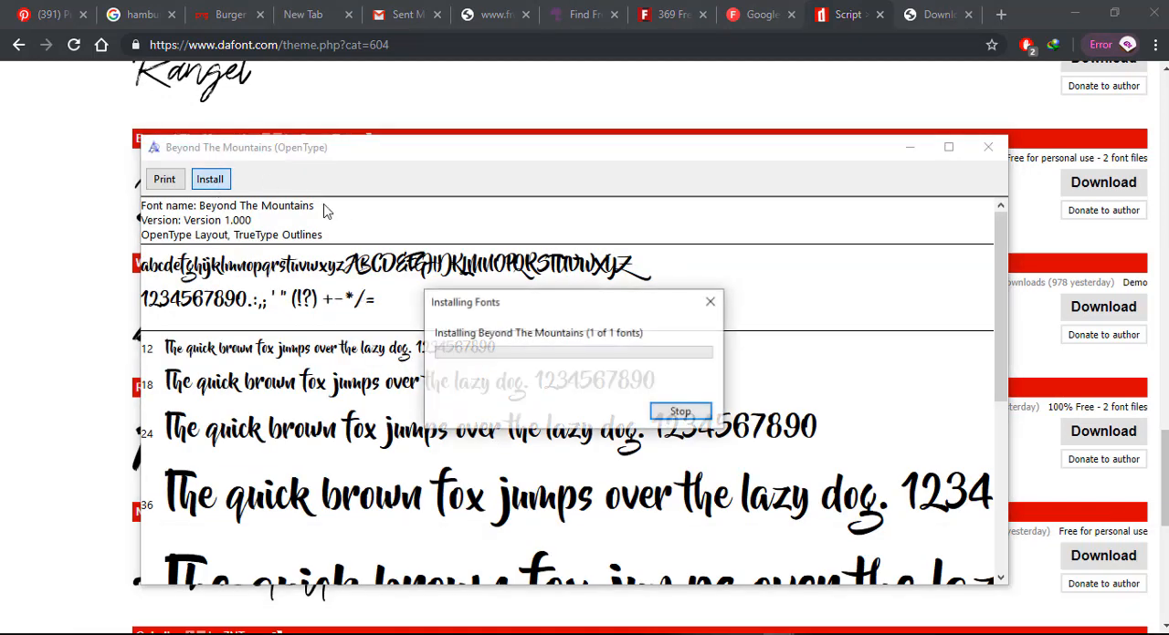
Download the Higeja font from the Script > Brush page as higeja.zip and open the downloaded archive.
drag(1165, 479, 1165, 541)
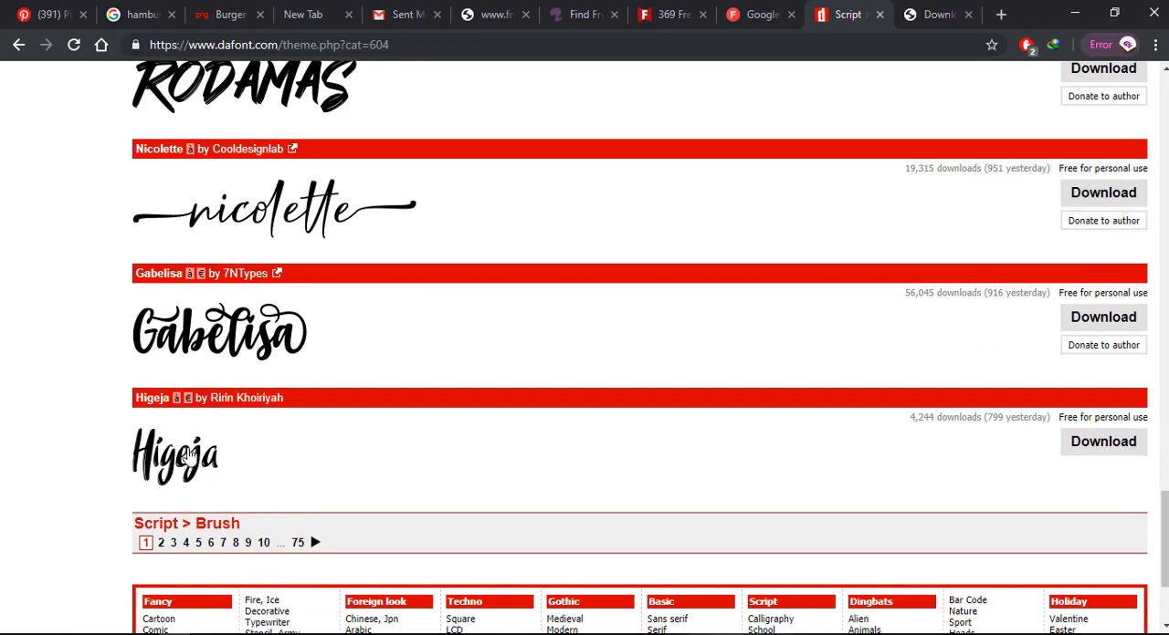
click(1105, 458)
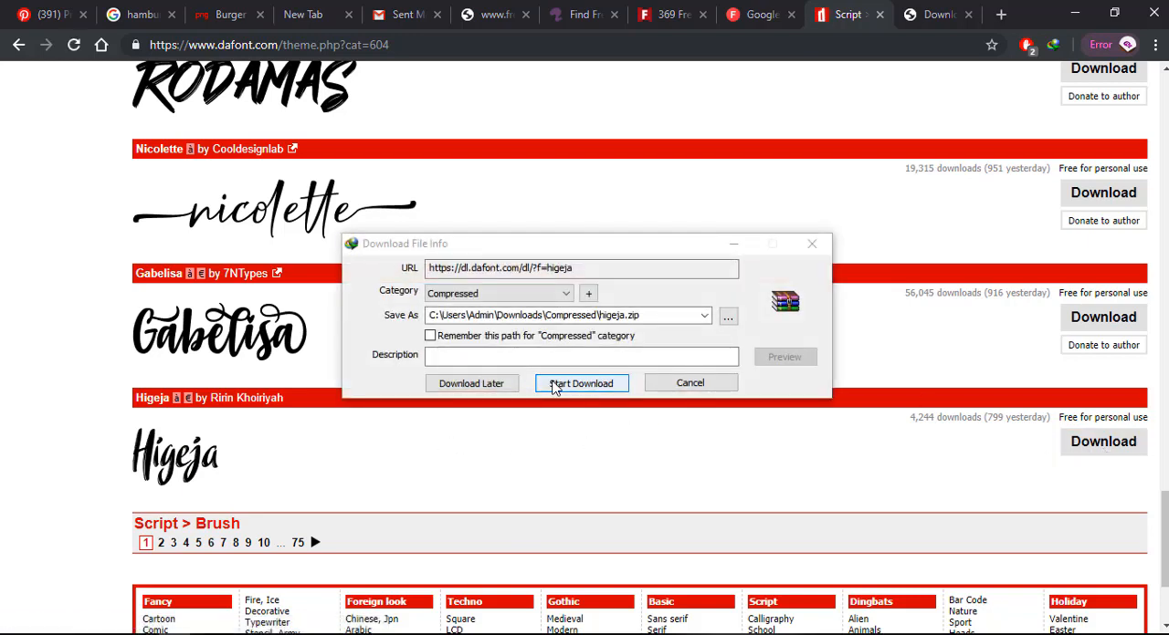
click(573, 383)
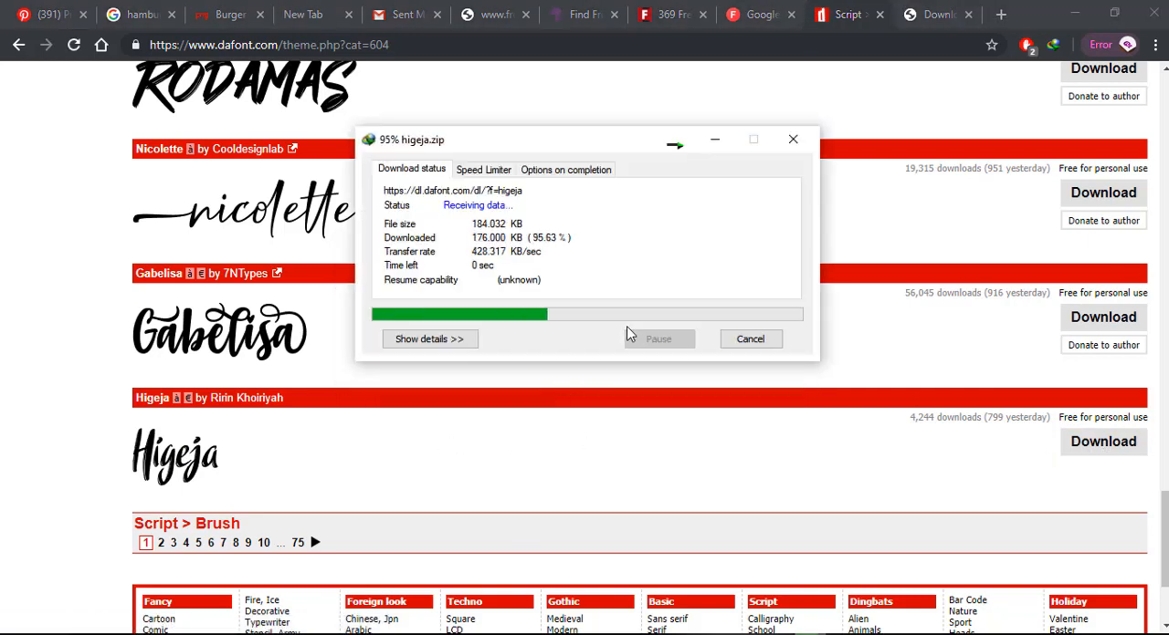
click(460, 380)
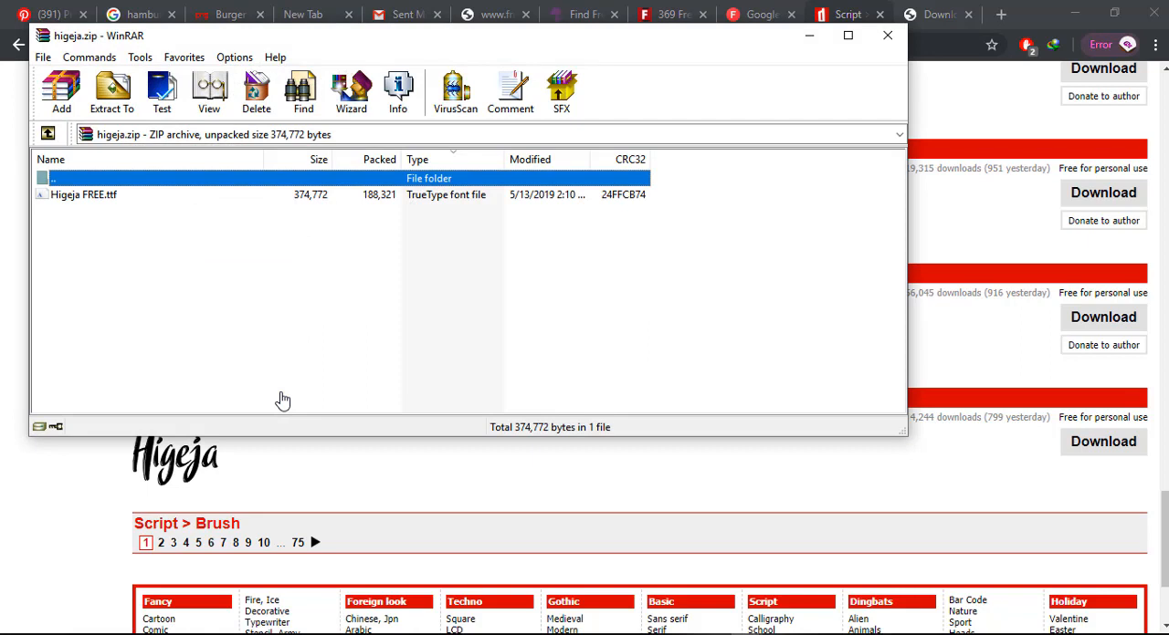
Open Higeja FREE.ttf from the archive and install the font.
double_click(100, 198)
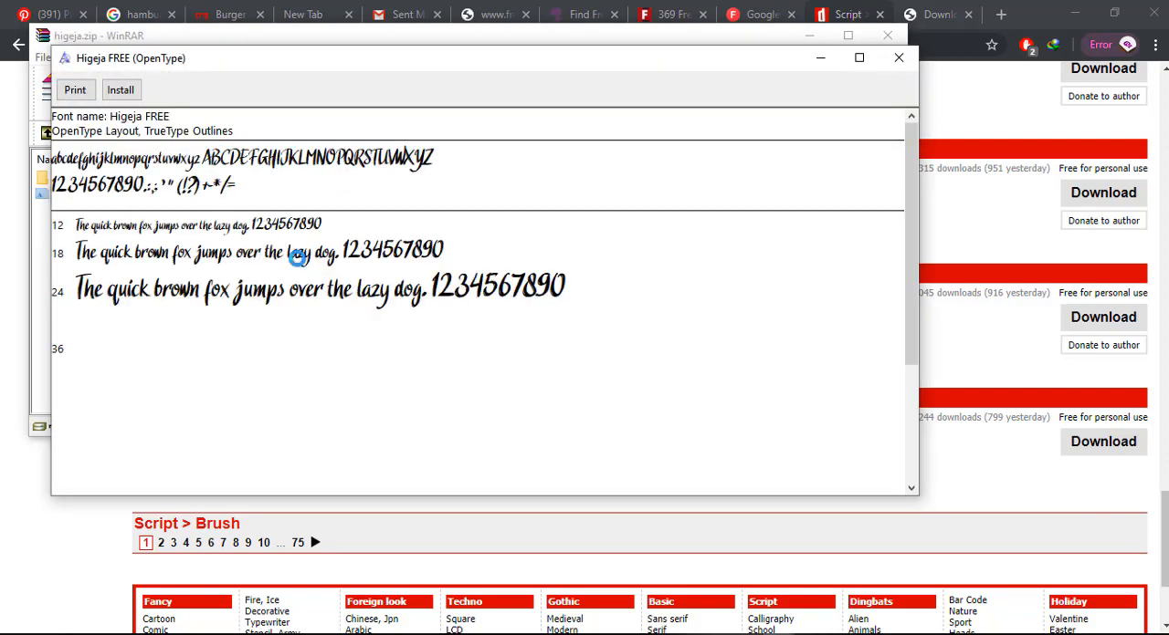
click(114, 93)
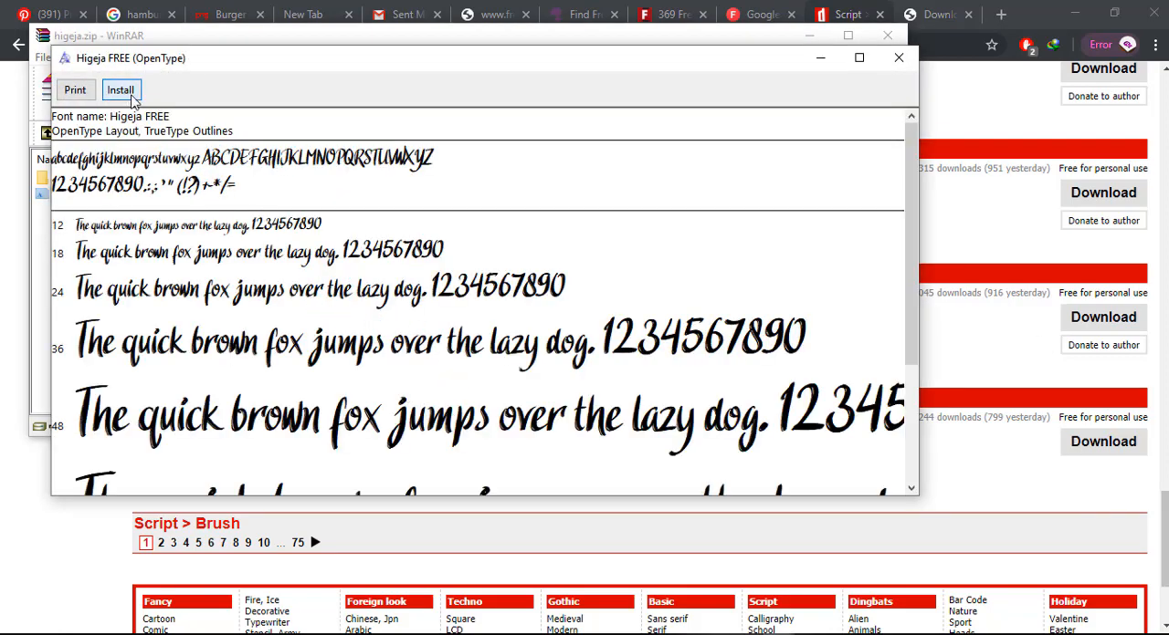
drag(1165, 527, 1158, 46)
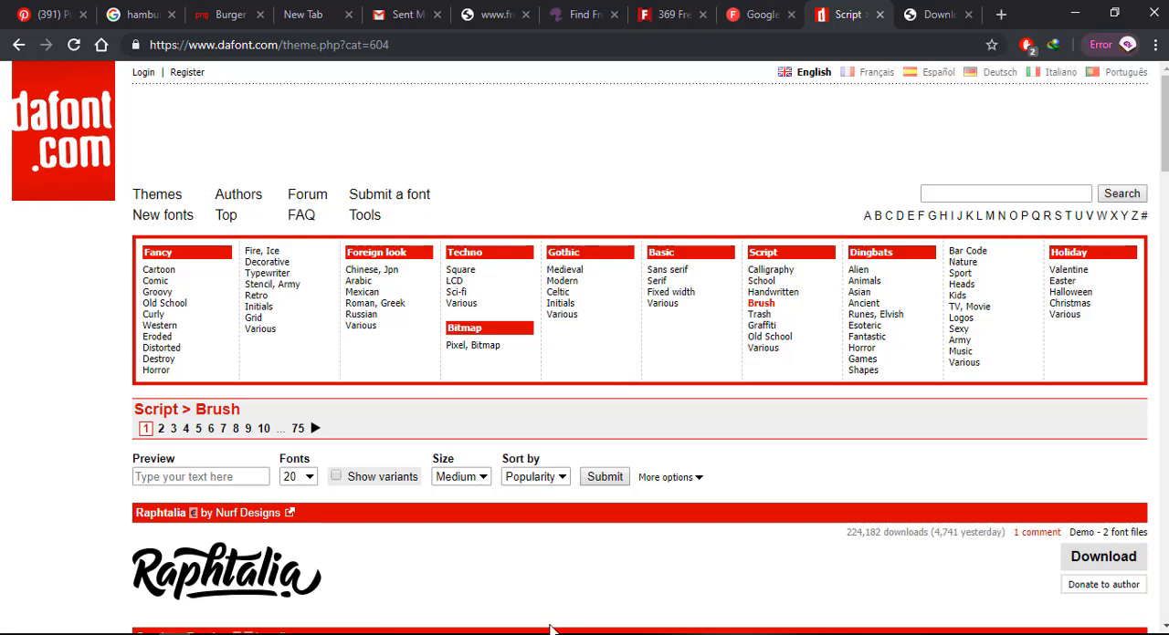
Switch to Photoshop and hide all three "fonts" text layers so that only the white background is visible.
key(alt+Tab)
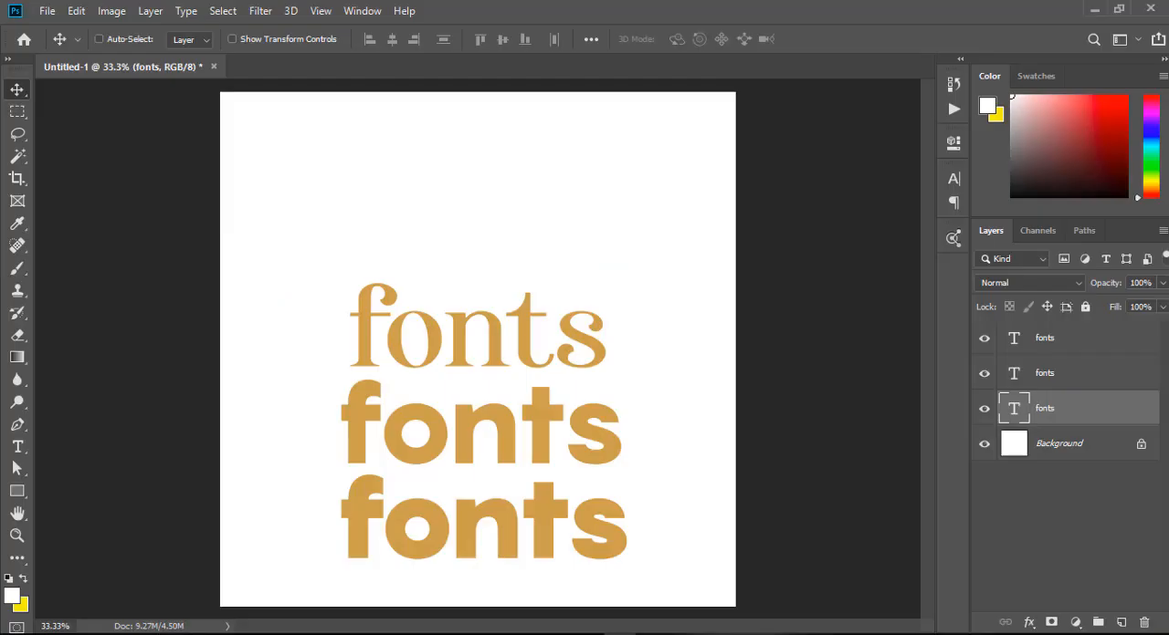
right_click(509, 434)
click(529, 438)
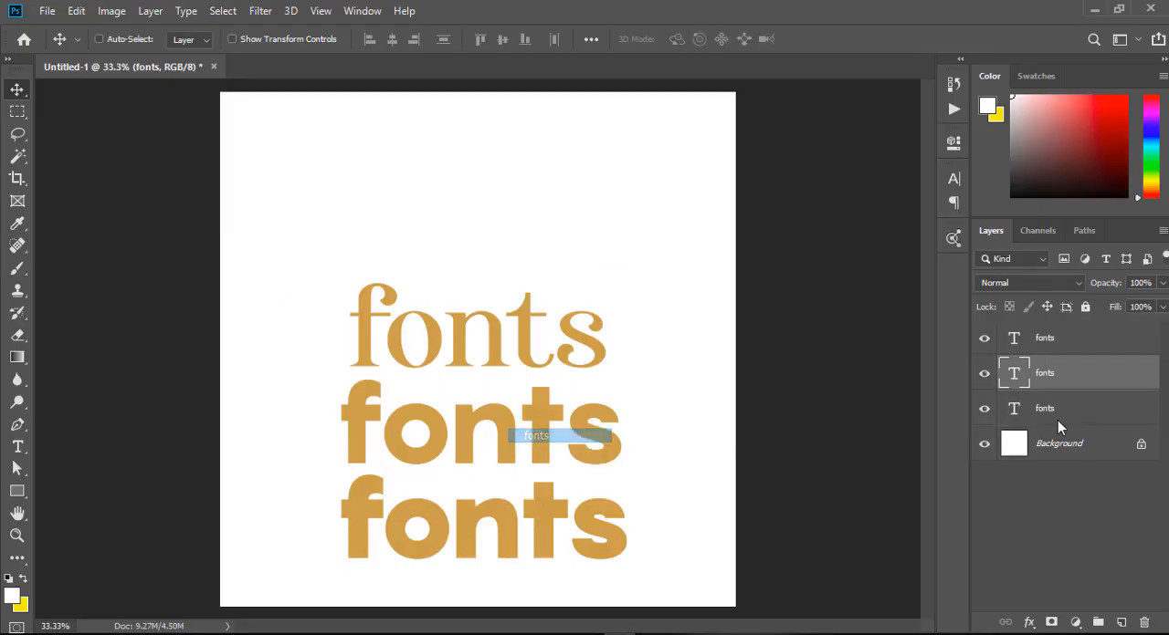
click(983, 375)
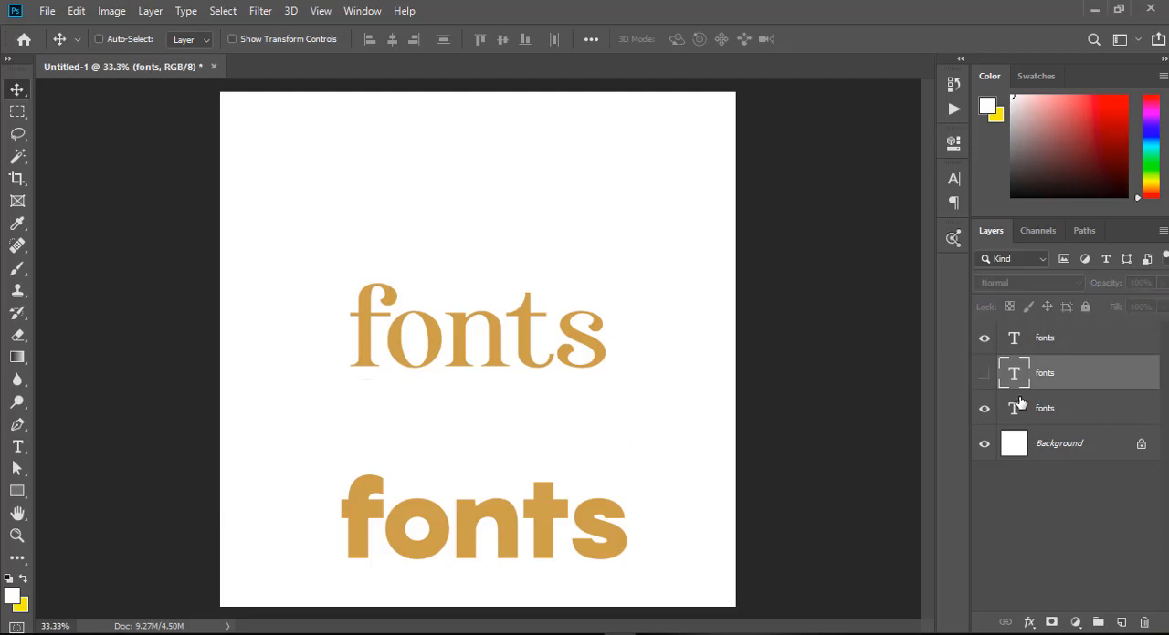
click(984, 410)
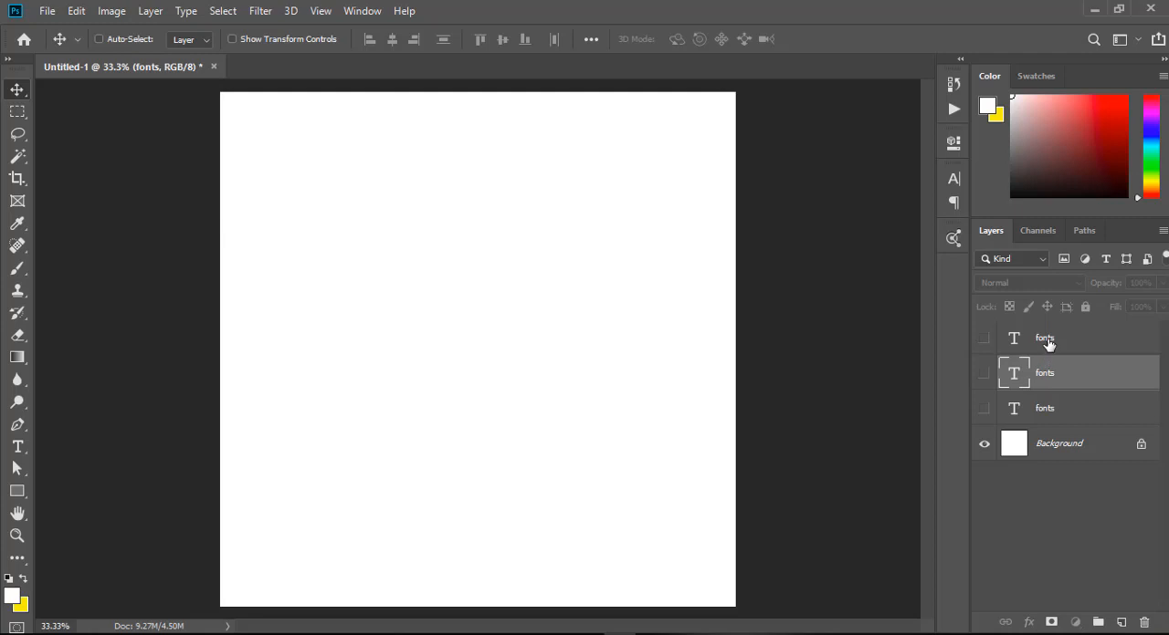
click(1036, 402)
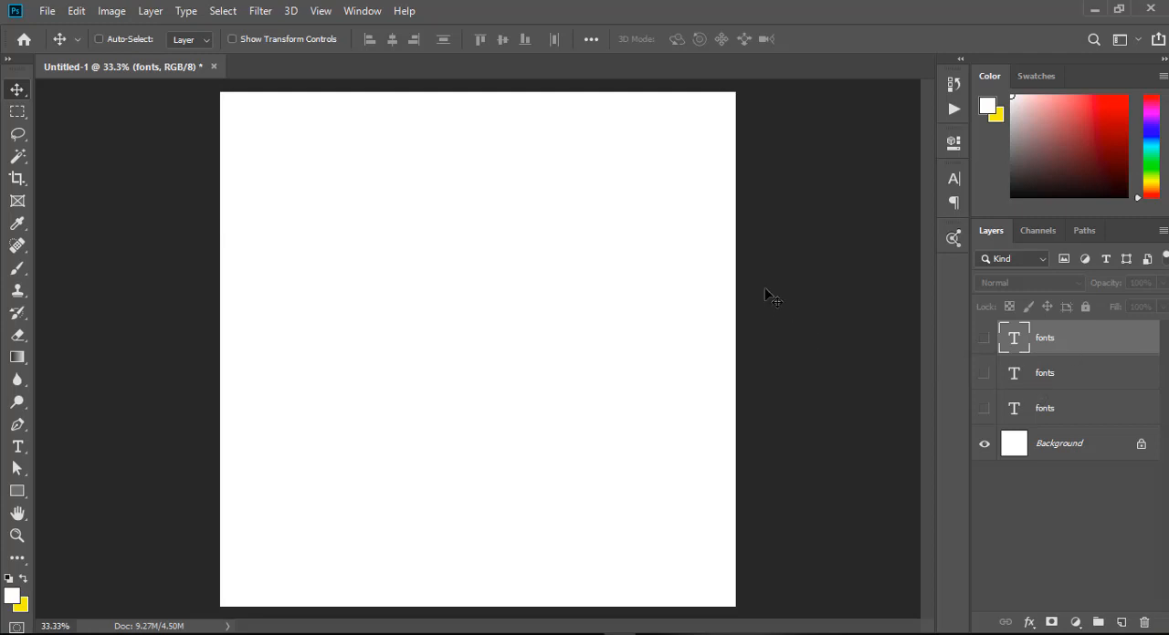
scroll(696, 243, down, 1)
scroll(494, 324, up, 3)
scroll(486, 329, down, 2)
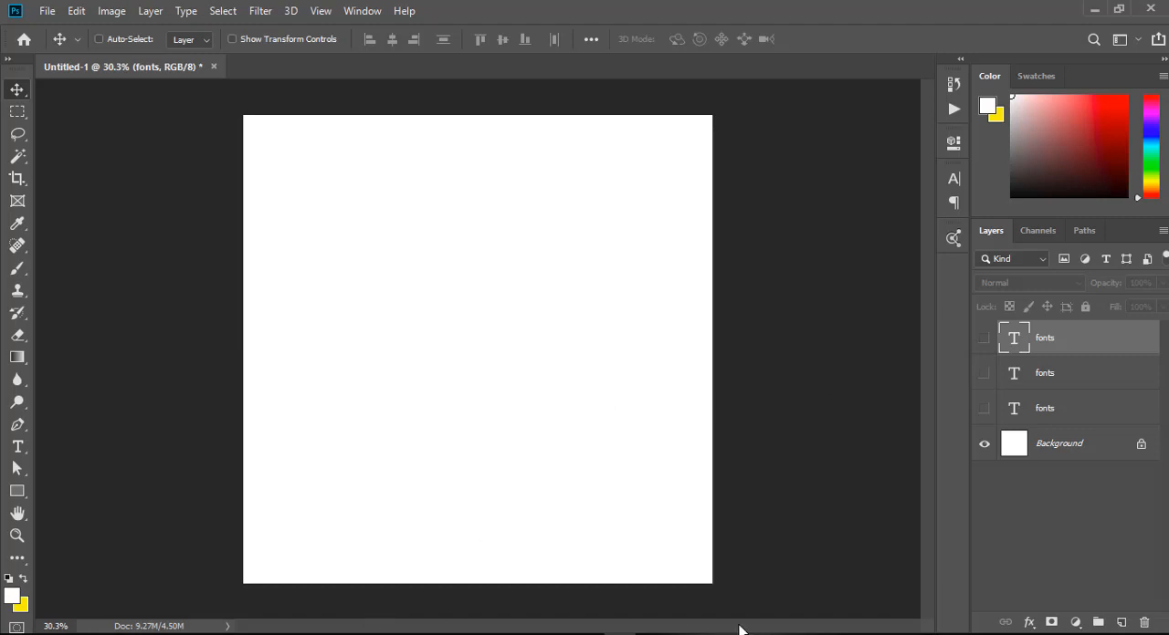
Add a Gradient Fill layer directly above the Background layer using the Foreground to Background preset.
click(1082, 442)
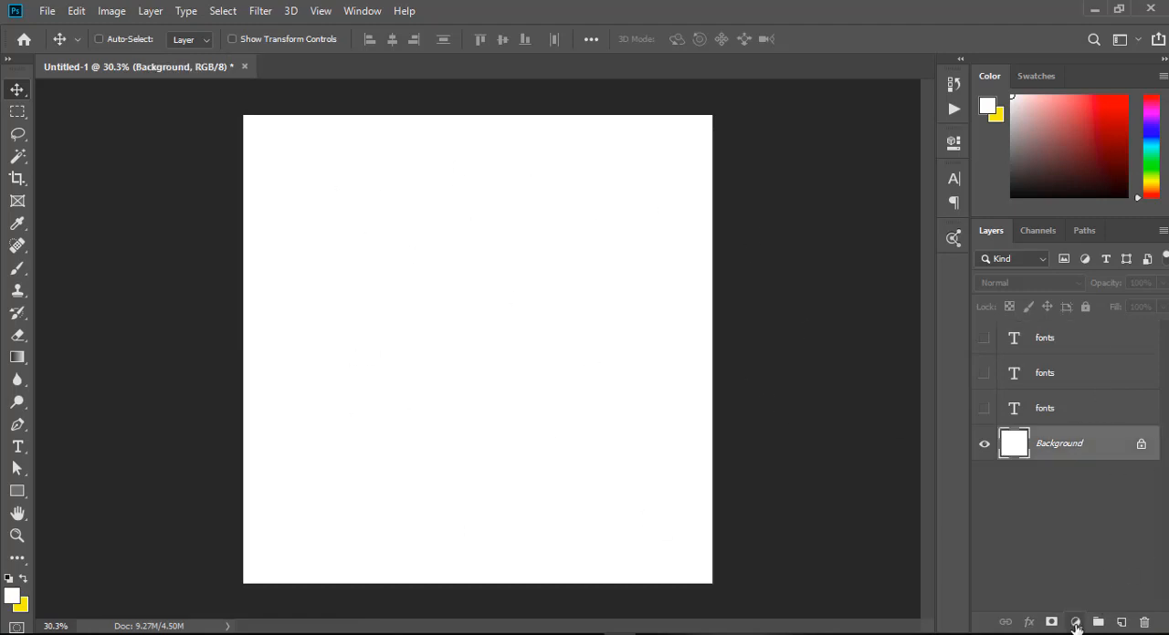
click(1075, 623)
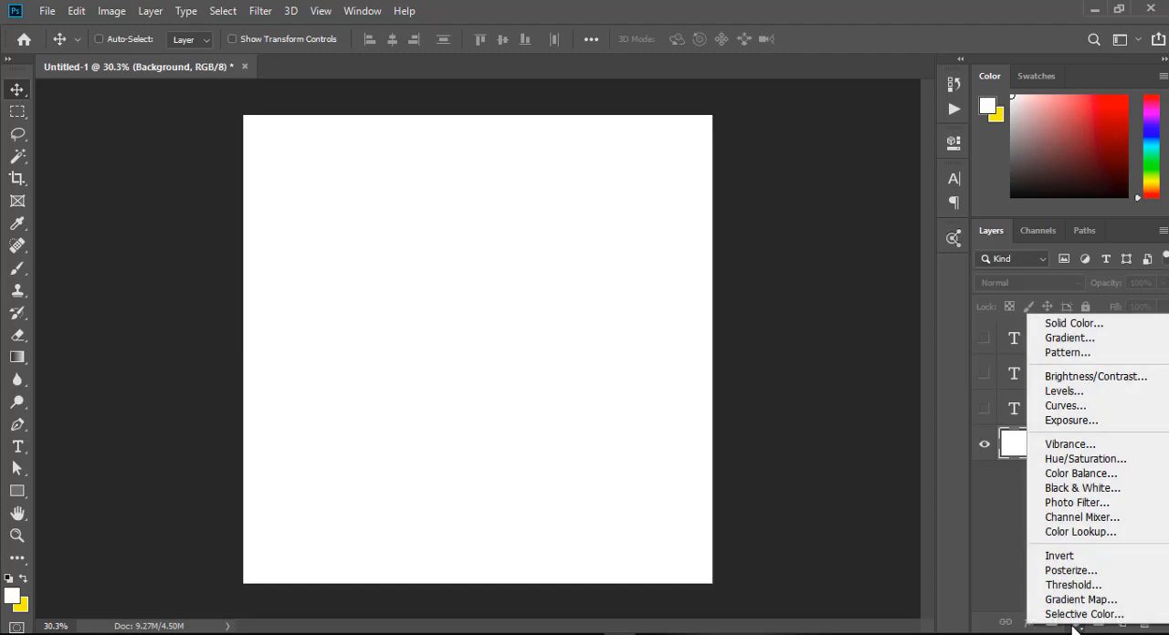
click(1055, 343)
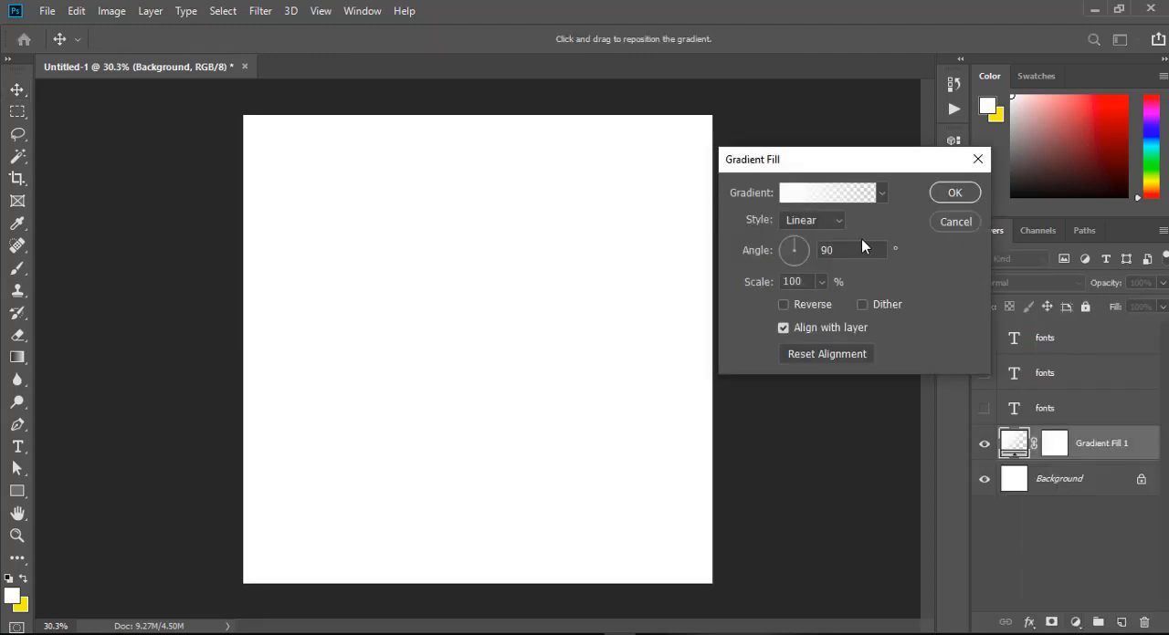
click(791, 193)
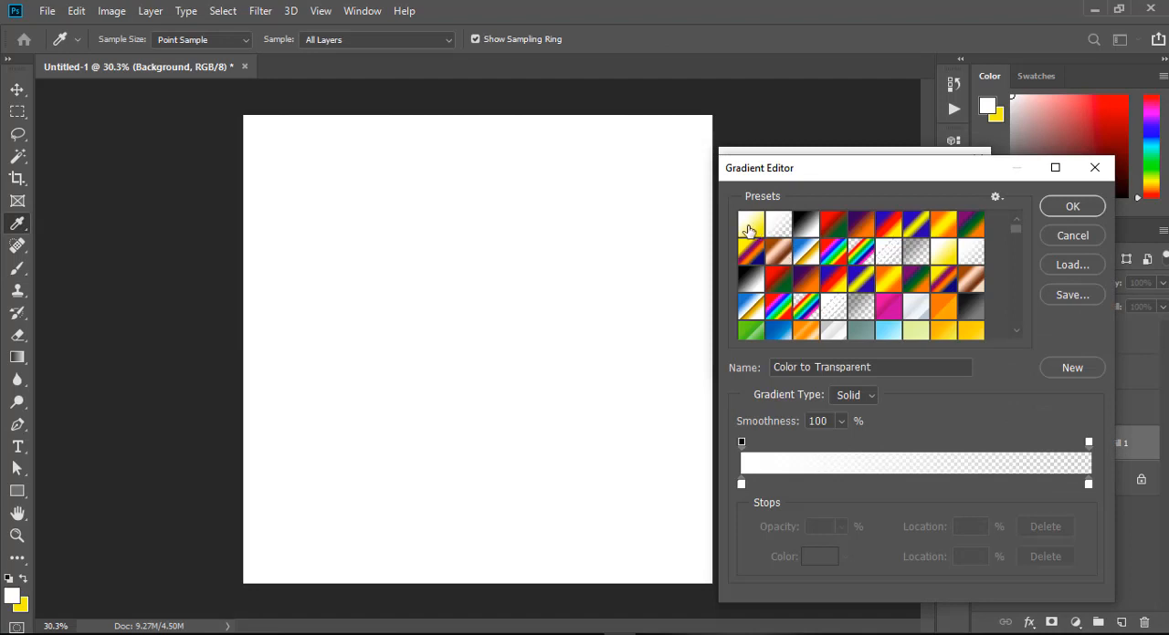
click(749, 228)
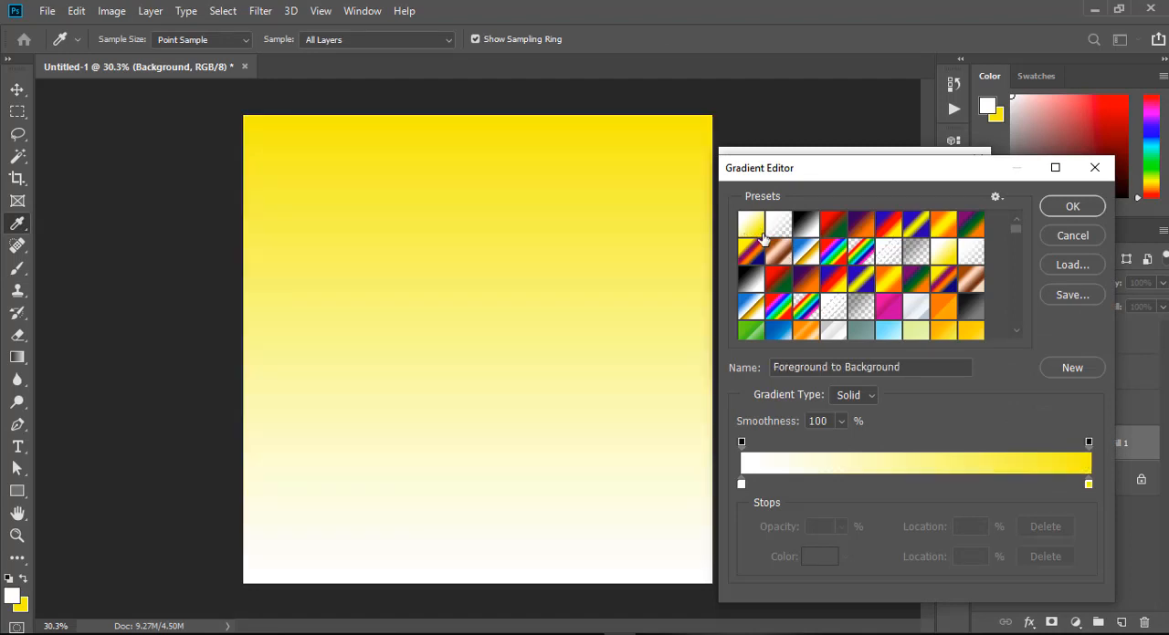
click(778, 228)
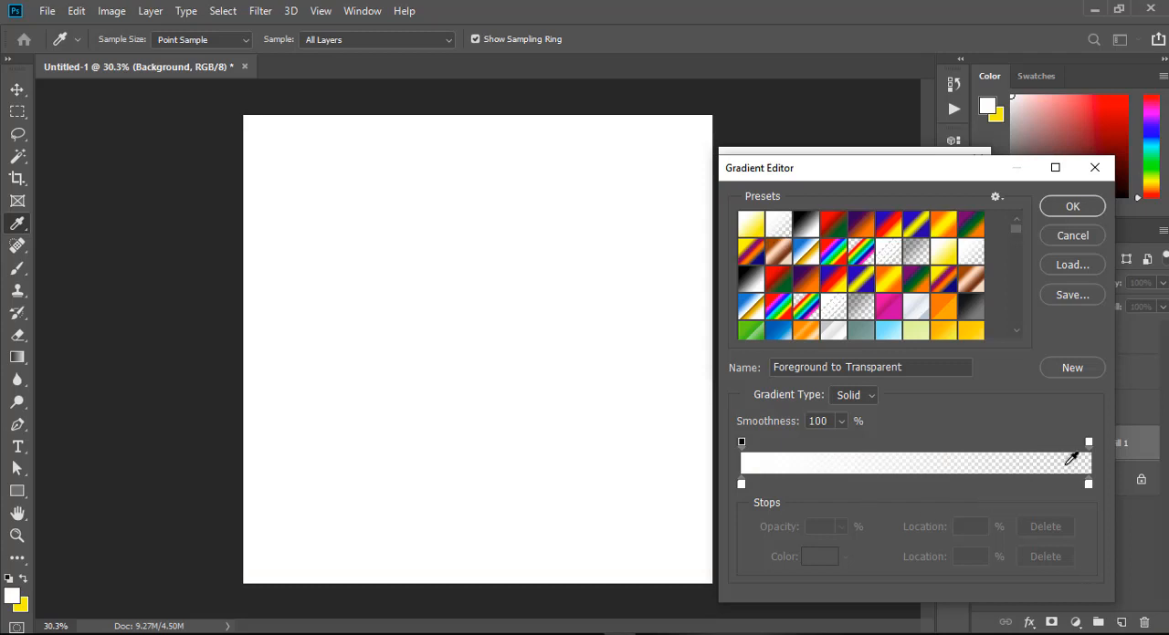
click(750, 229)
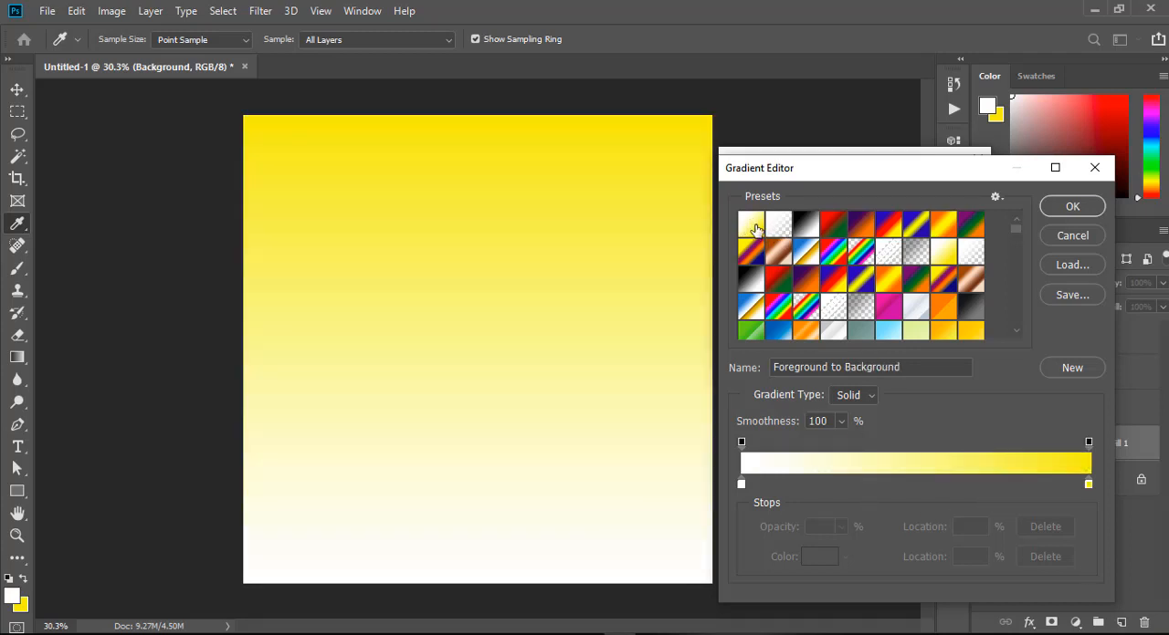
Change the gradient's white colour stop at 0% to dark purple 80137f.
click(741, 484)
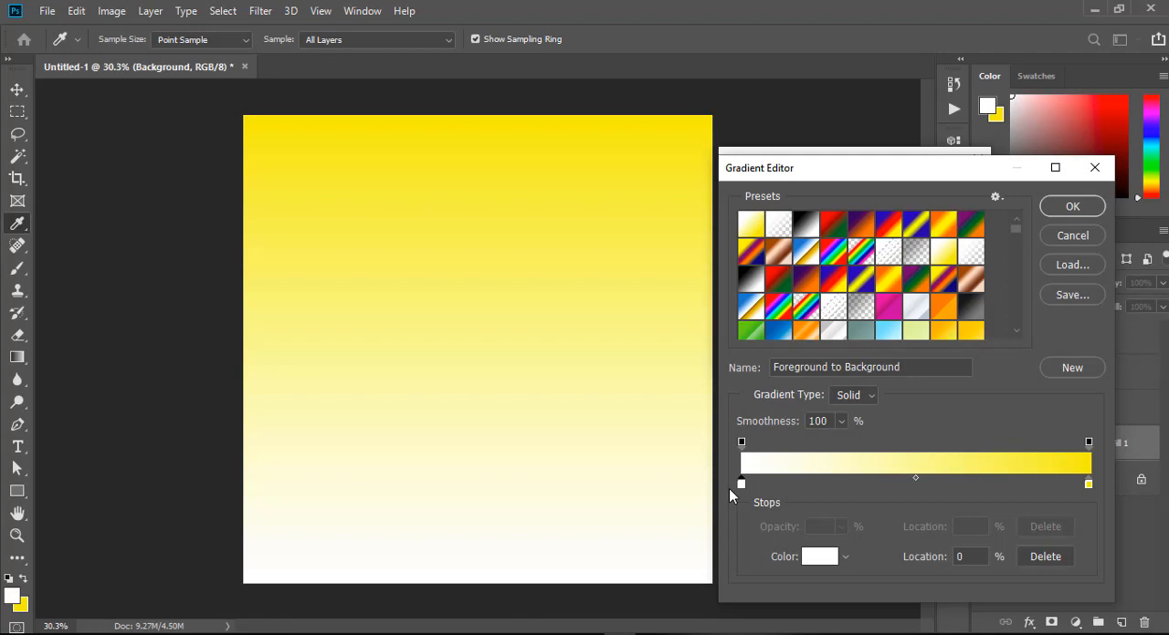
click(819, 564)
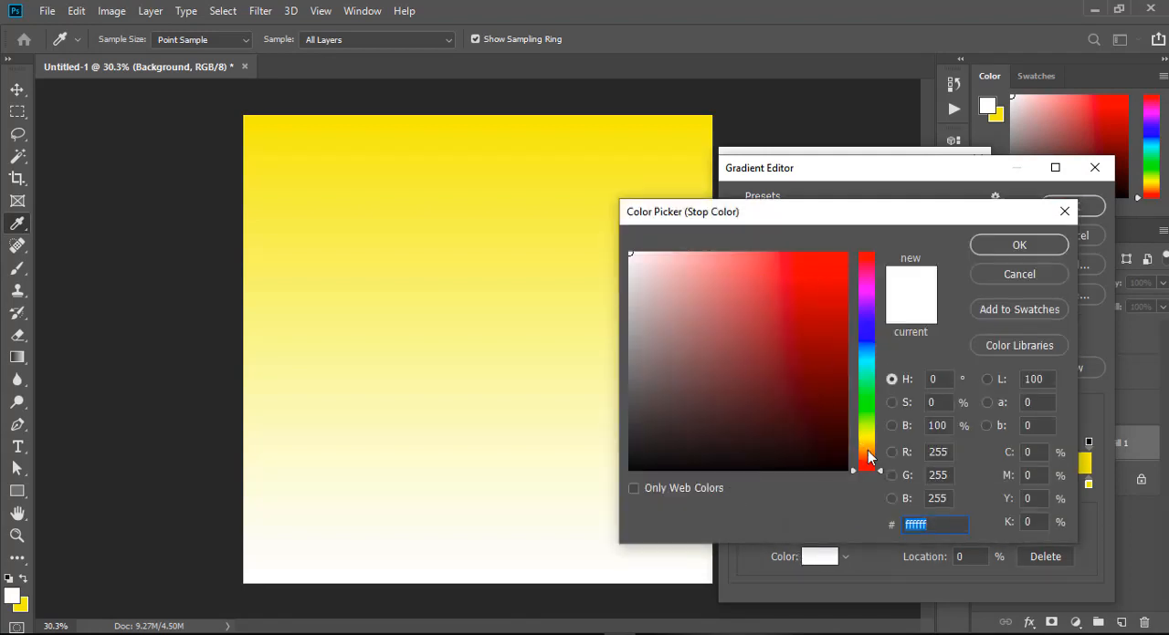
drag(870, 463, 869, 289)
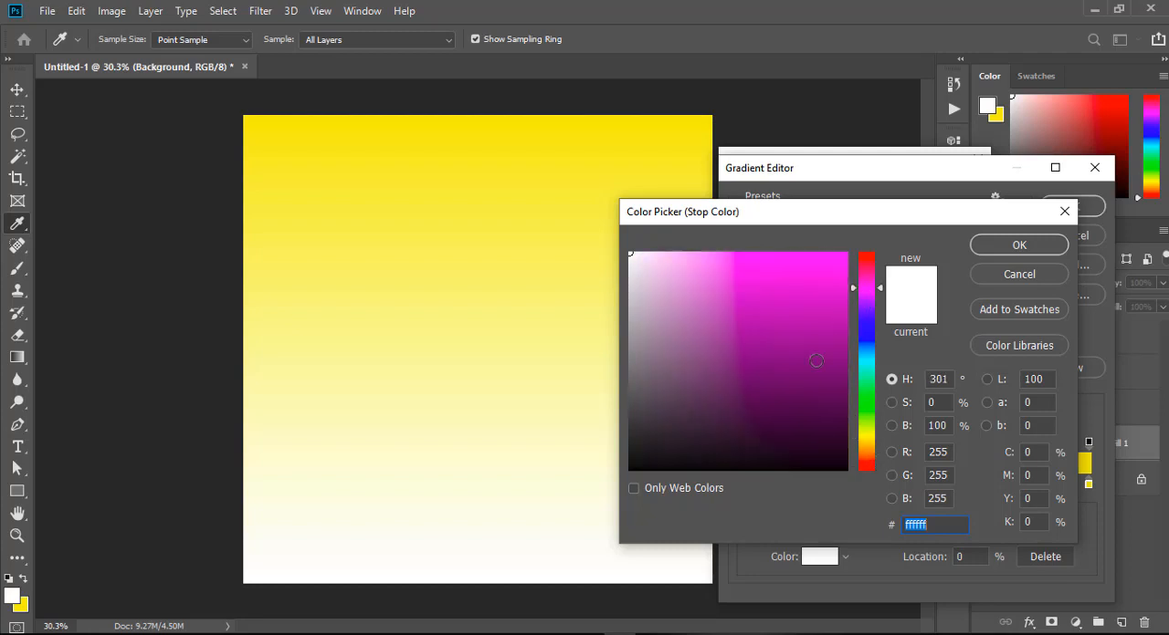
click(816, 361)
click(1016, 246)
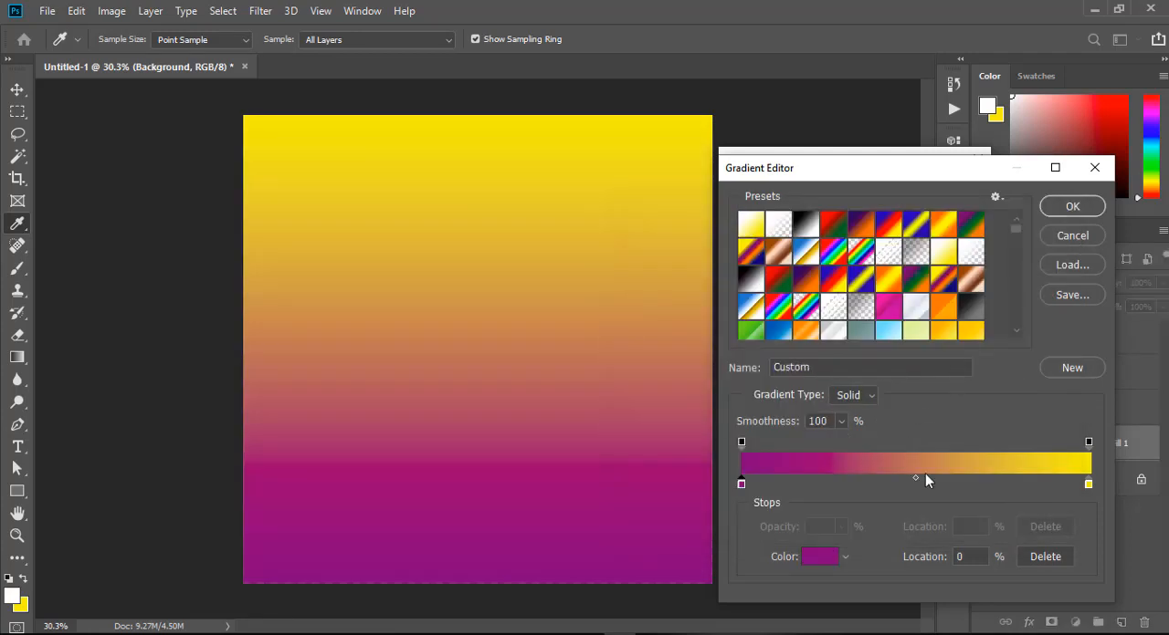
Change the gradient's yellow colour stop at 100% to violet 762ed9.
click(1088, 484)
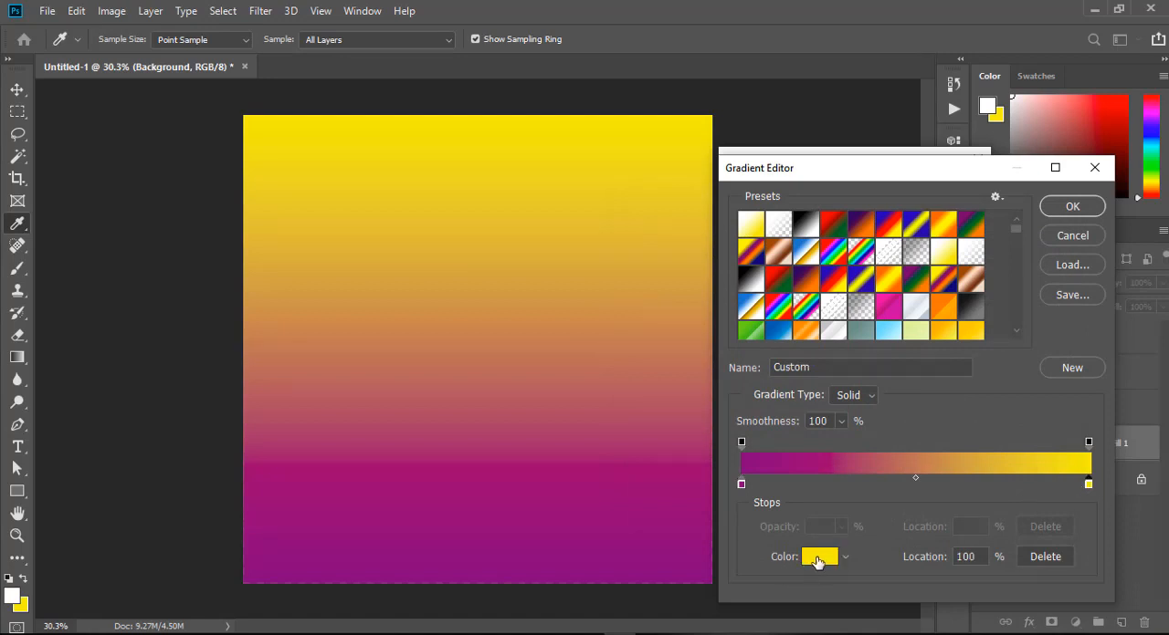
click(819, 559)
click(865, 309)
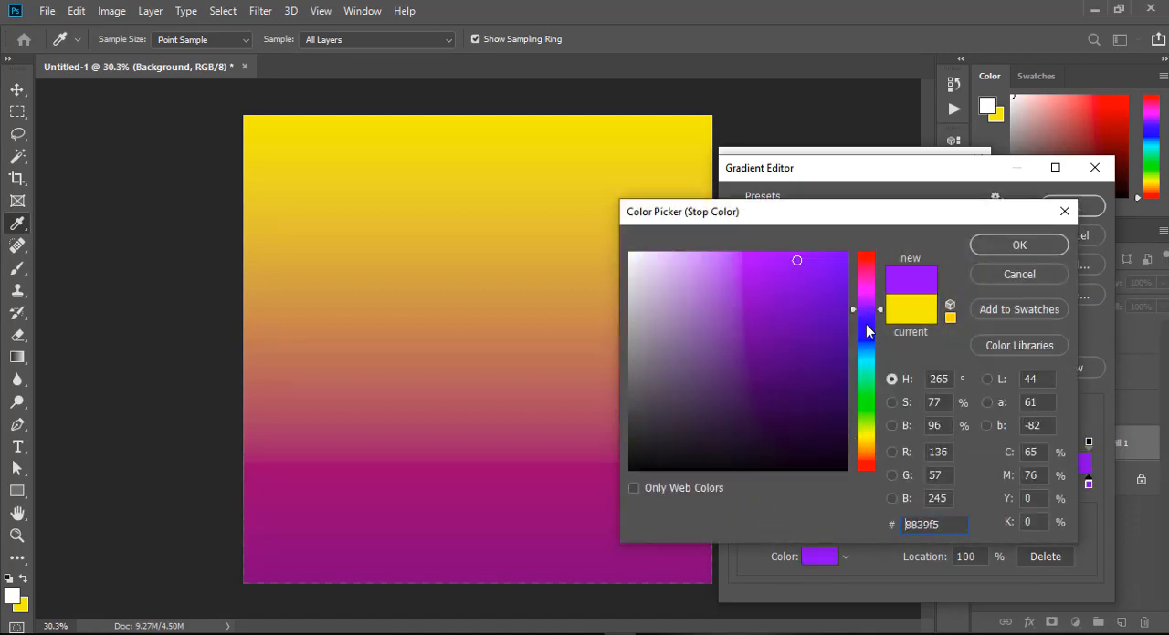
click(804, 303)
click(793, 273)
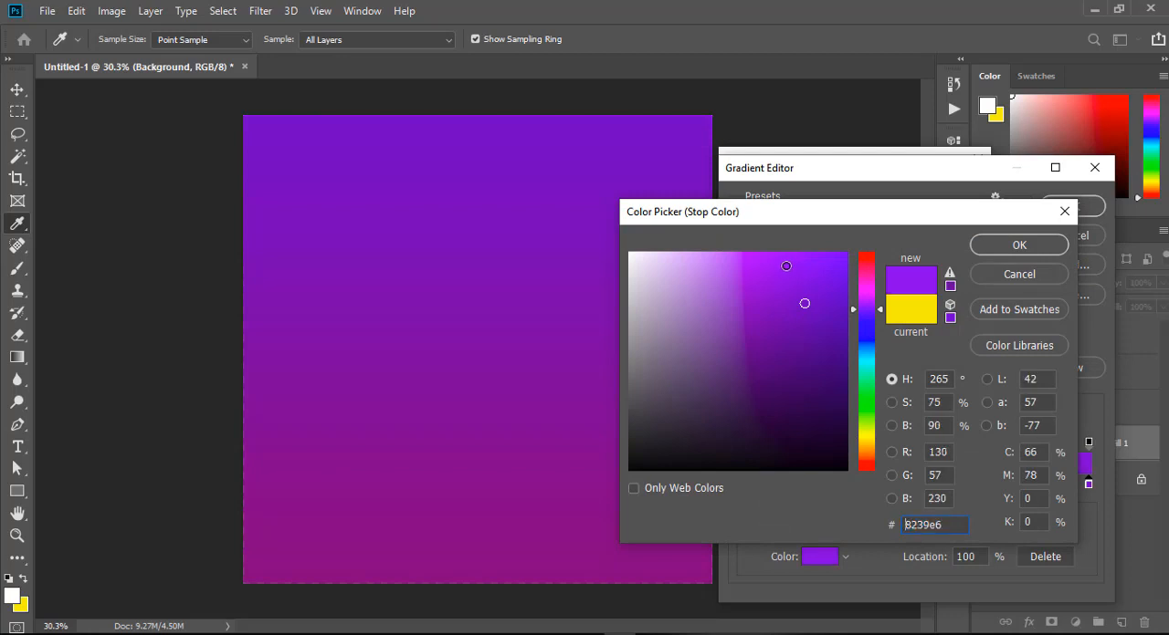
click(801, 284)
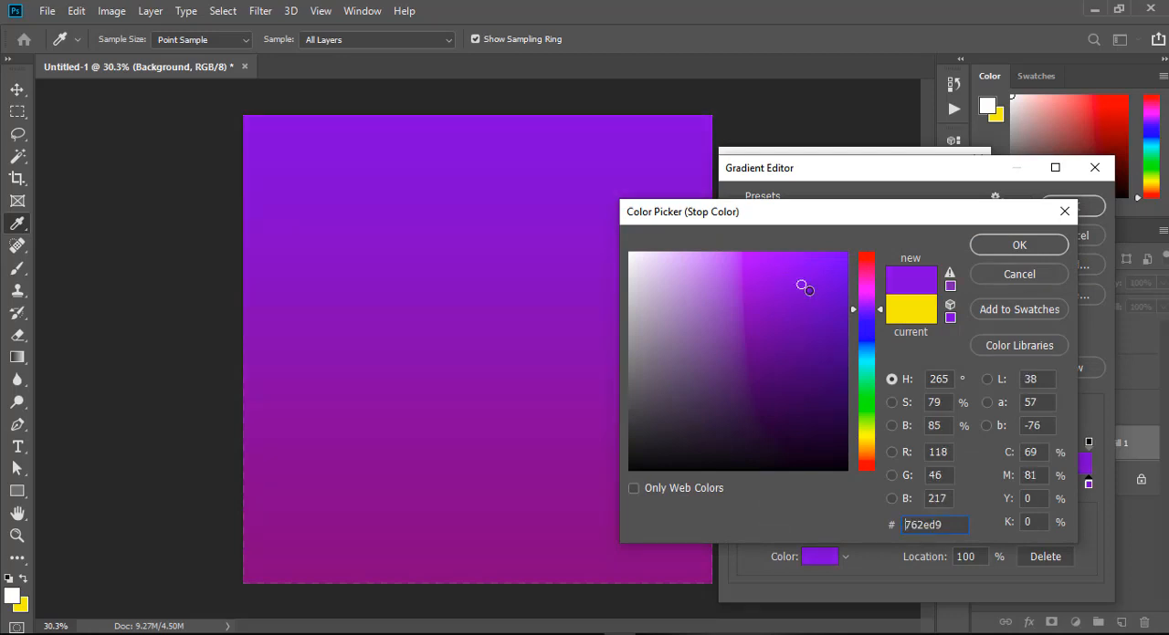
click(1005, 248)
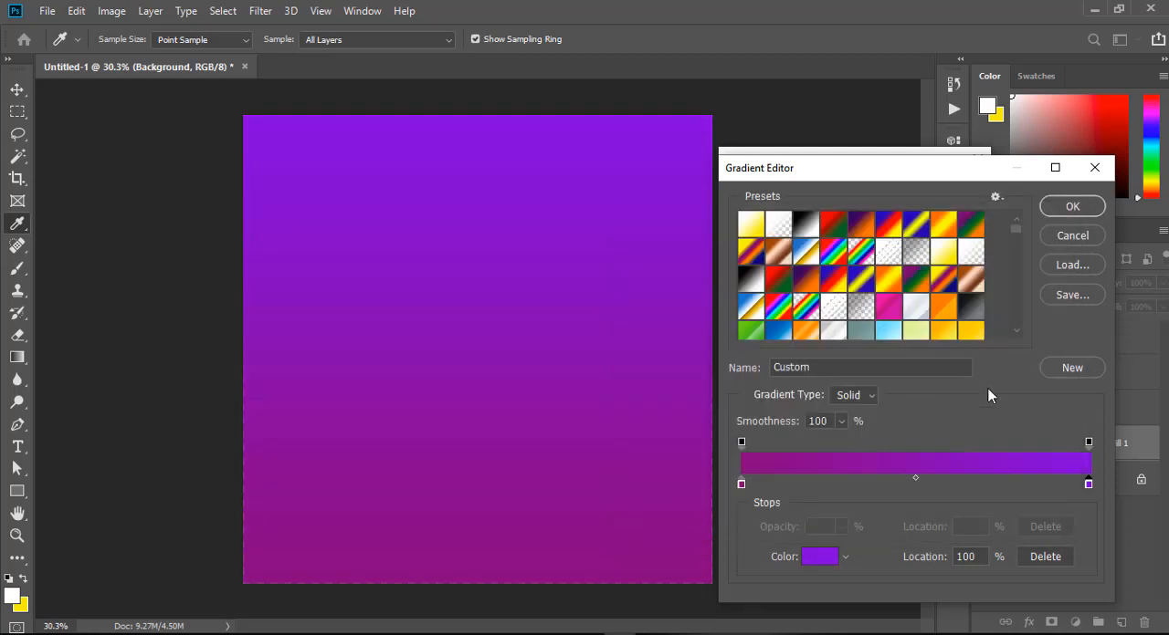
Set the gradient's colour stop at 0% to pink d425ad and accept the edited gradient.
click(741, 485)
click(822, 556)
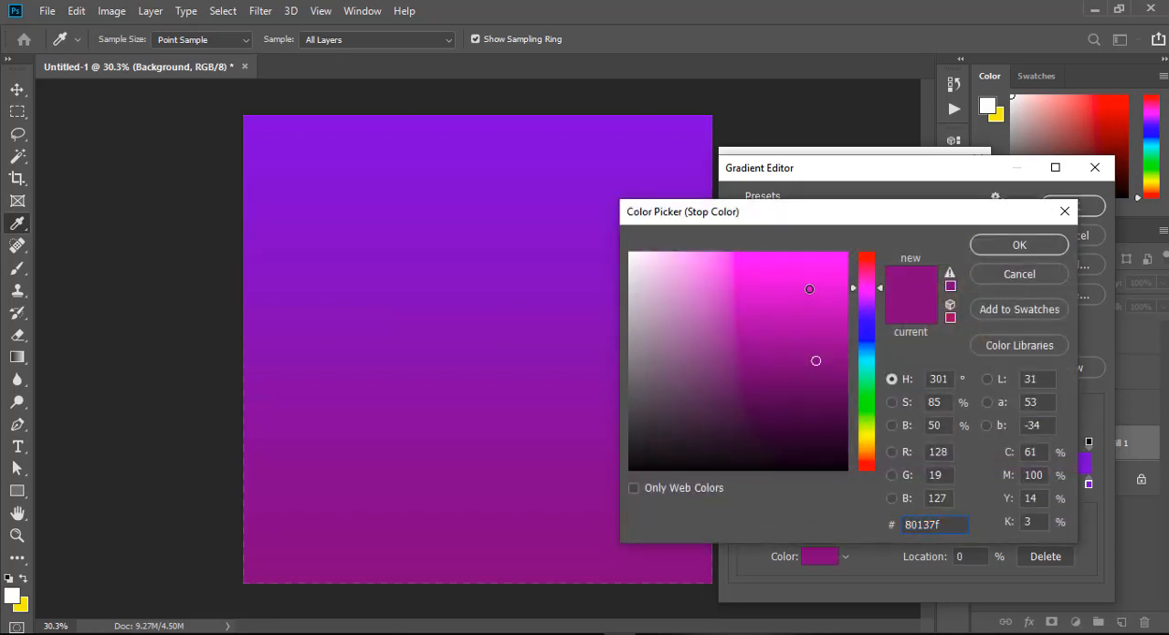
click(809, 289)
click(868, 282)
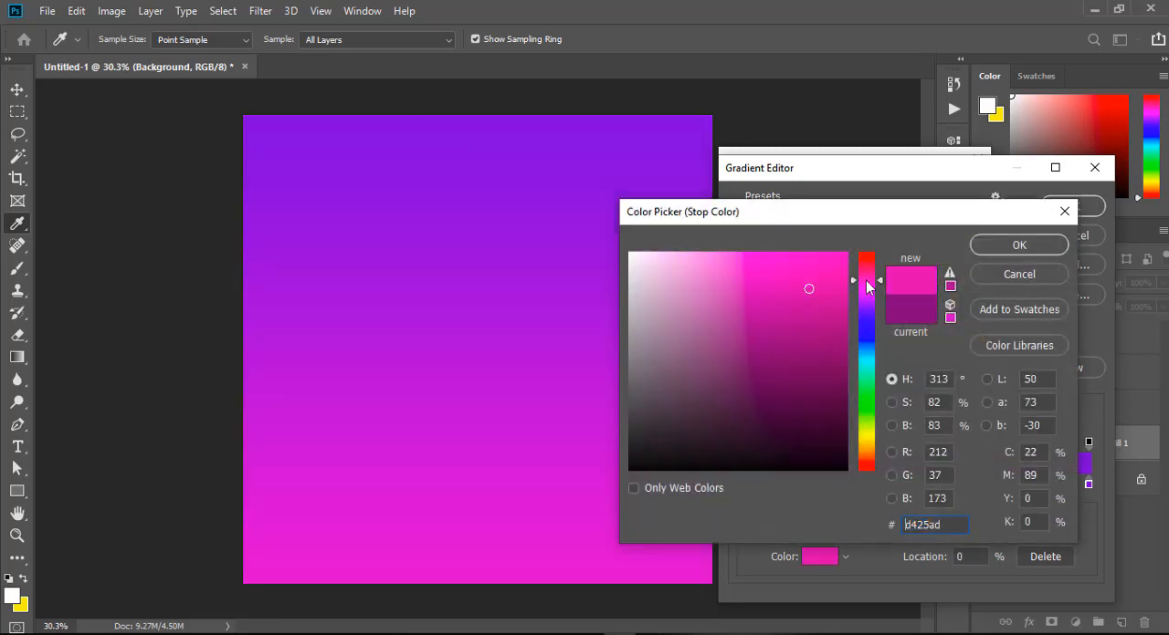
click(1019, 244)
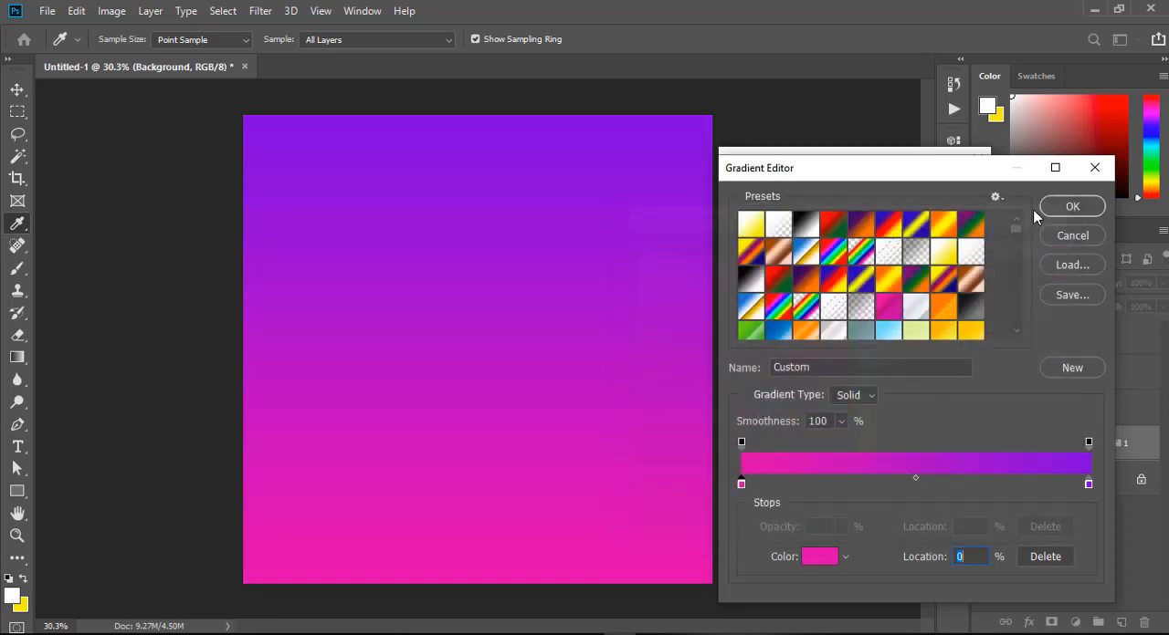
click(1054, 206)
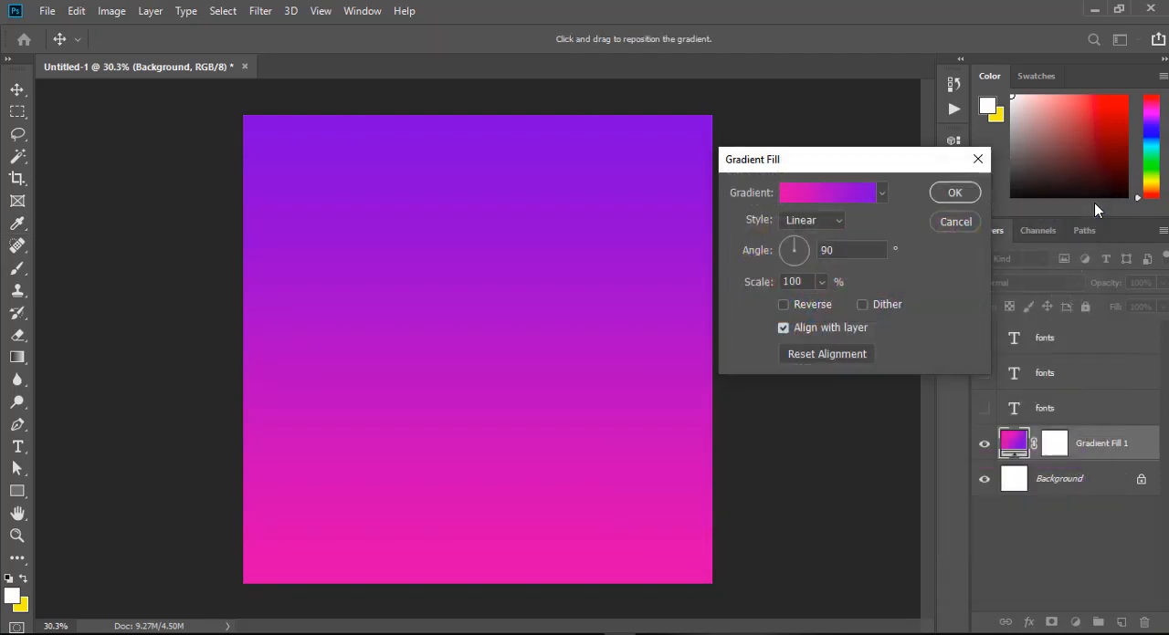
Set the linear gradient fill's angle to -31.37° and apply the fill.
click(797, 247)
click(796, 244)
drag(797, 251, 801, 263)
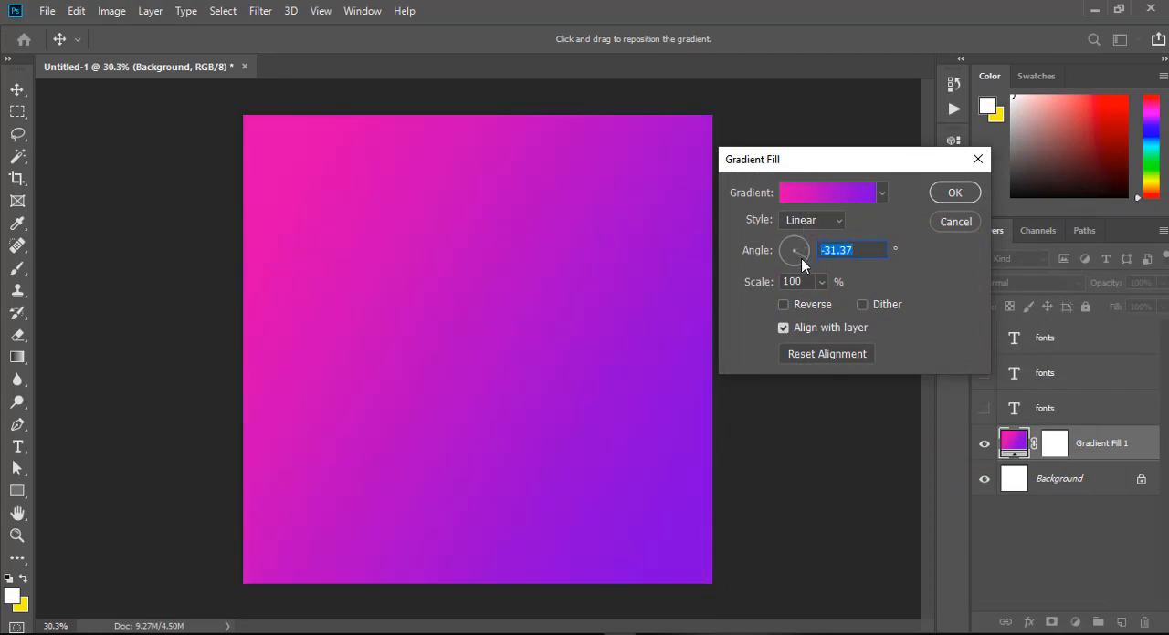
click(955, 192)
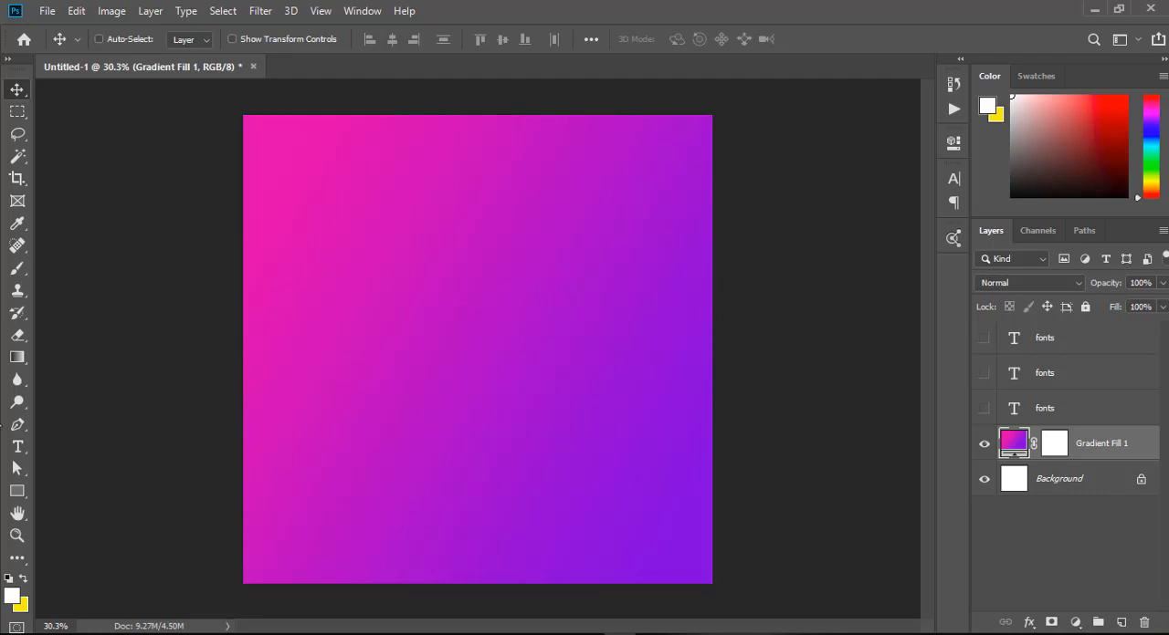
Try to add the word PRECIOUS as a text layer above the gradient fill.
click(17, 446)
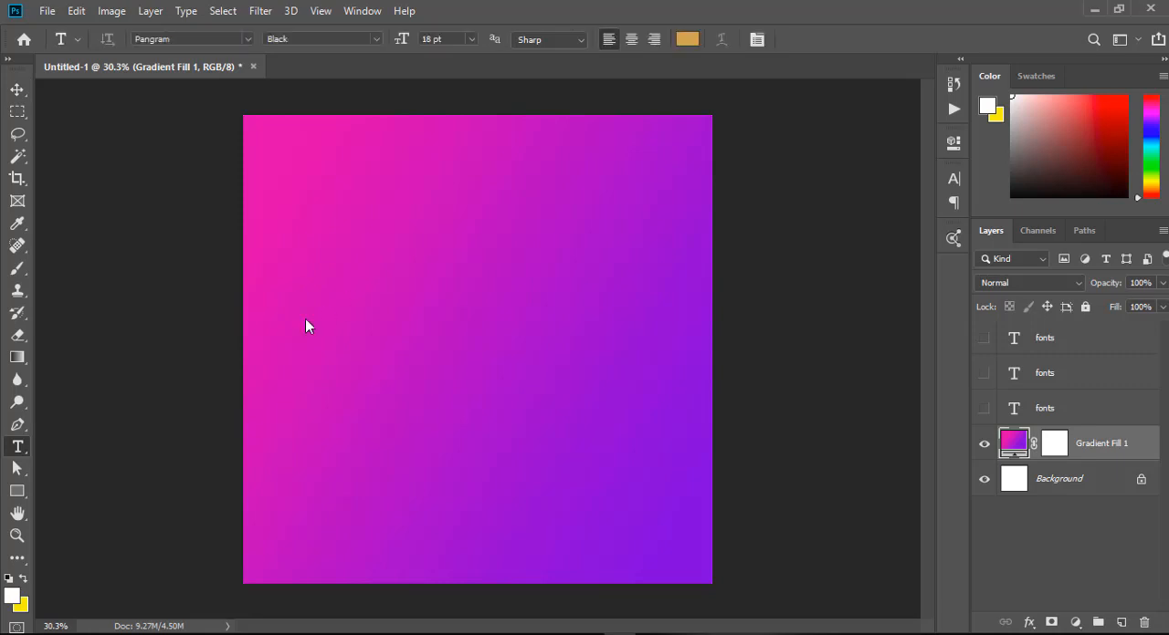
click(350, 283)
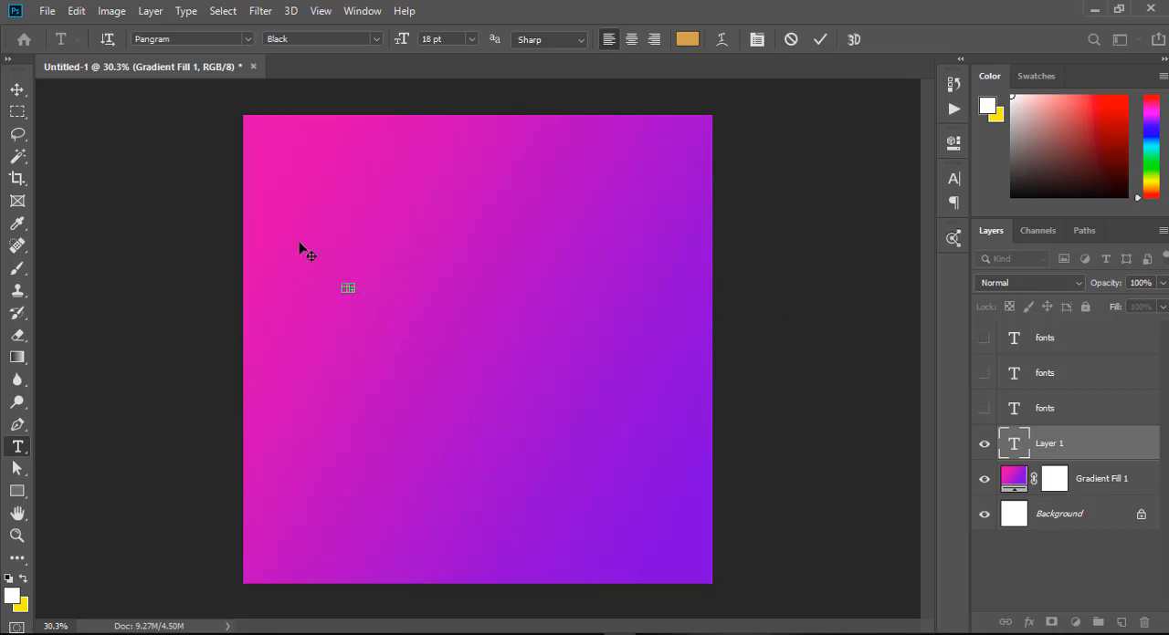
click(16, 88)
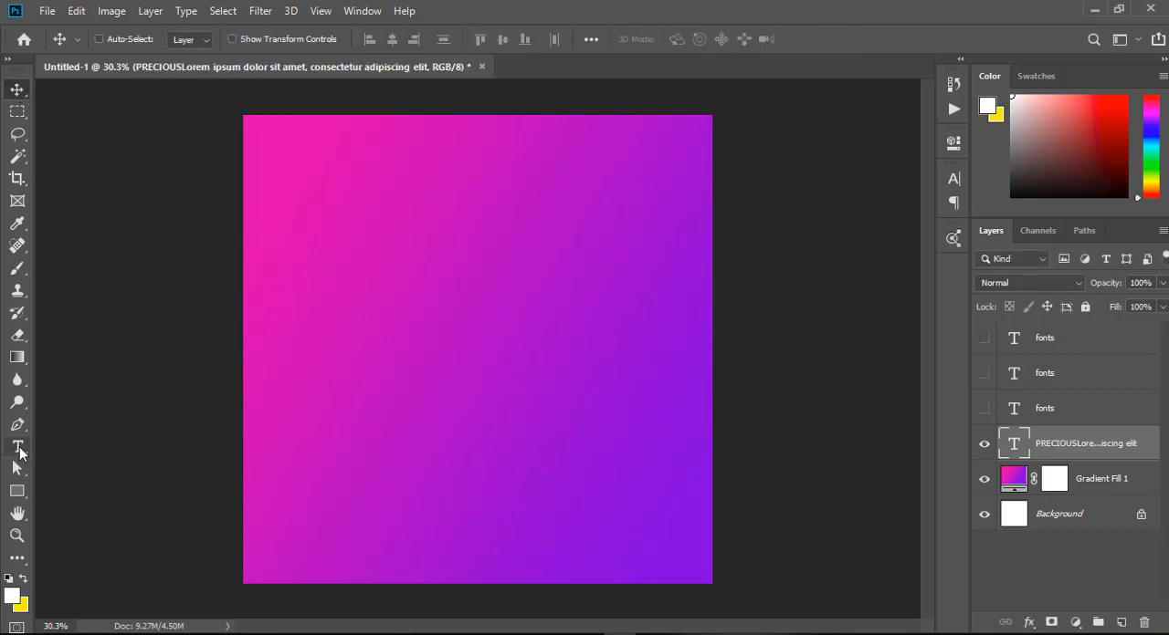
Add a text layer reading PRECIOUS in Pangram Black at 18 pt near the middle of the canvas.
click(19, 448)
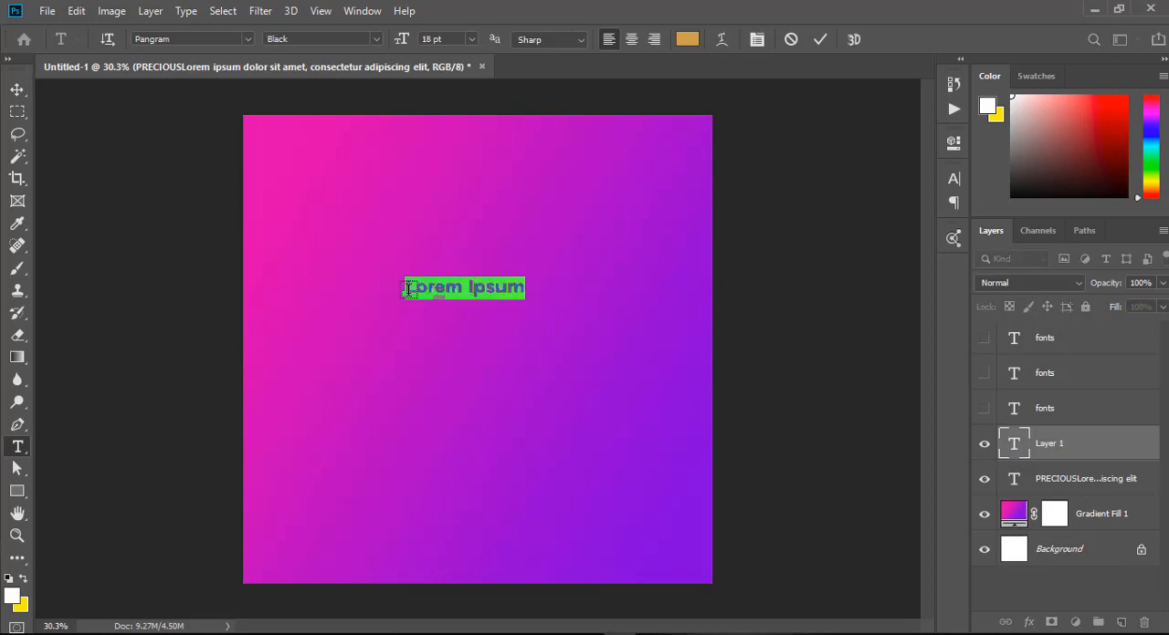
click(408, 288)
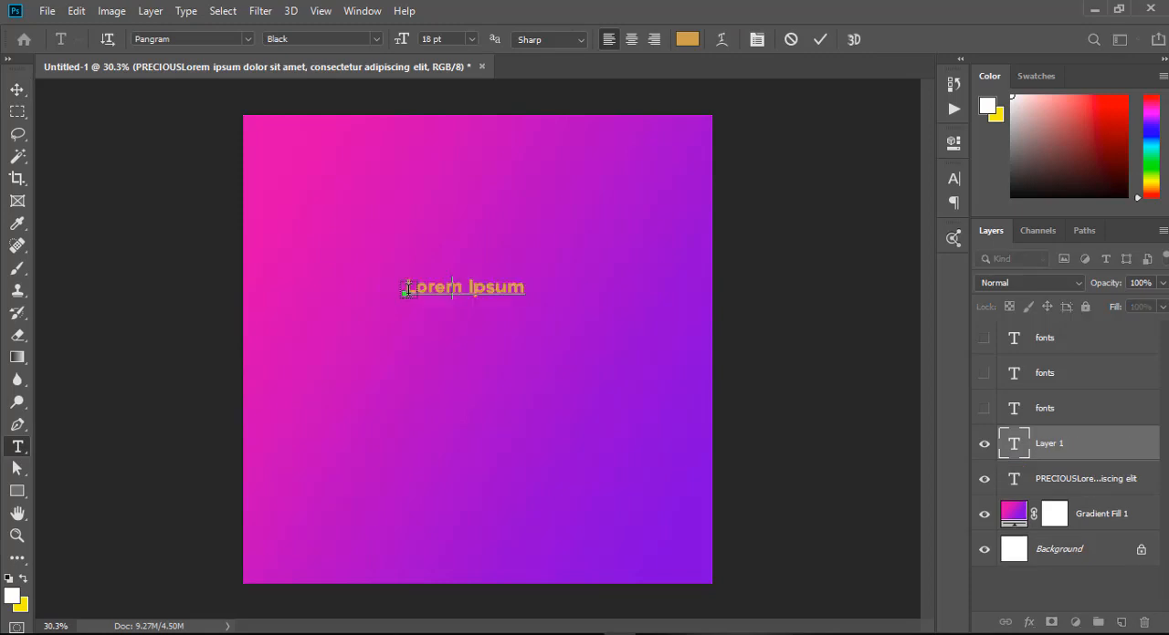
key(ctrl+a)
text(PRECIOUS)
click(17, 89)
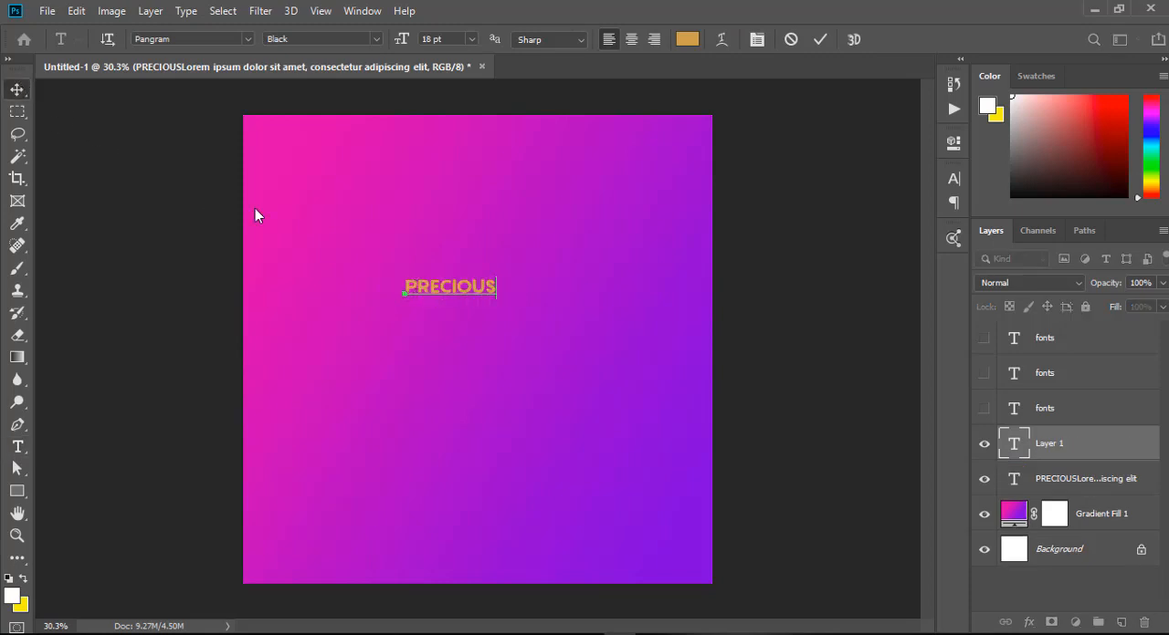
Enlarge the PRECIOUS text to about 328% and move it down slightly on the canvas.
key(ctrl+t)
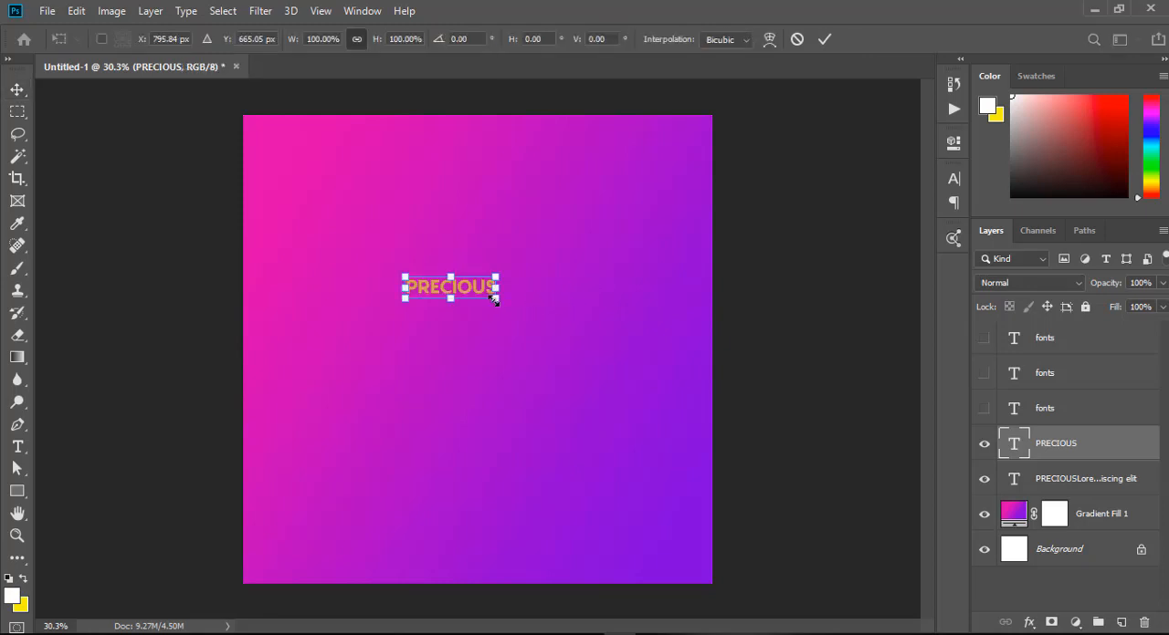
drag(496, 302, 639, 416)
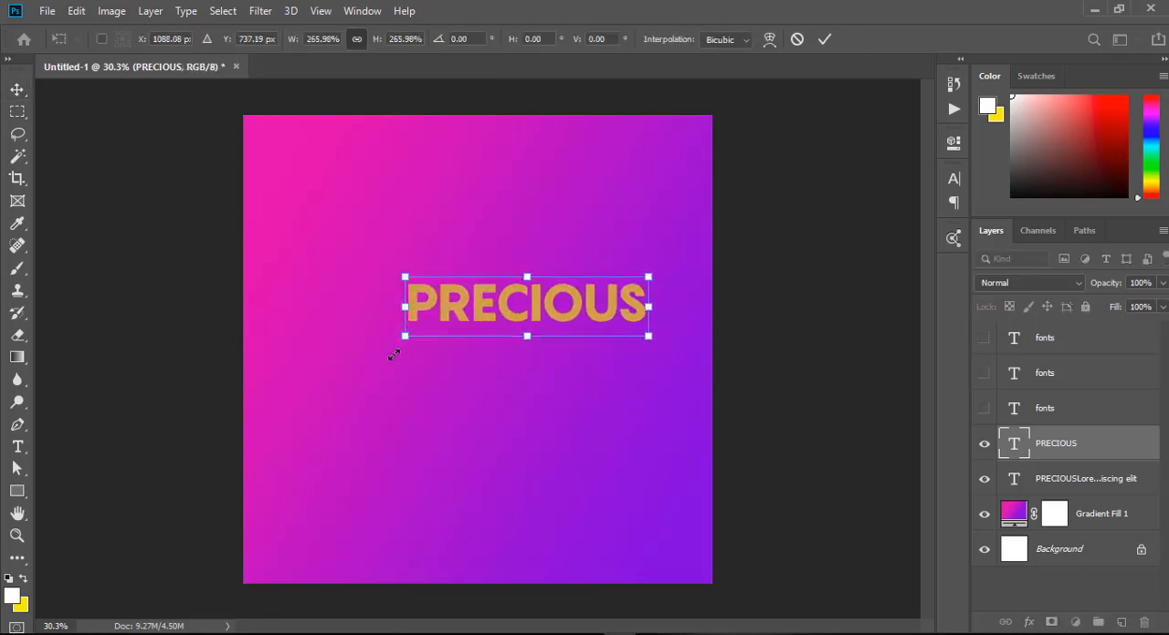
drag(394, 354, 357, 383)
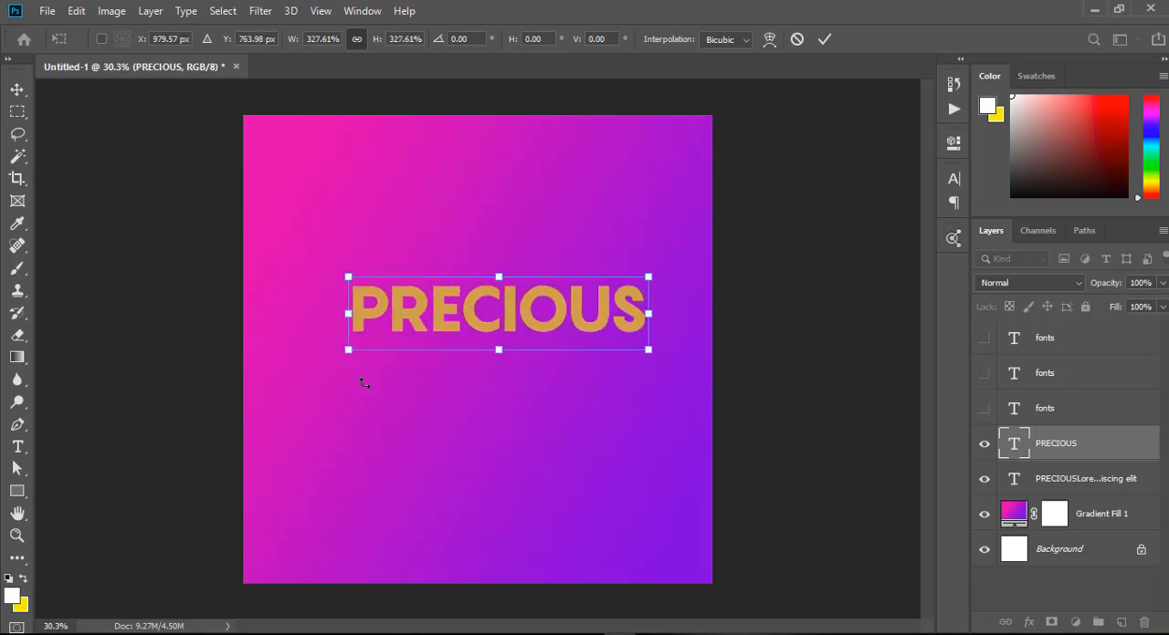
key(Return)
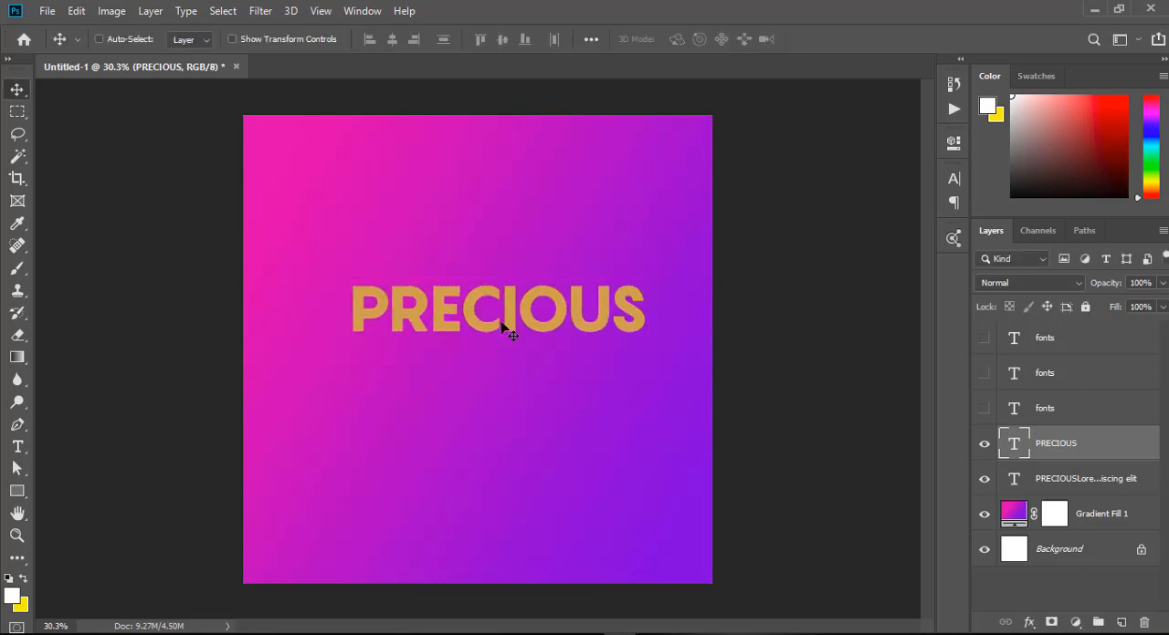
drag(477, 338, 469, 384)
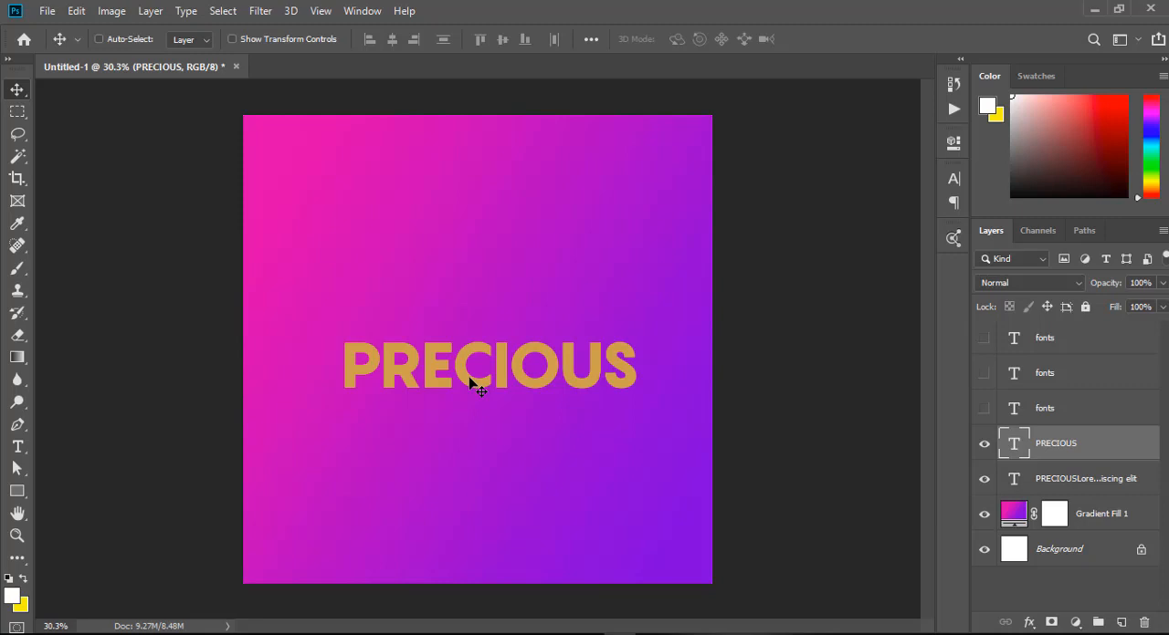
Set the PRECIOUS text's font to Edition Regular and its colour to white ffffff.
click(950, 178)
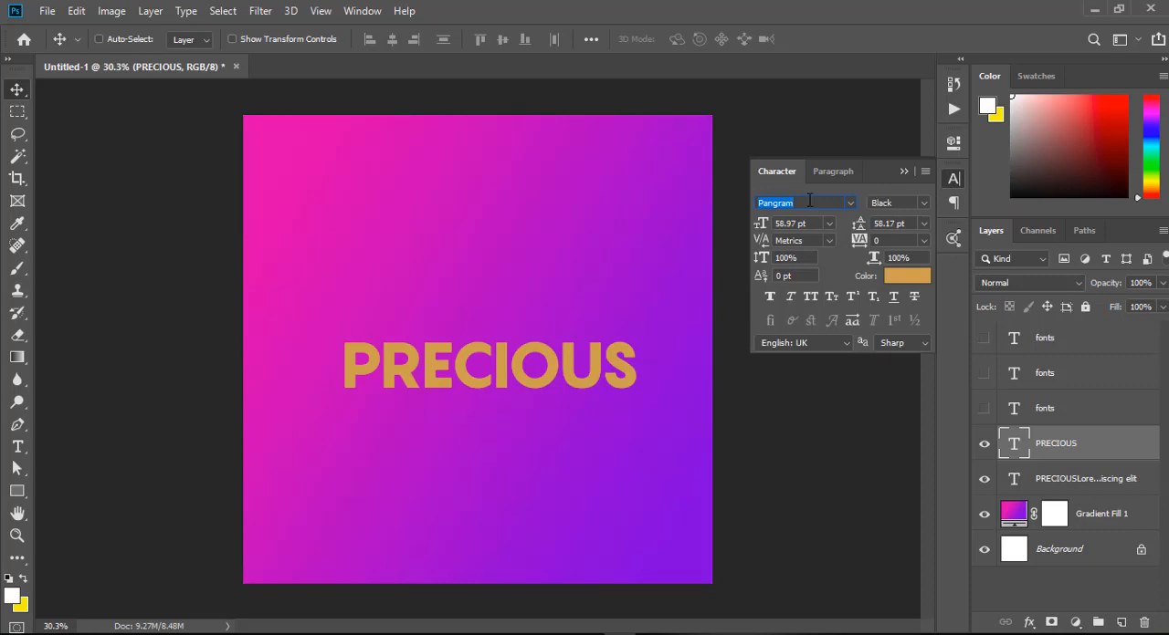
text(ed)
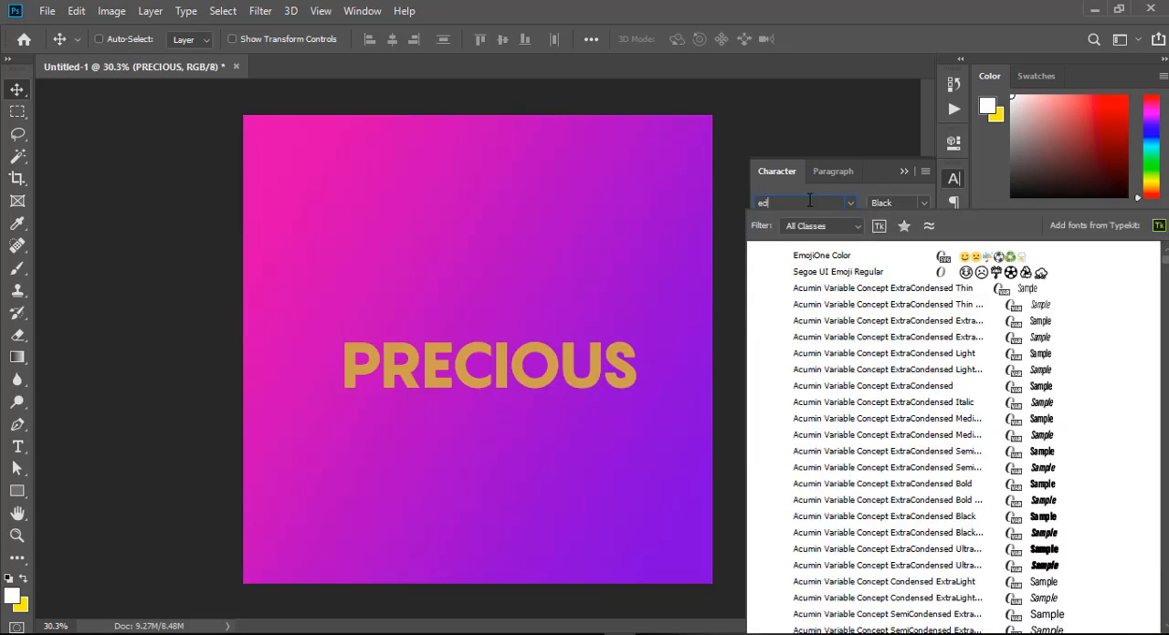
text(ition)
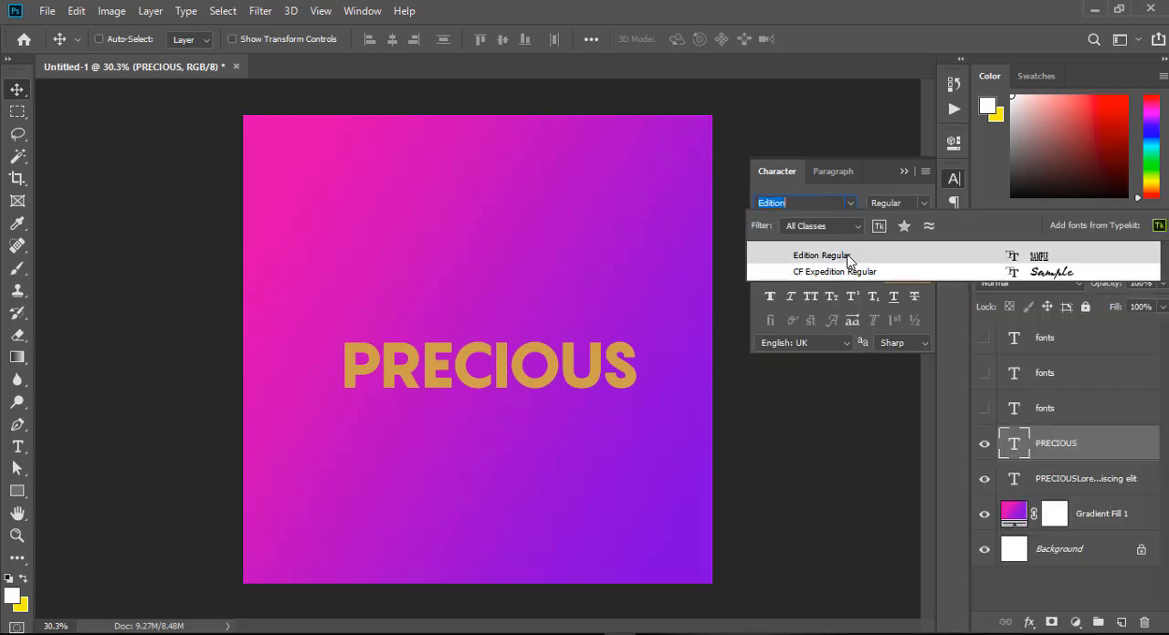
click(847, 258)
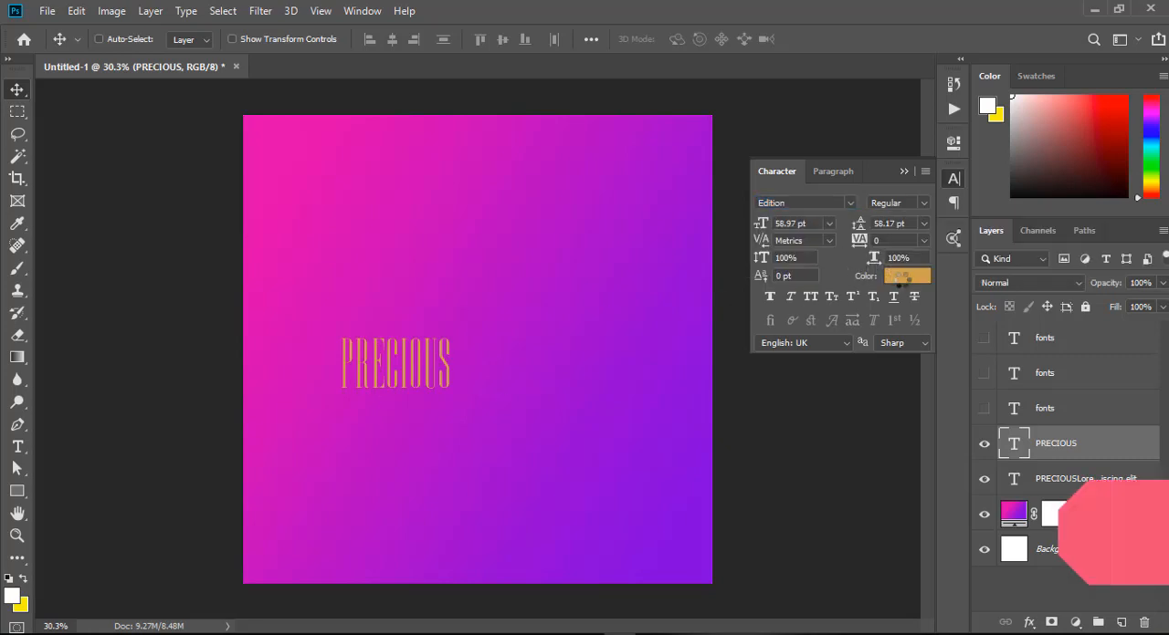
click(905, 277)
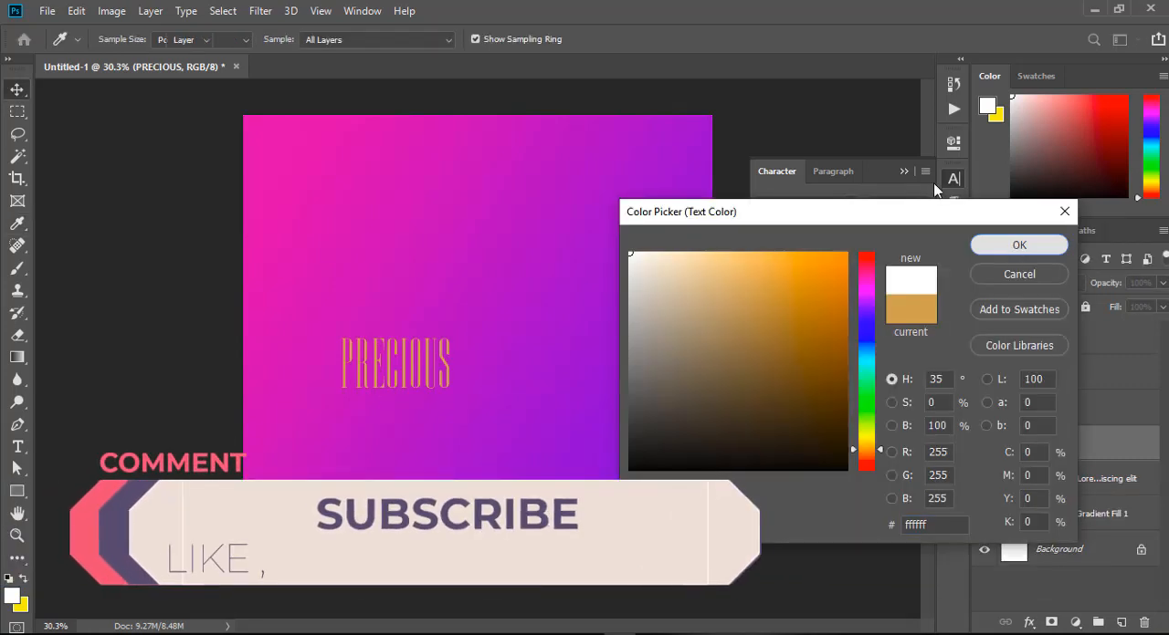
click(1012, 243)
click(905, 170)
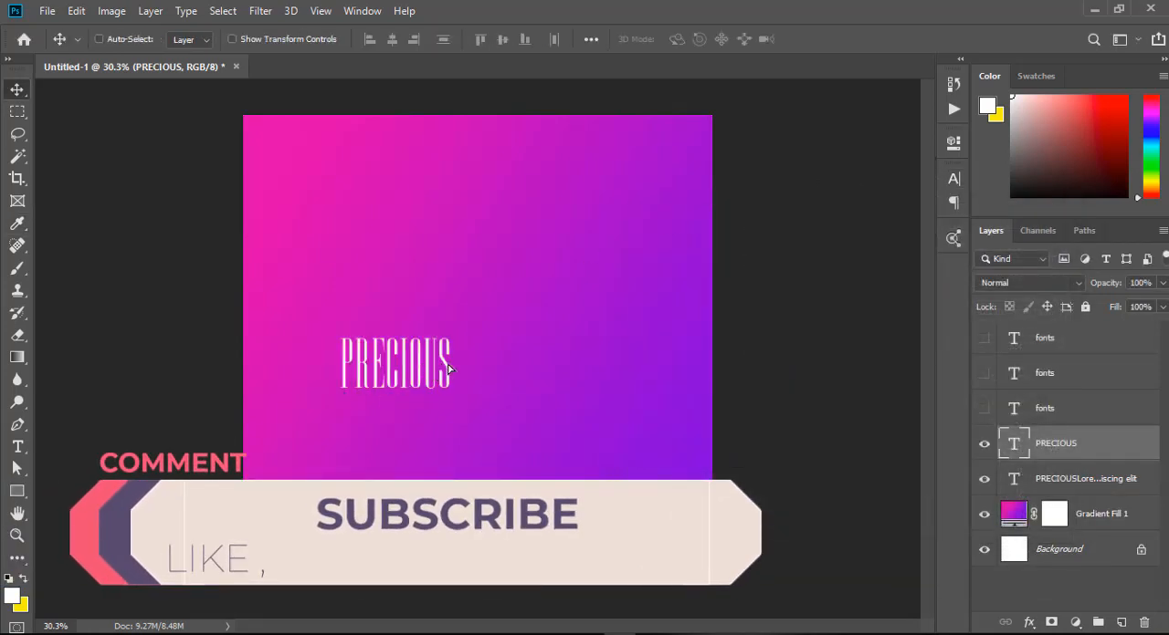
Enlarge the PRECIOUS text to about 199% and centre it on the canvas.
drag(424, 377, 502, 370)
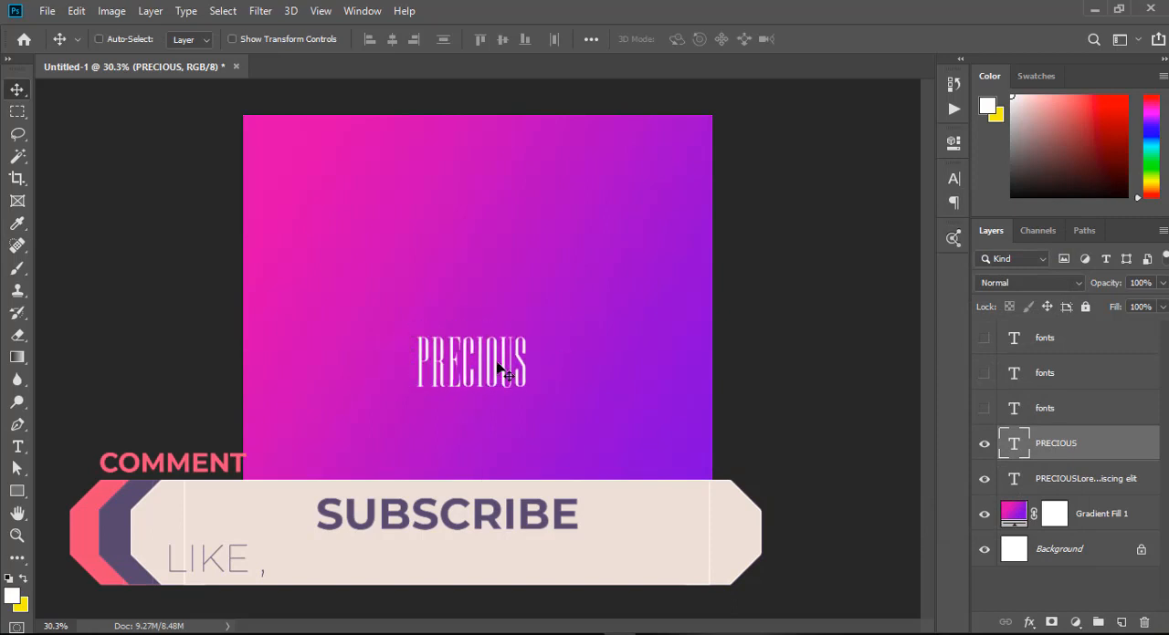
key(ctrl)
key(ctrl+t)
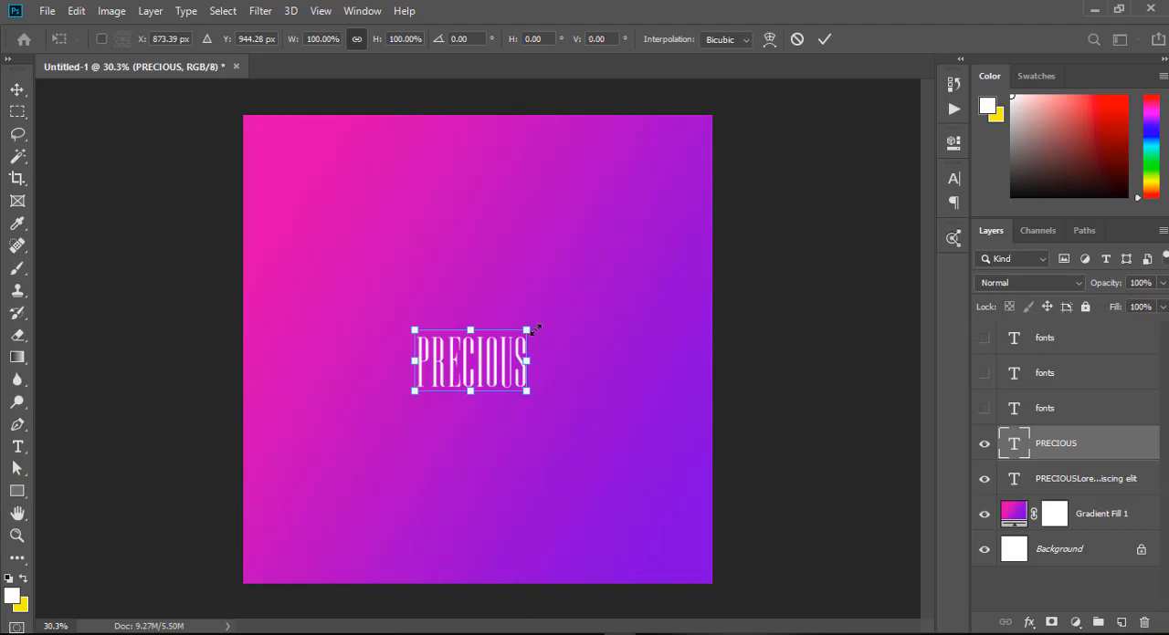
drag(525, 333, 620, 246)
drag(572, 310, 540, 324)
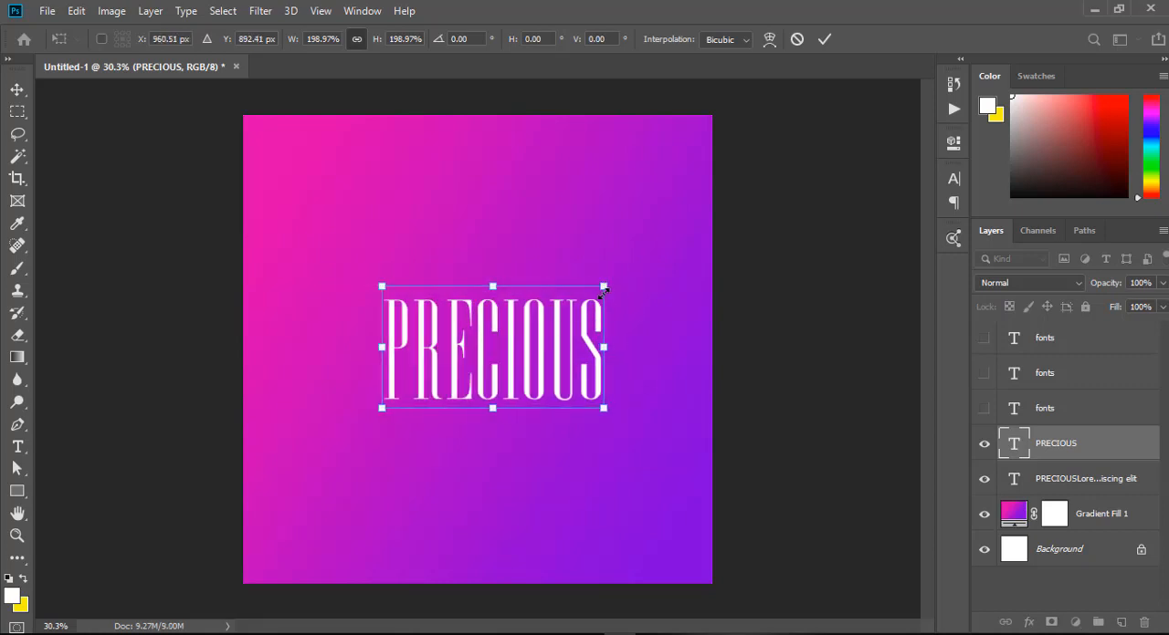
drag(604, 287, 554, 294)
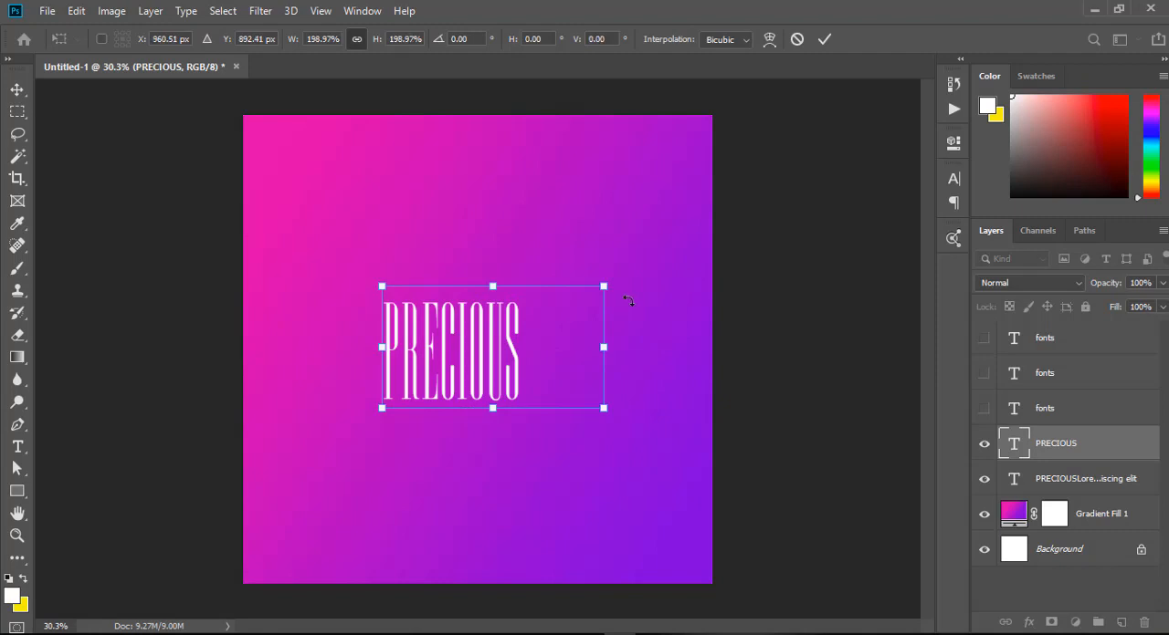
drag(508, 362, 497, 368)
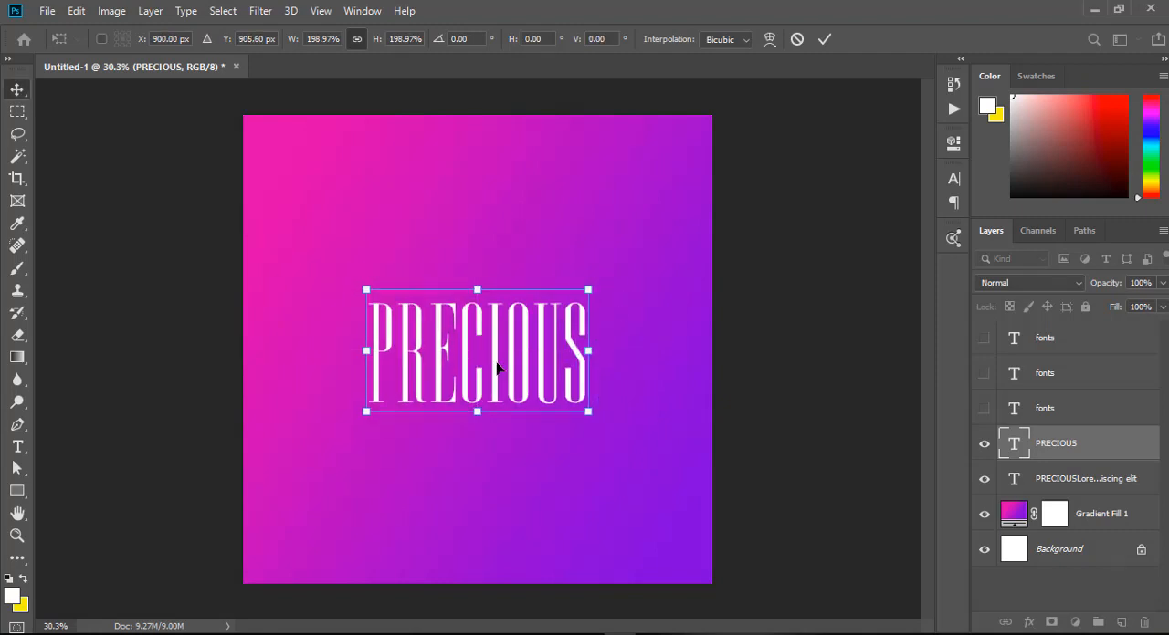
key(Return)
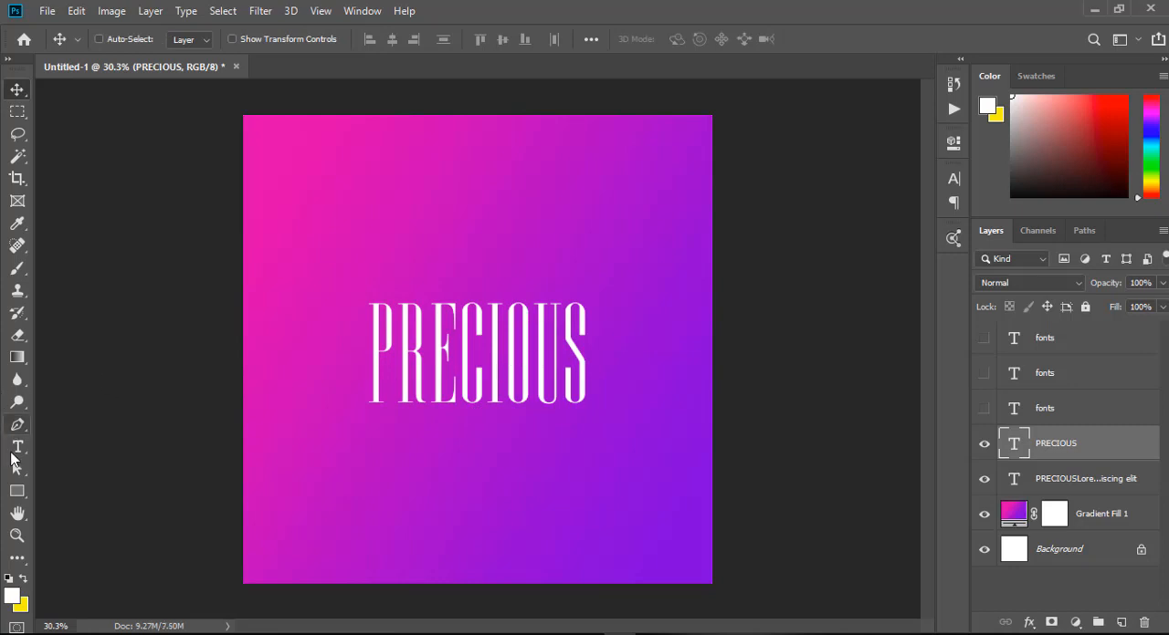
Add a second text layer reading "i am the best of my type" below PRECIOUS.
click(15, 448)
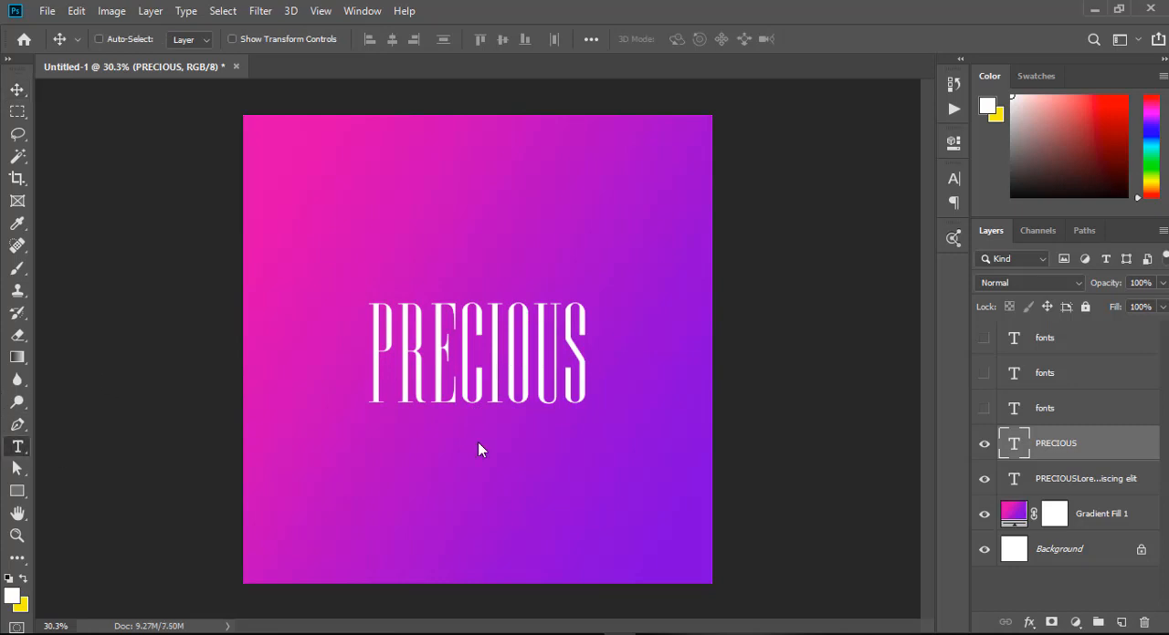
click(372, 453)
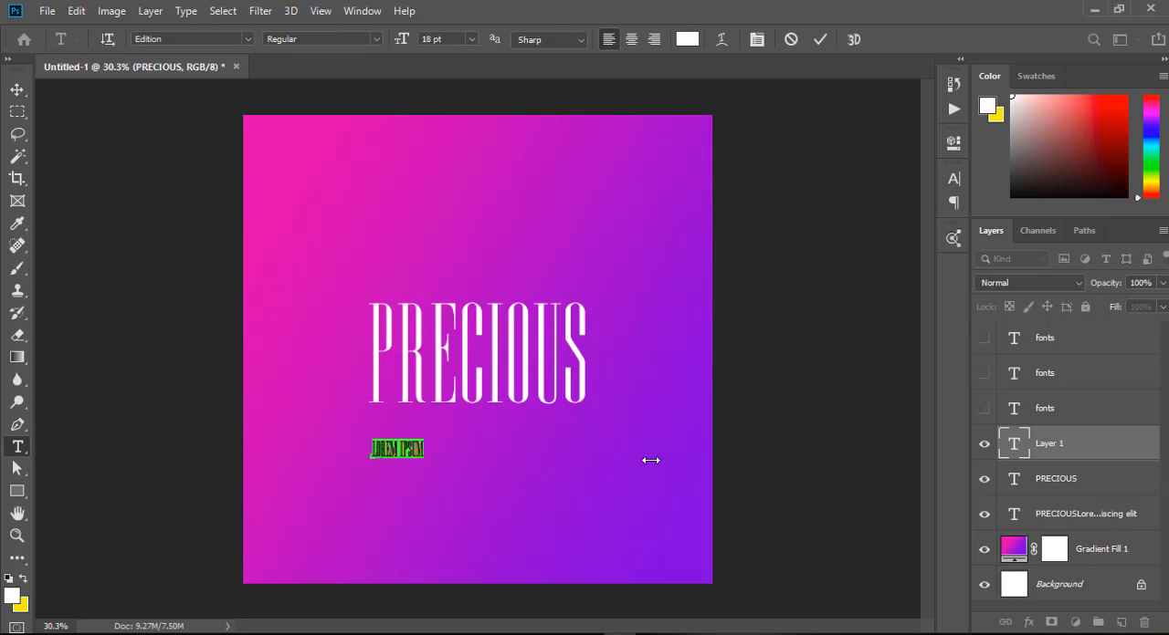
key(Left)
text(I AM THE BEST)
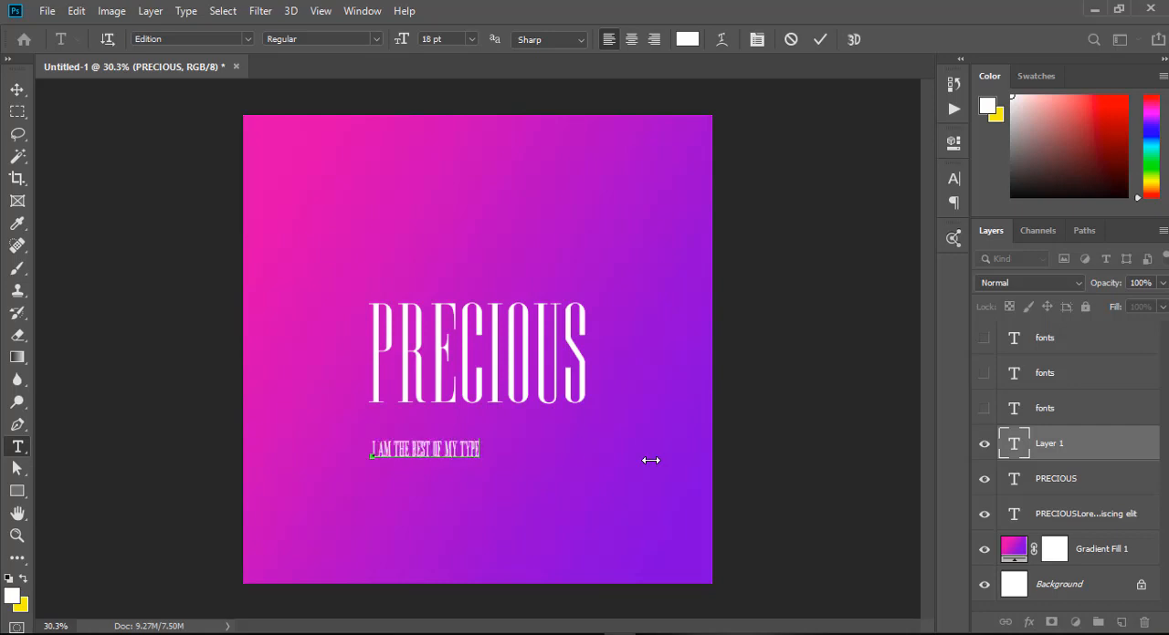
text( OF MY TYPE)
click(16, 89)
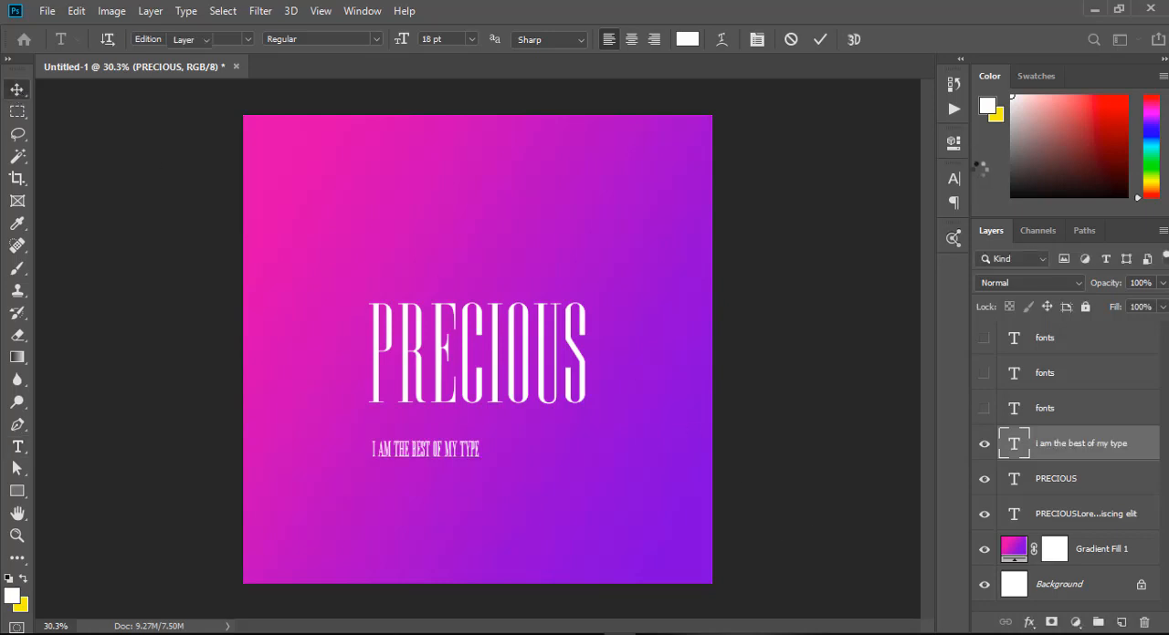
Format the tagline in Keep Calm Regular with all caps and place it directly beneath PRECIOUS.
click(954, 177)
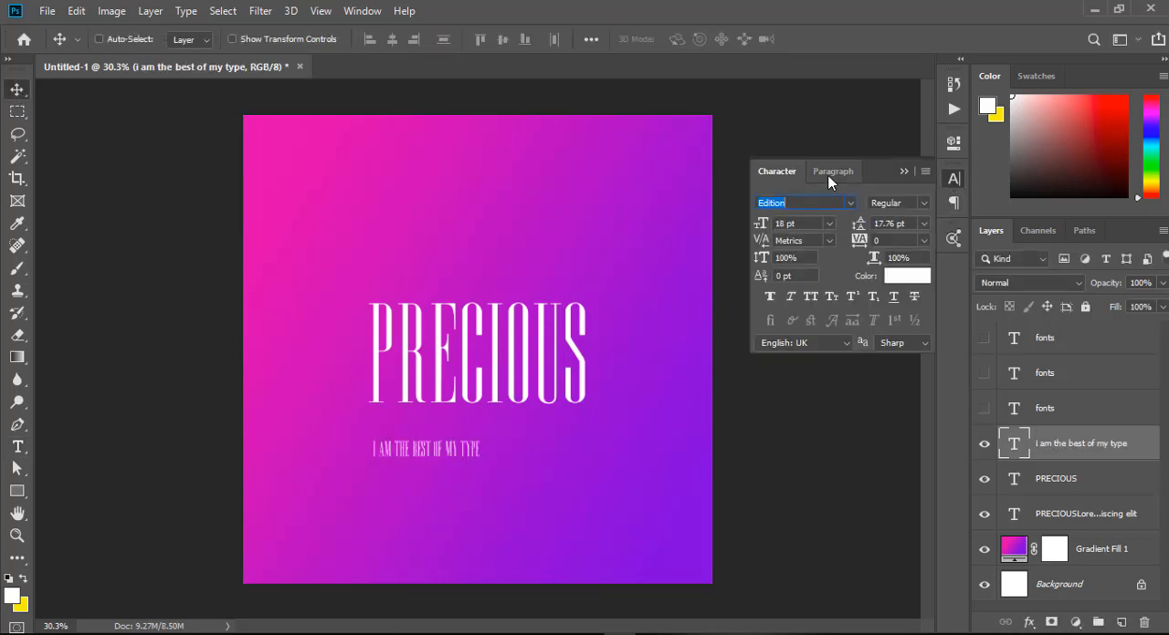
text(keep)
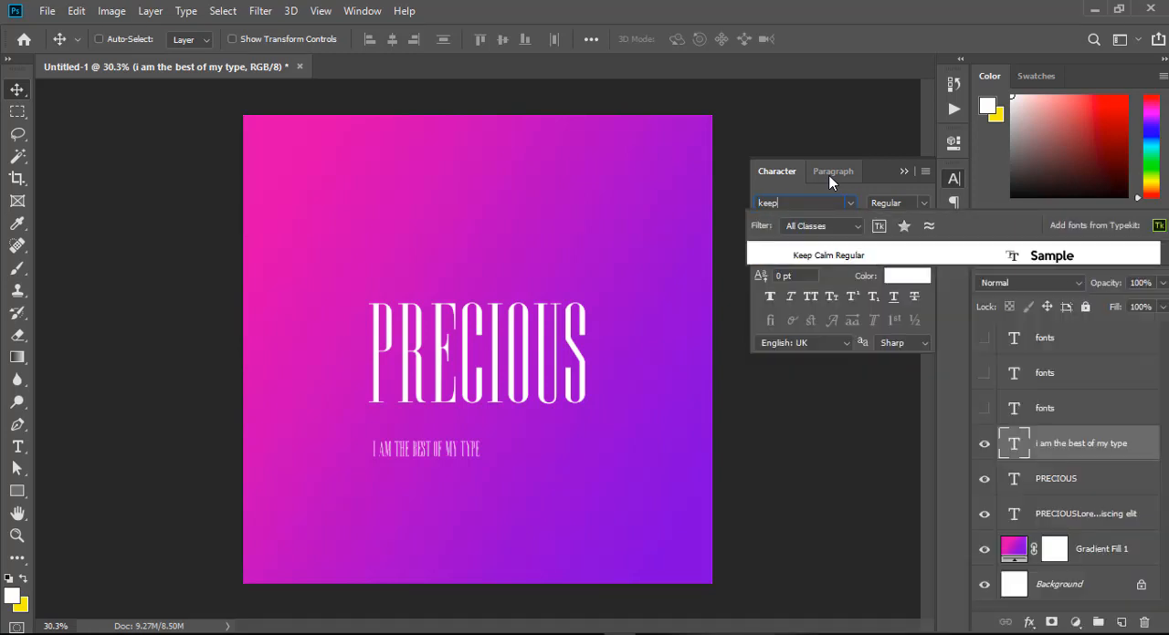
click(861, 255)
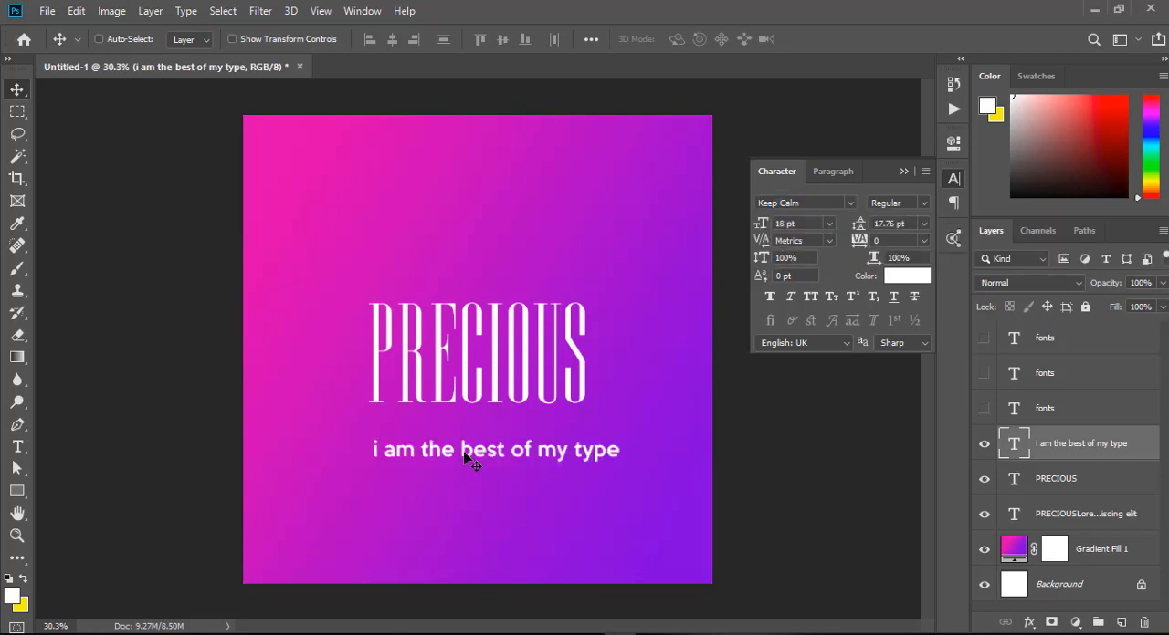
drag(511, 466, 494, 441)
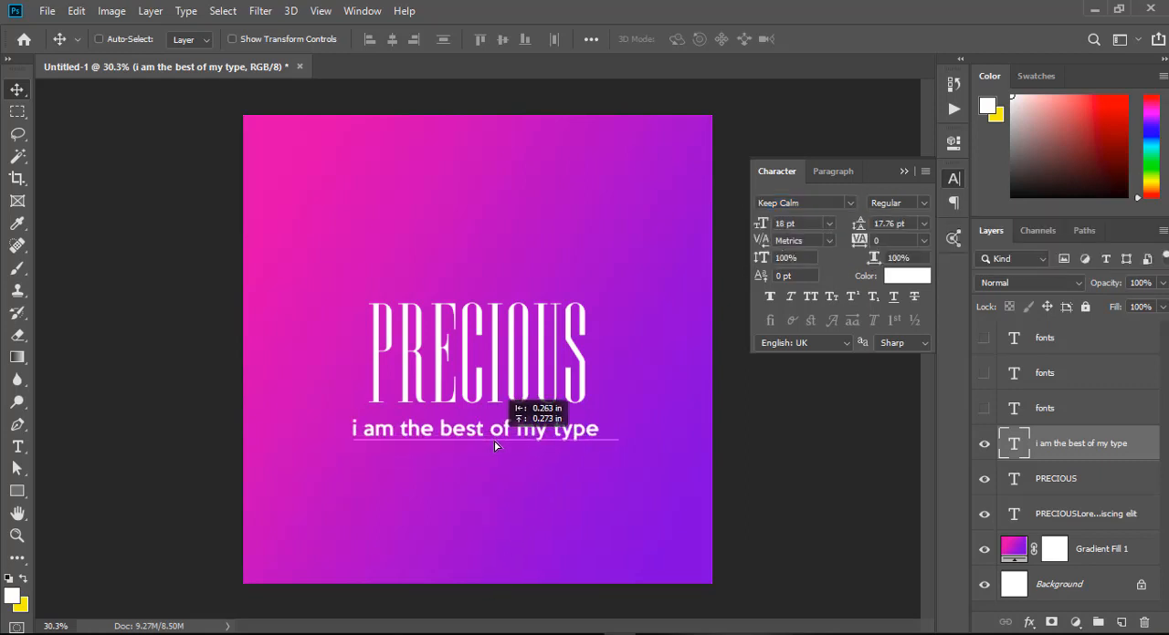
click(811, 298)
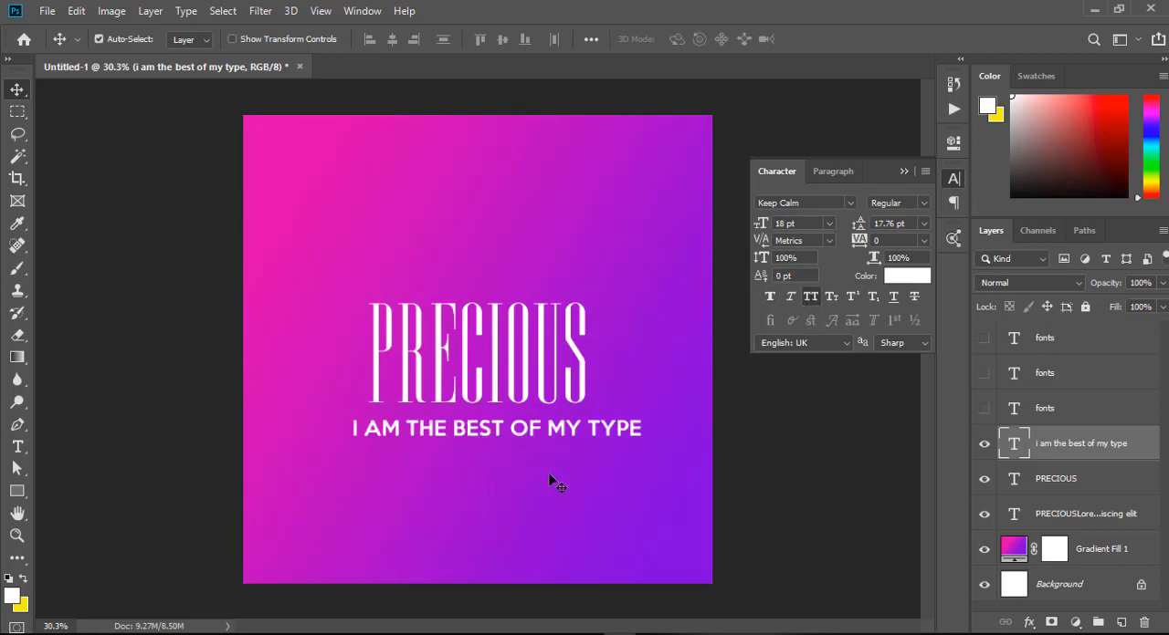
Scale the tagline down to about 9.11 pt and centre it under PRECIOUS.
key(ctrl+t)
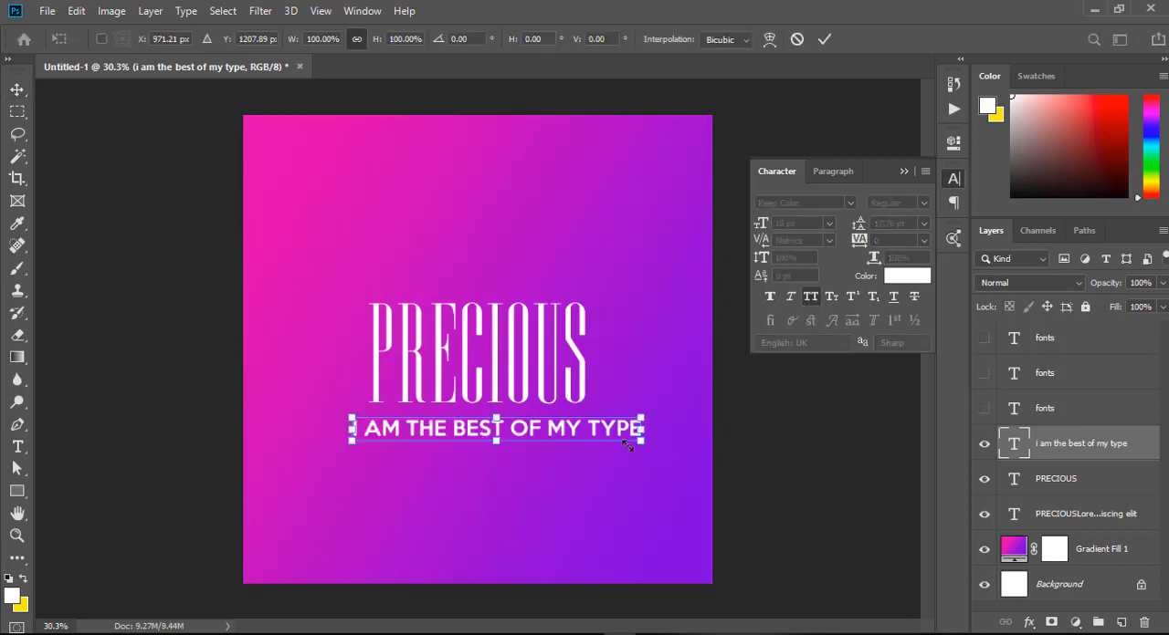
drag(640, 429, 484, 427)
key(Return)
scroll(493, 345, down, 2)
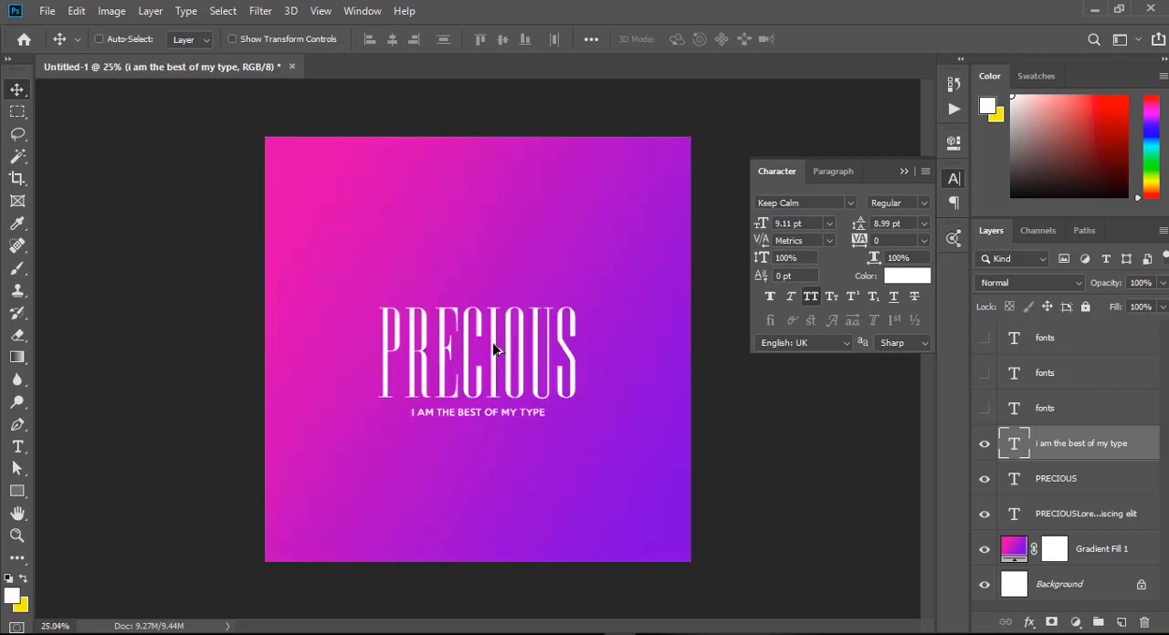
scroll(500, 415, up, 1)
scroll(504, 413, down, 1)
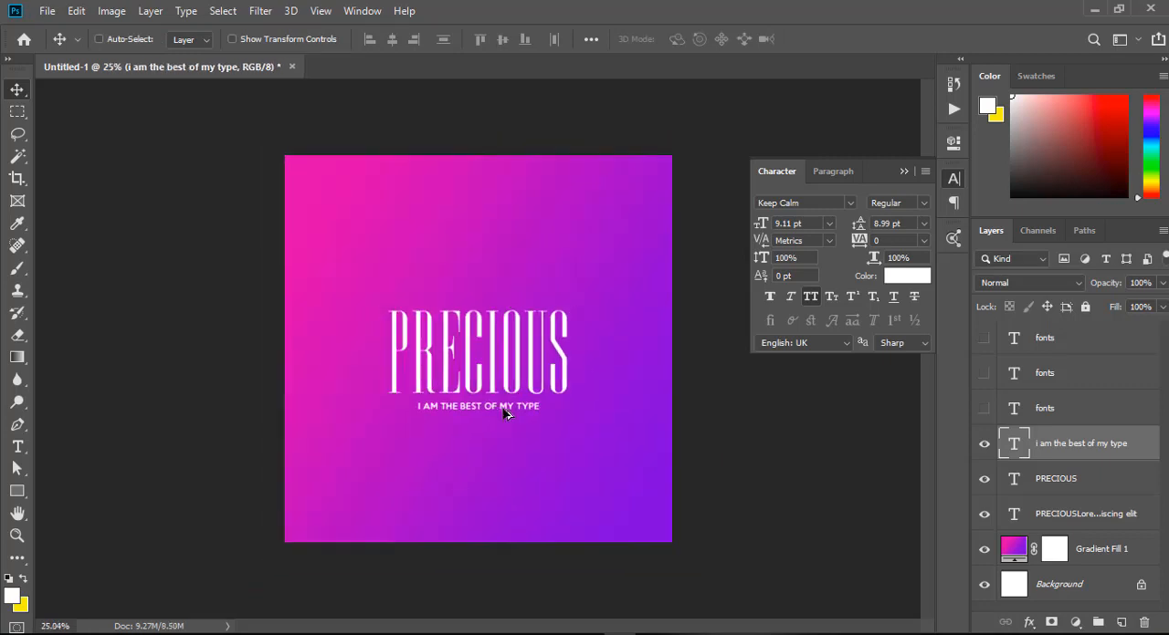
Duplicate the tagline above PRECIOUS, shorten the copy to "i am" and centre it over the word.
scroll(505, 412, up, 1)
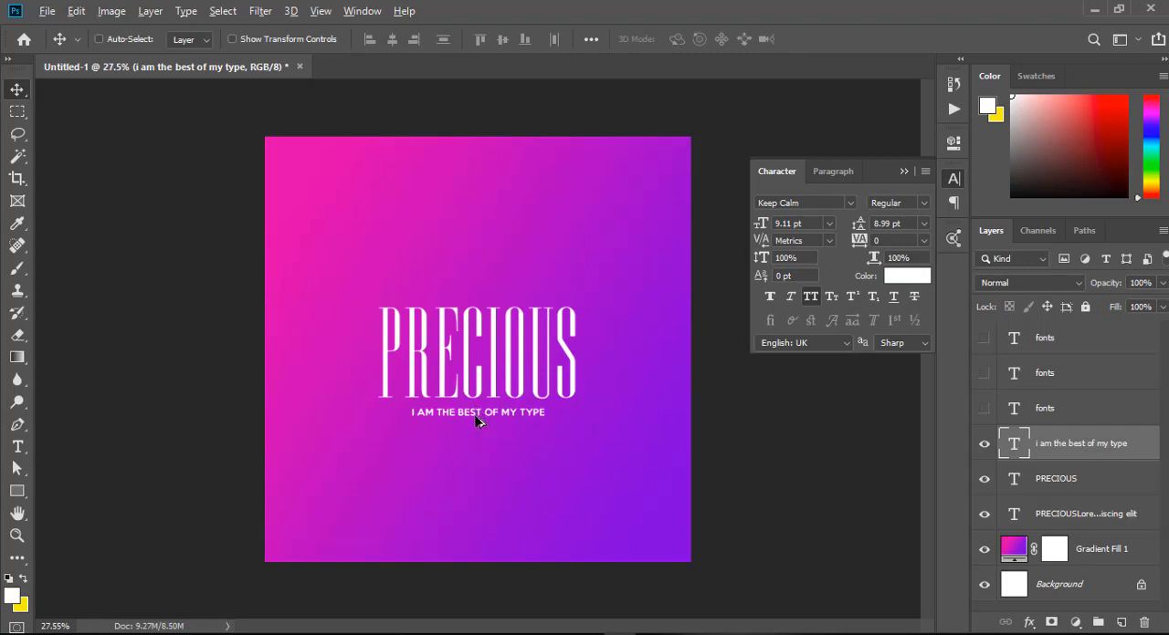
drag(477, 417, 589, 293)
key(t)
click(422, 294)
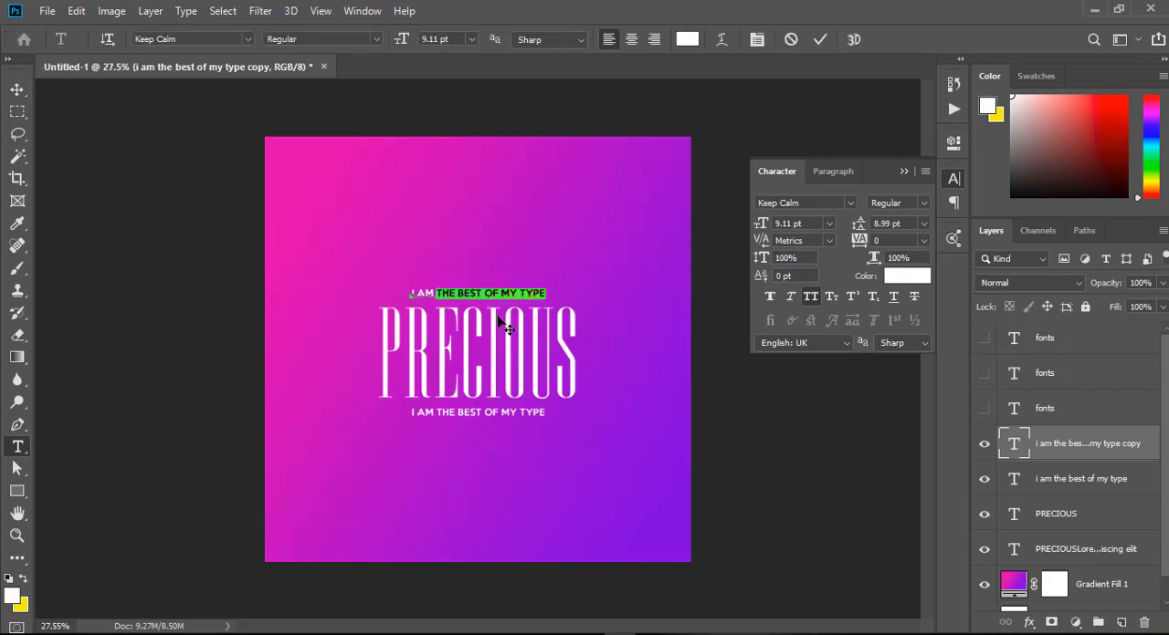
key(BackSpace)
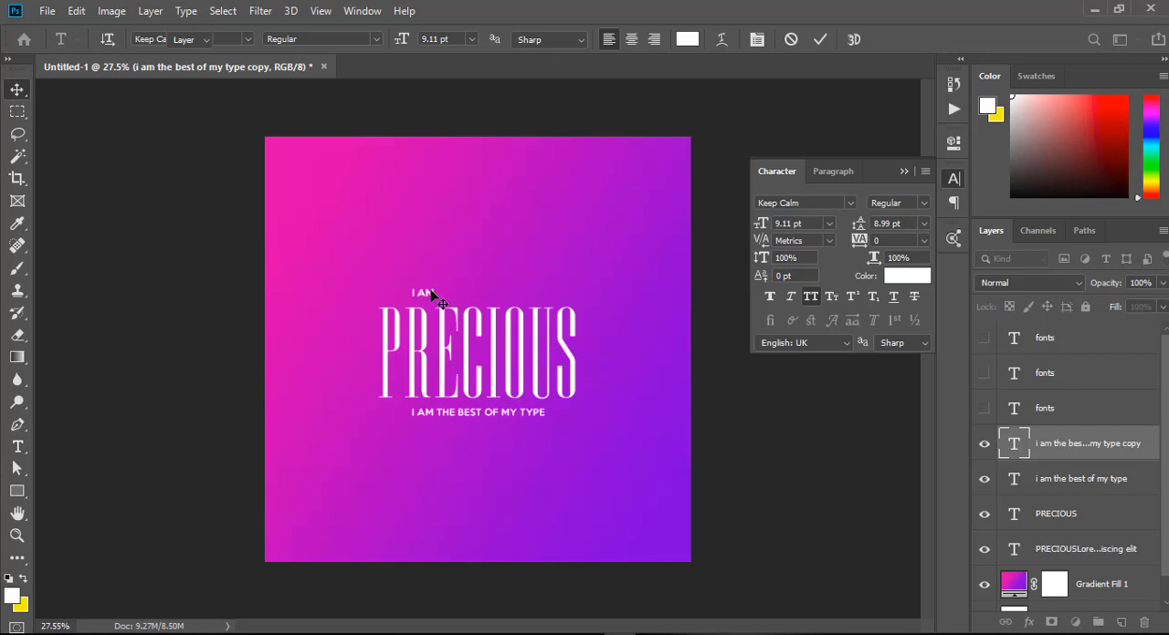
drag(433, 297, 478, 297)
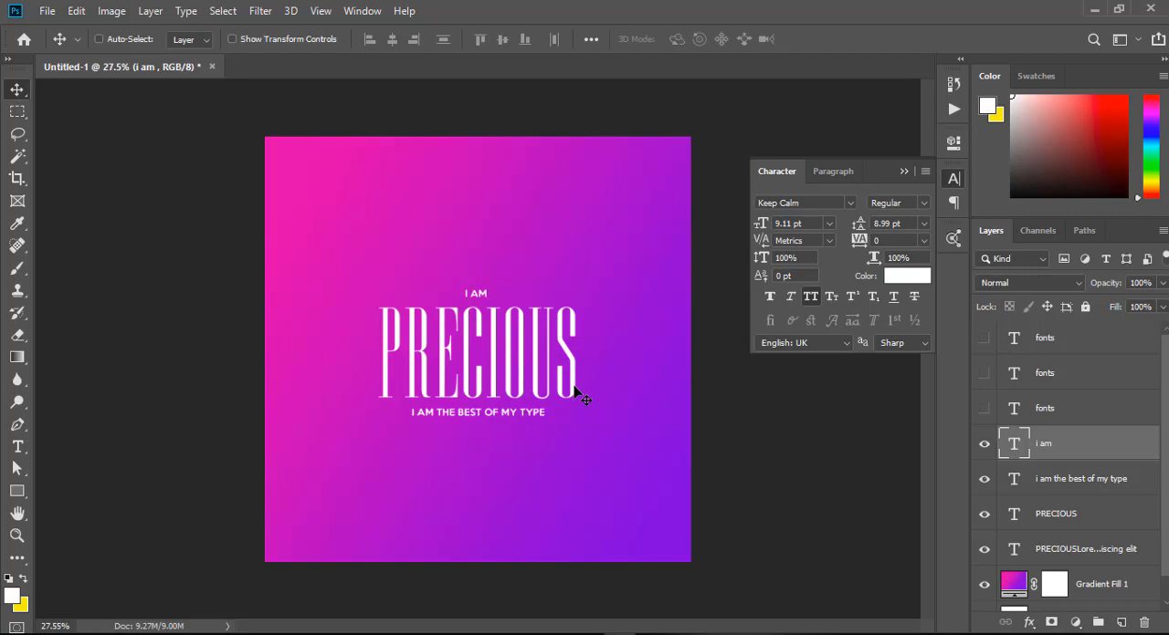
scroll(573, 390, down, 4)
scroll(575, 392, up, 4)
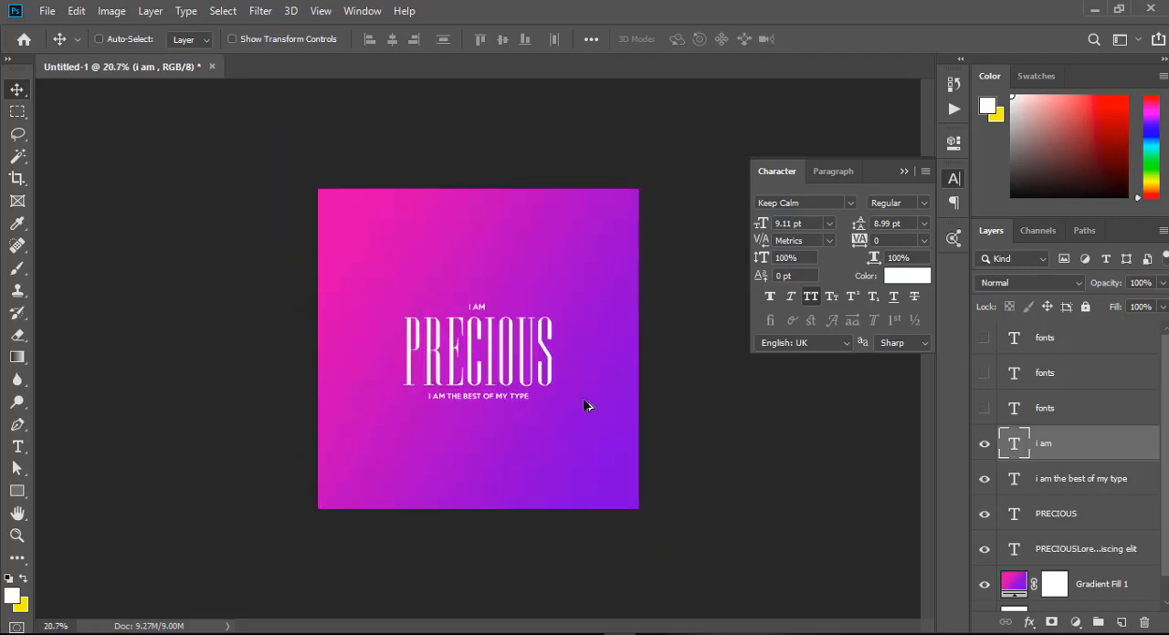
scroll(585, 406, up, 1)
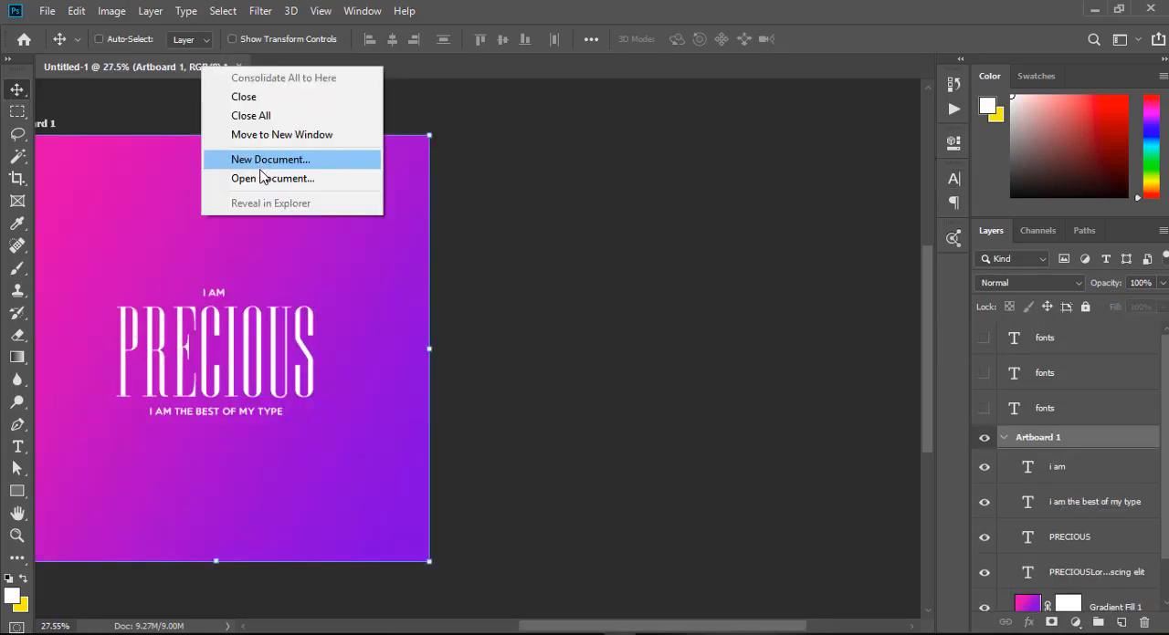
click(262, 161)
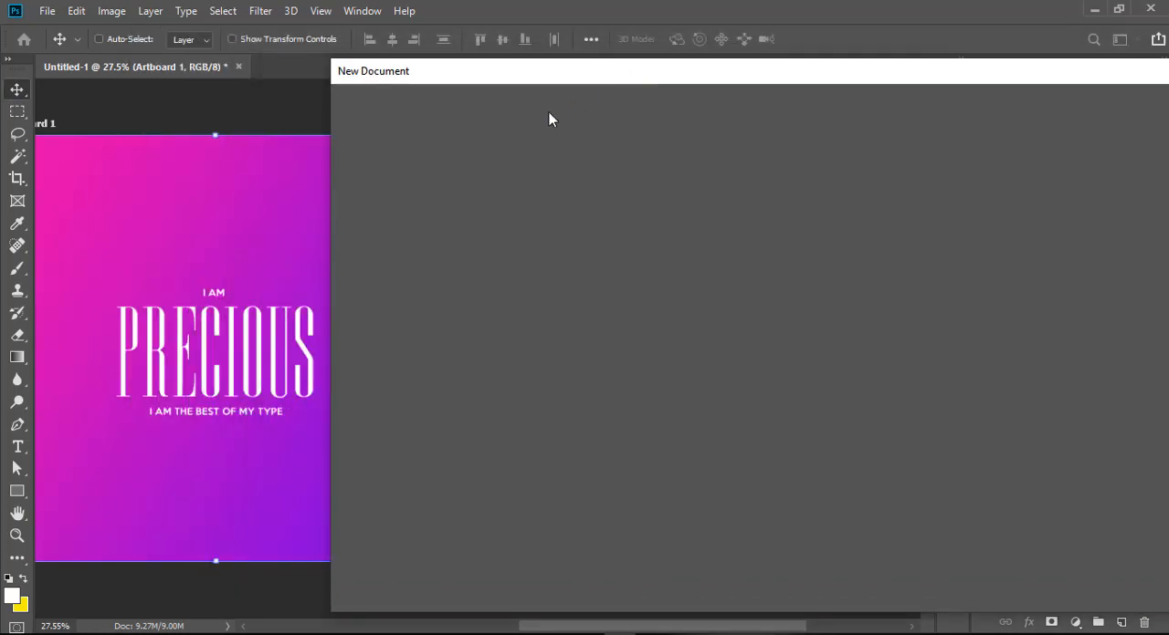
drag(1032, 79, 764, 100)
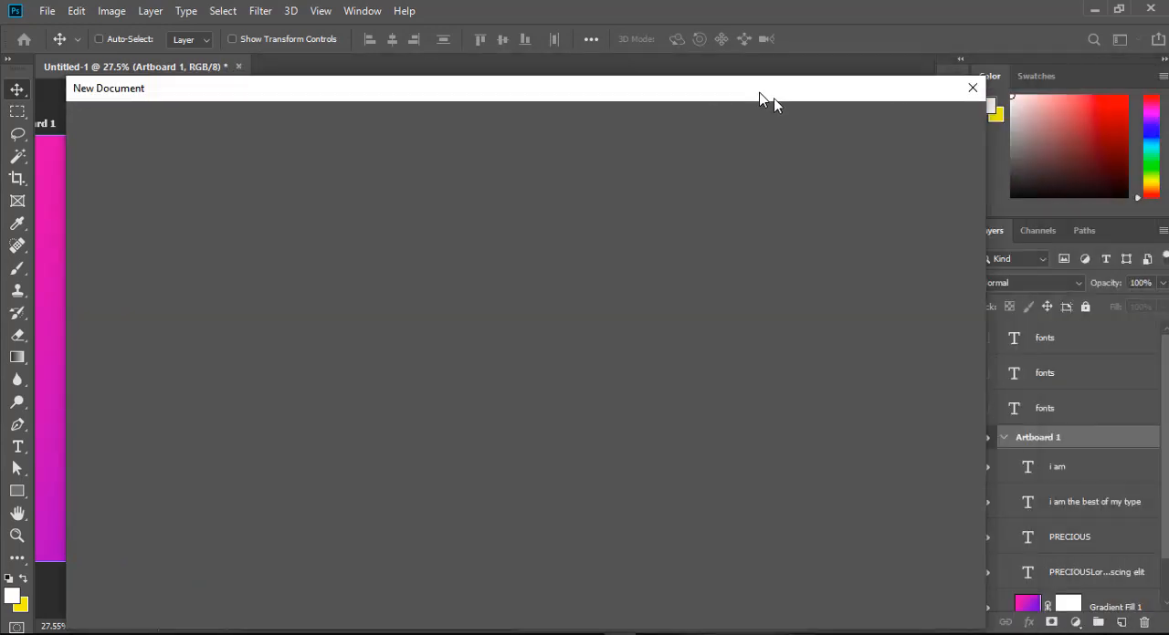
click(982, 89)
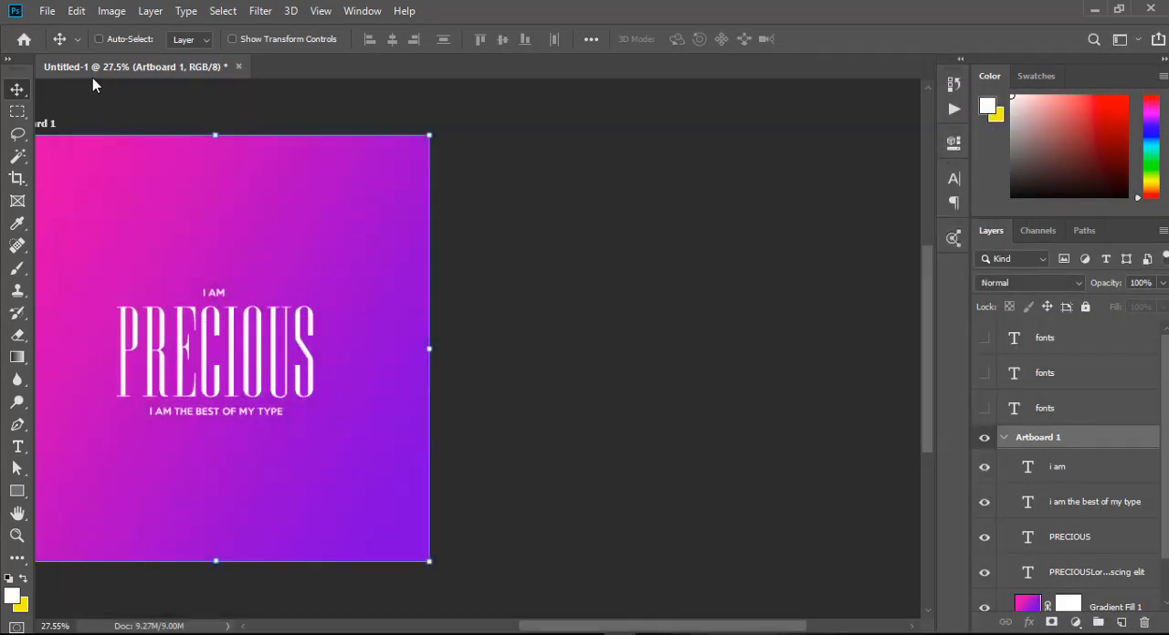
Hide the "i am", "i am the best of my type" and PRECIOUS text layers and make the layer list taller.
drag(621, 628, 580, 628)
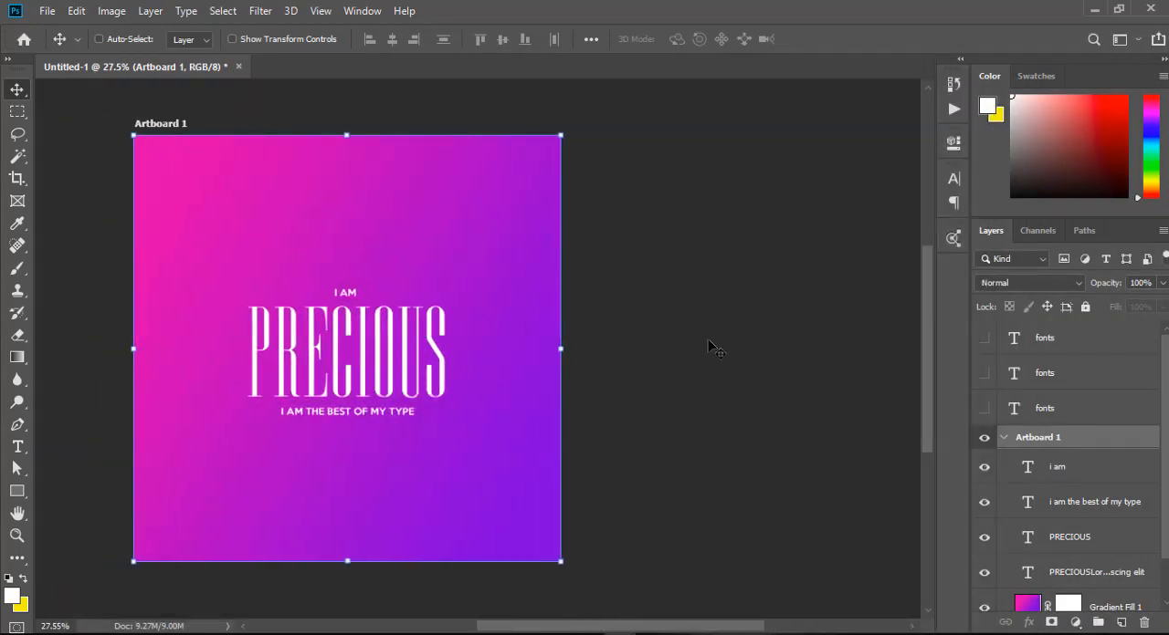
right_click(341, 295)
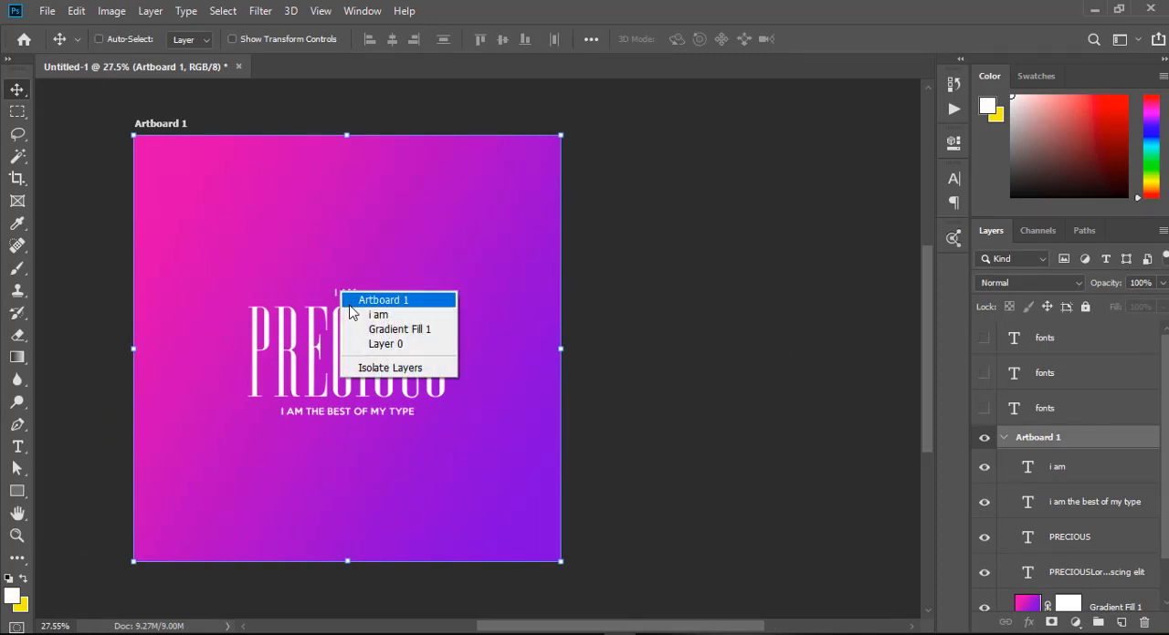
click(378, 316)
click(984, 467)
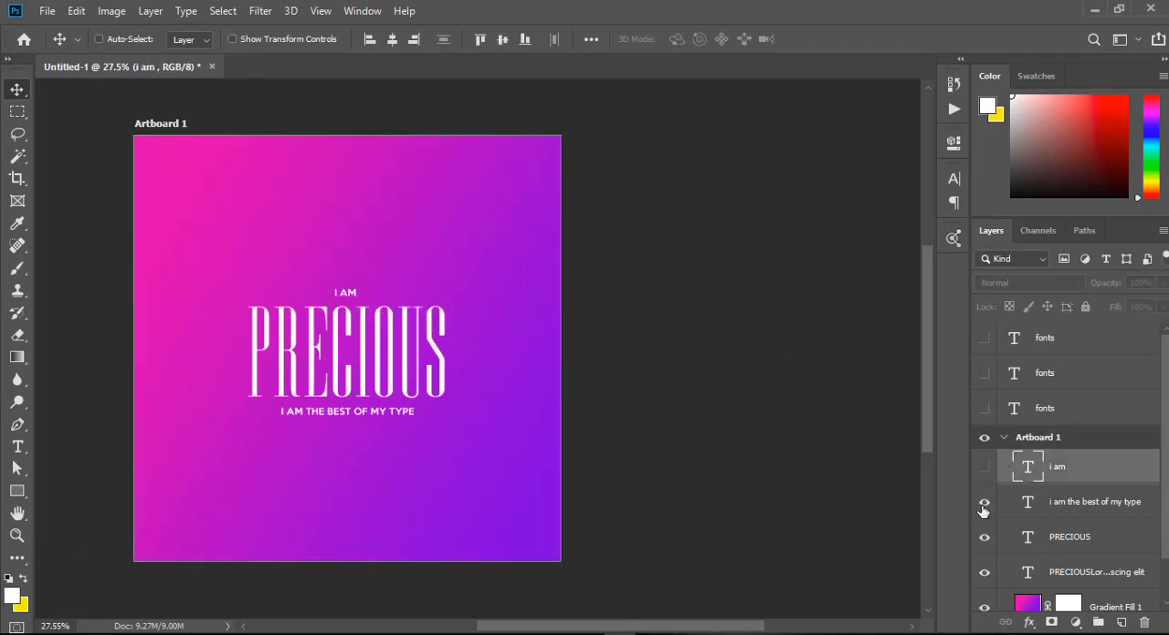
click(984, 503)
click(985, 541)
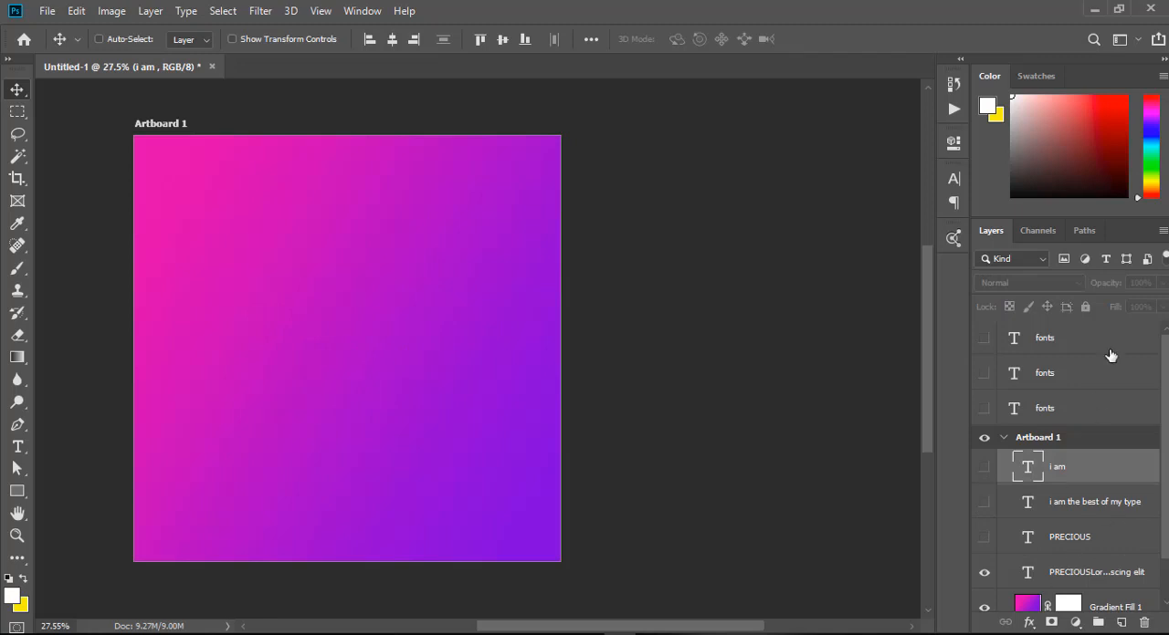
drag(1105, 212, 1105, 137)
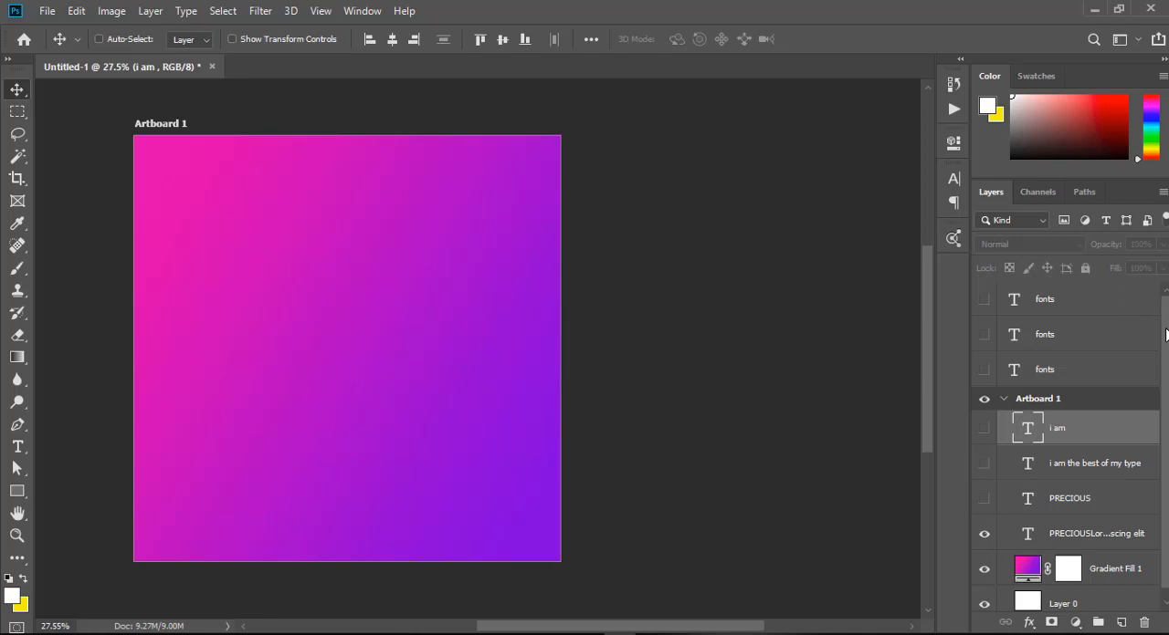
scroll(1167, 345, down, 1)
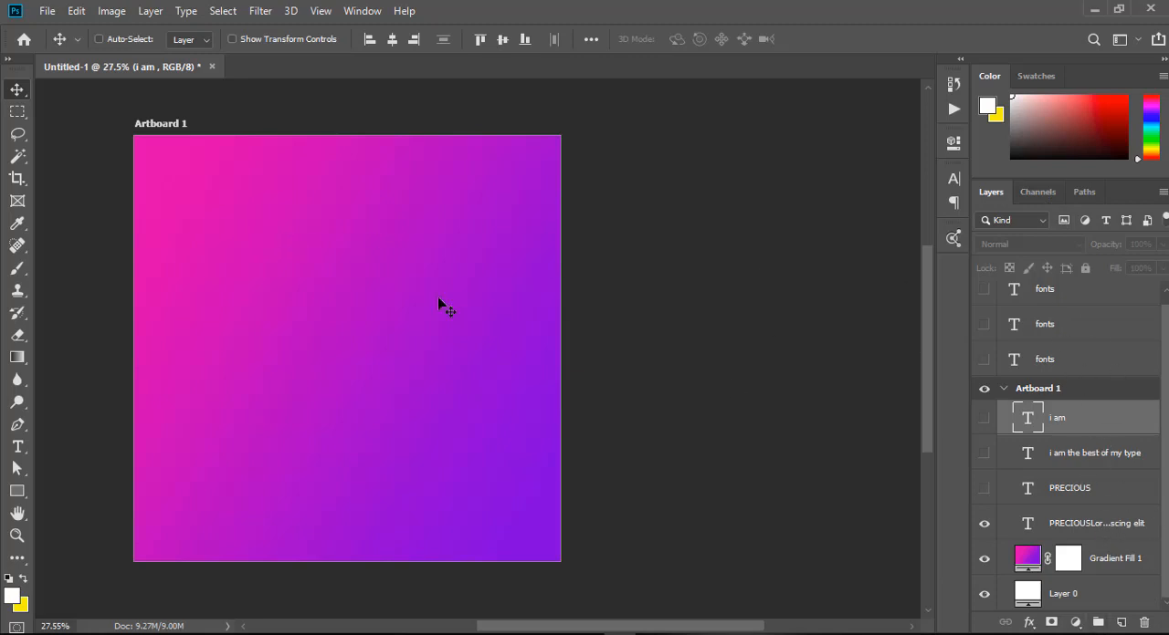
Add a new text layer reading "Precious" in 18 pt Keep Calm and move it to the middle of the artboard.
click(18, 446)
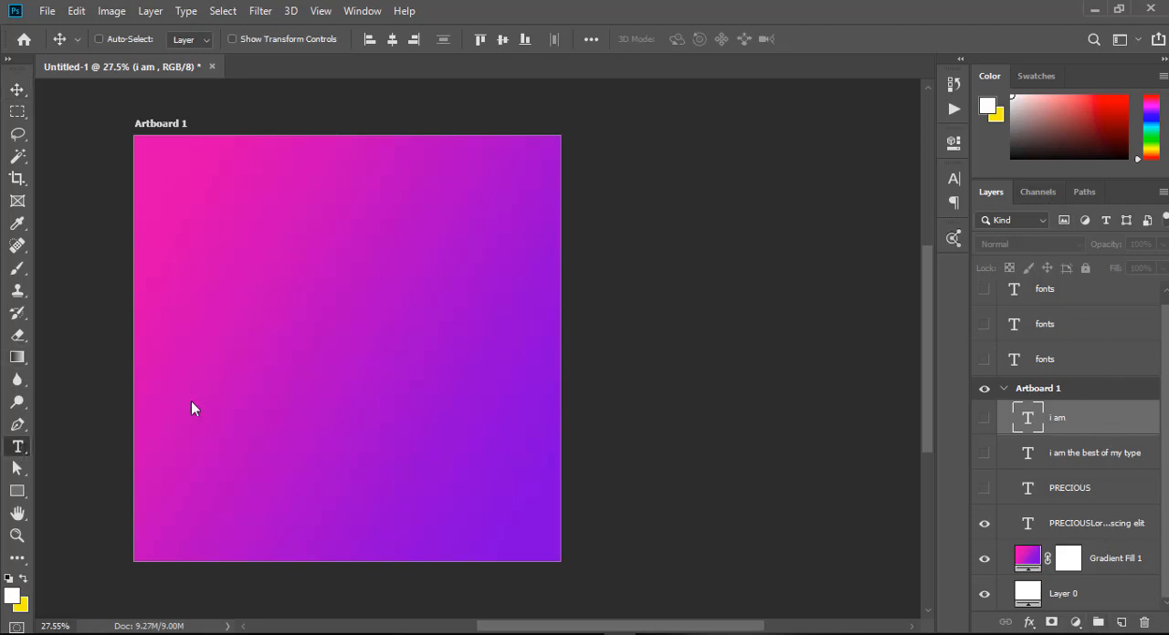
click(260, 327)
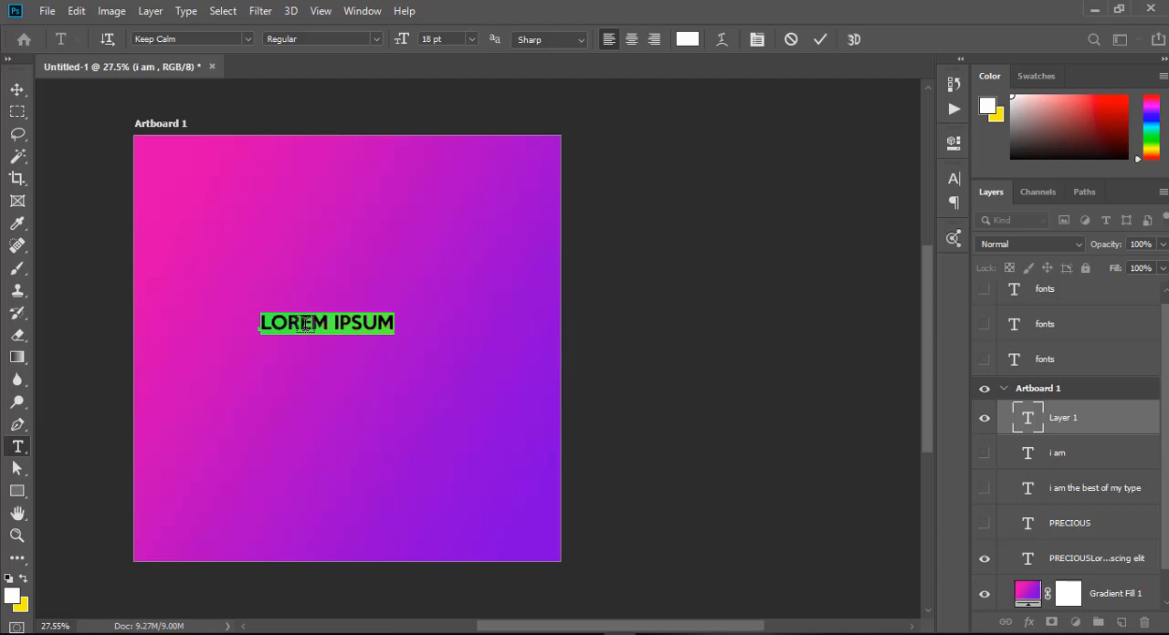
click(305, 324)
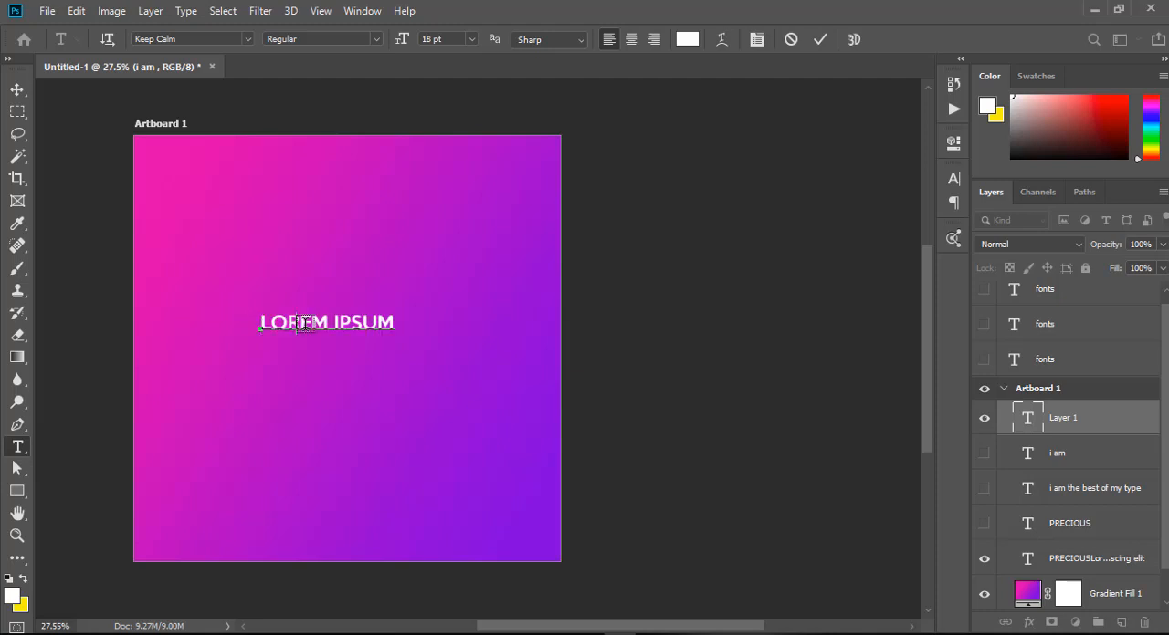
text(PRECIOUS)
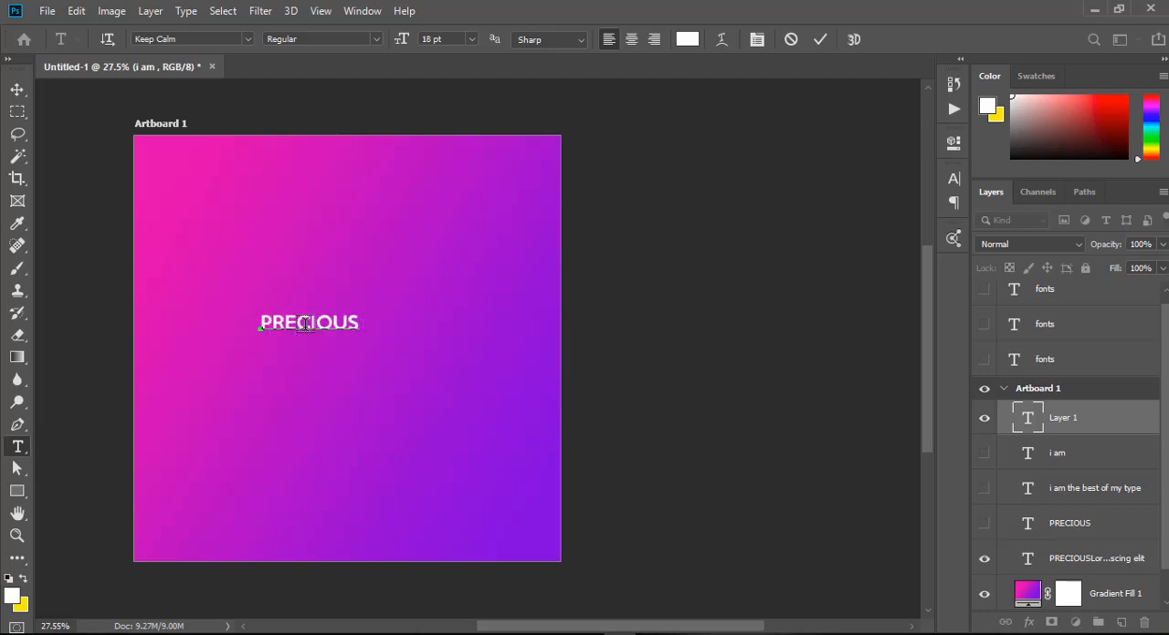
click(13, 91)
drag(316, 334, 351, 364)
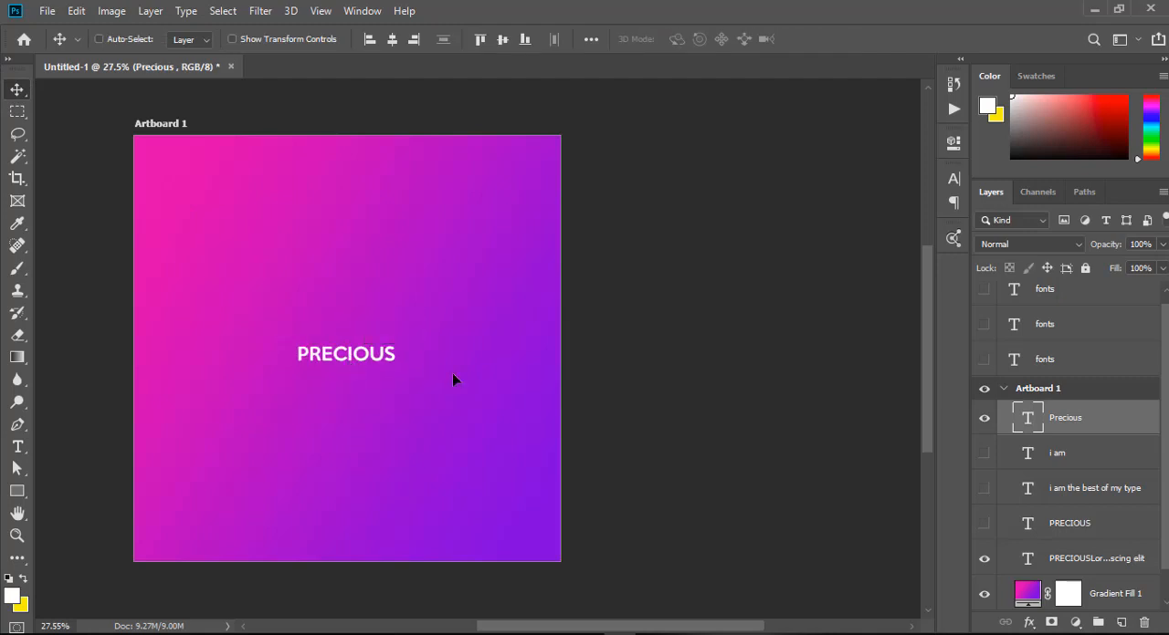
Change the new Precious text to the Real Miami Regular font and turn off all caps.
click(953, 178)
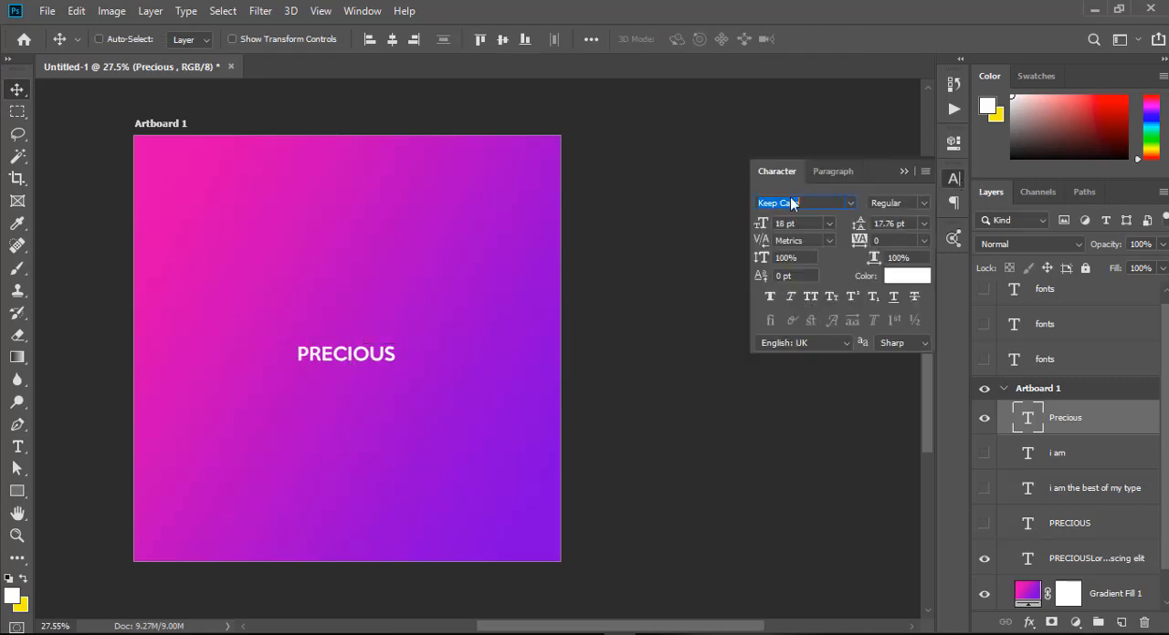
key(Down)
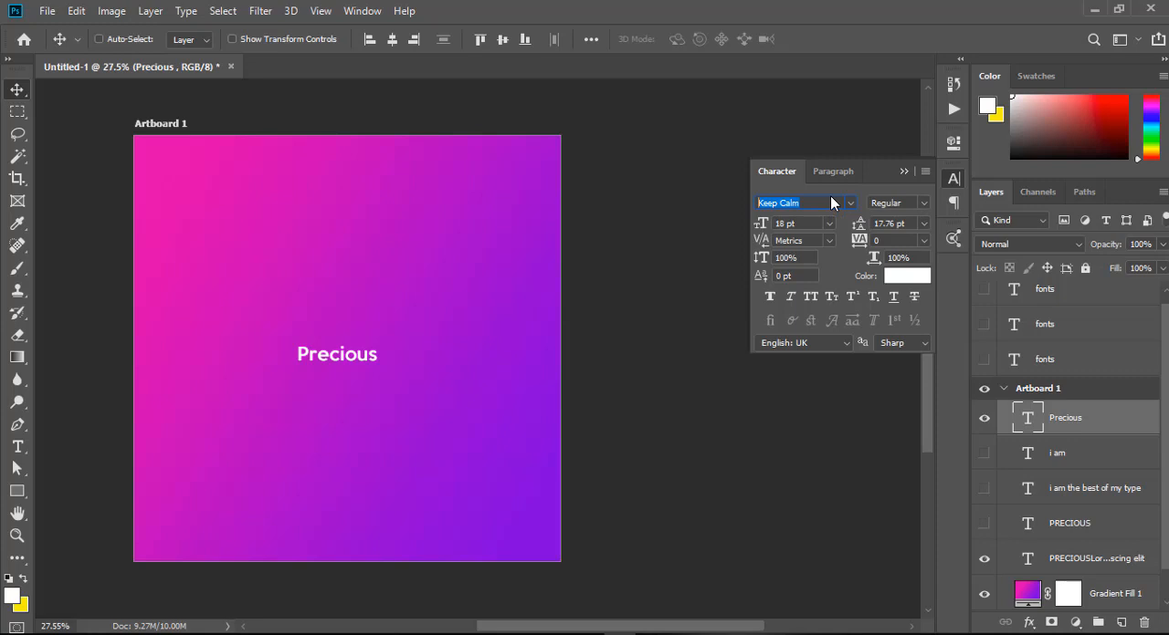
text(maim)
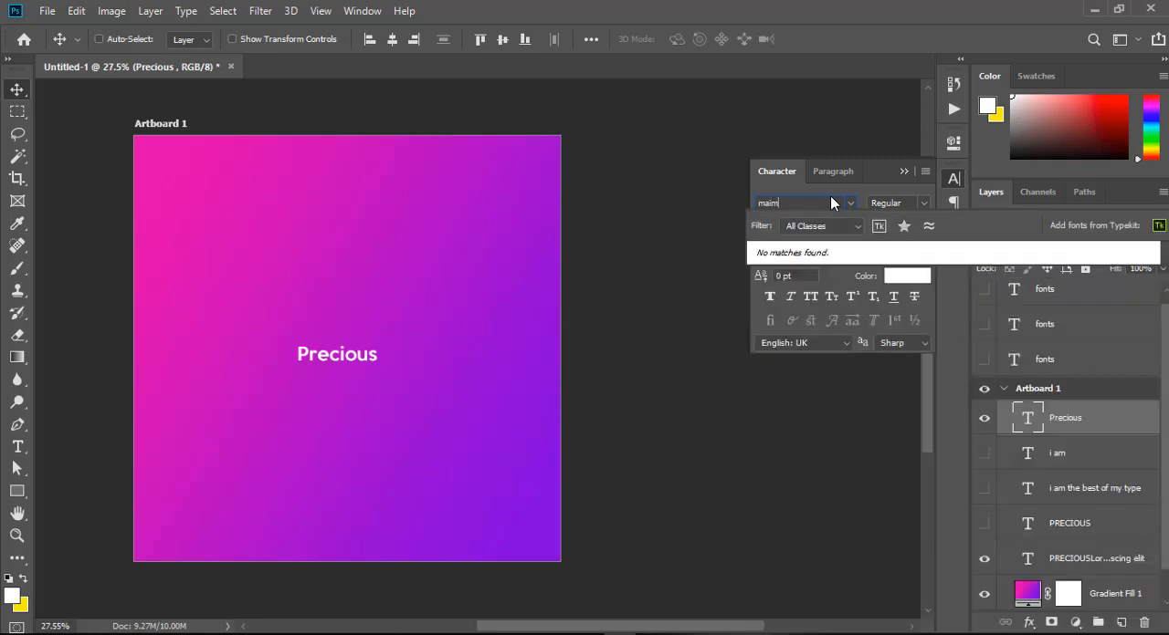
key(BackSpace)
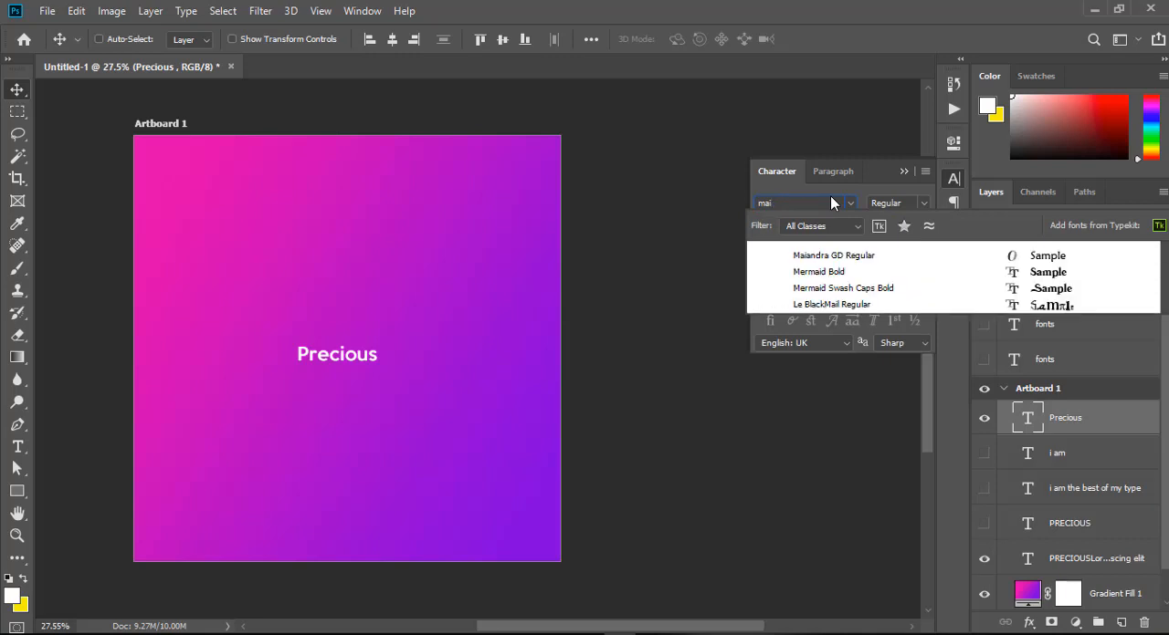
key(BackSpace)
key(BackSpace)
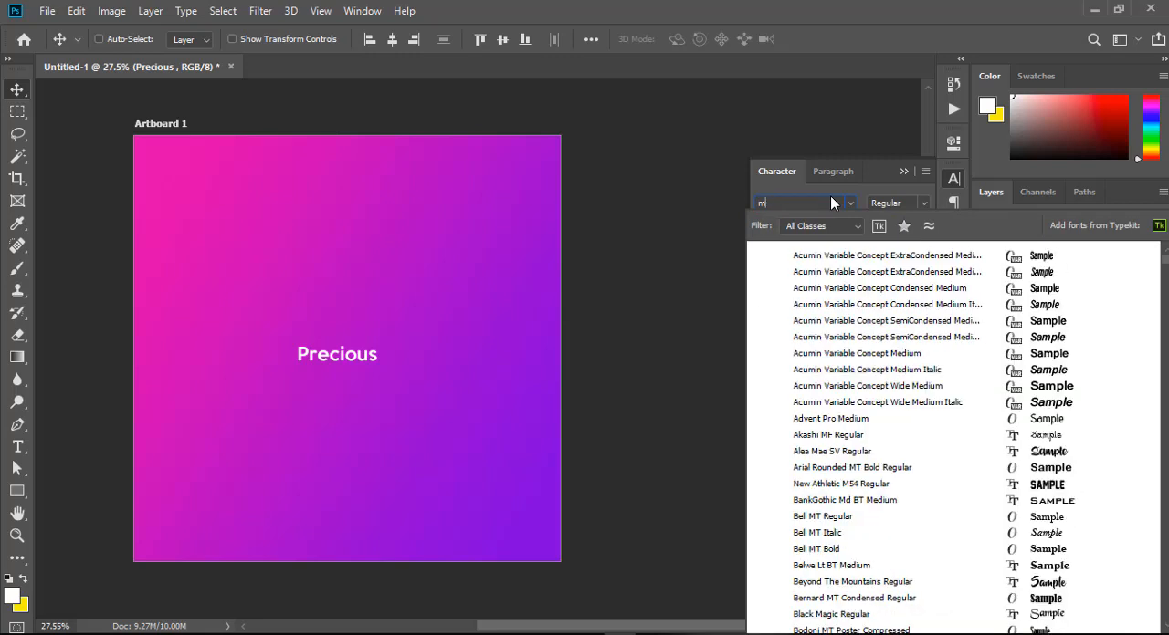
text(iam)
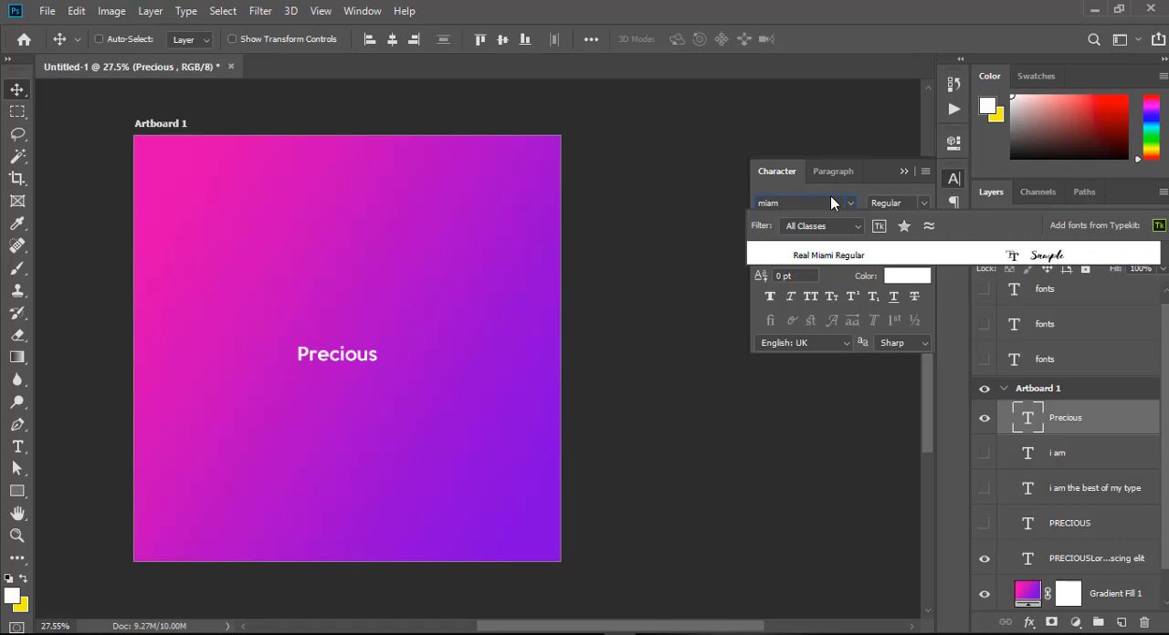
click(862, 256)
click(331, 378)
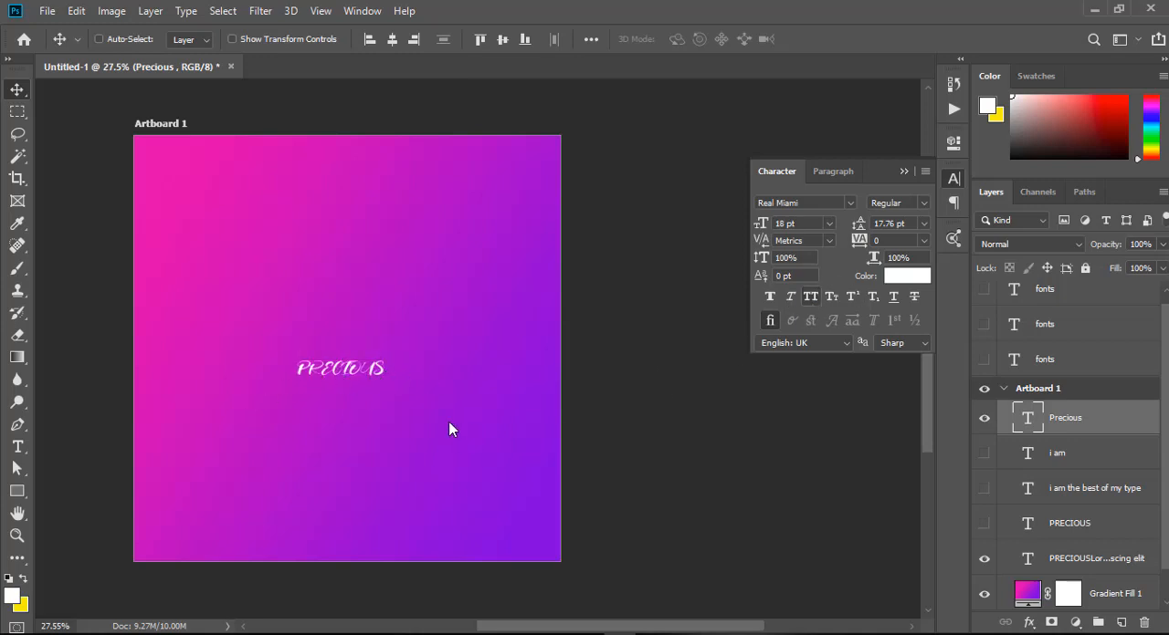
click(811, 297)
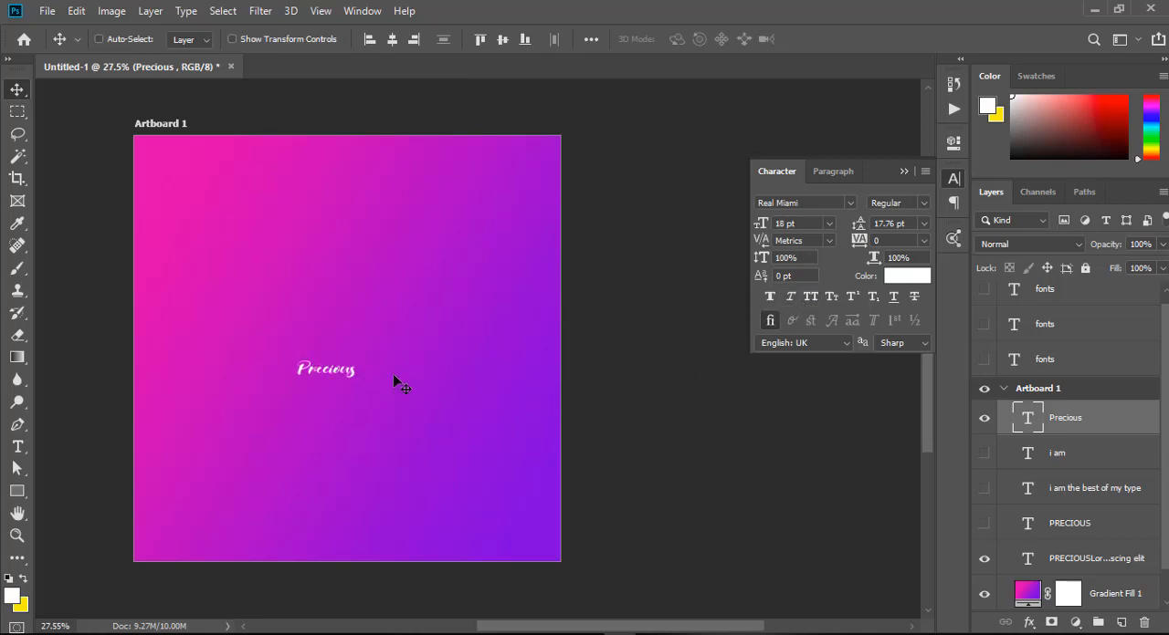
Enlarge the script Precious text to about 416% and centre it on the artboard.
key(ctrl+t)
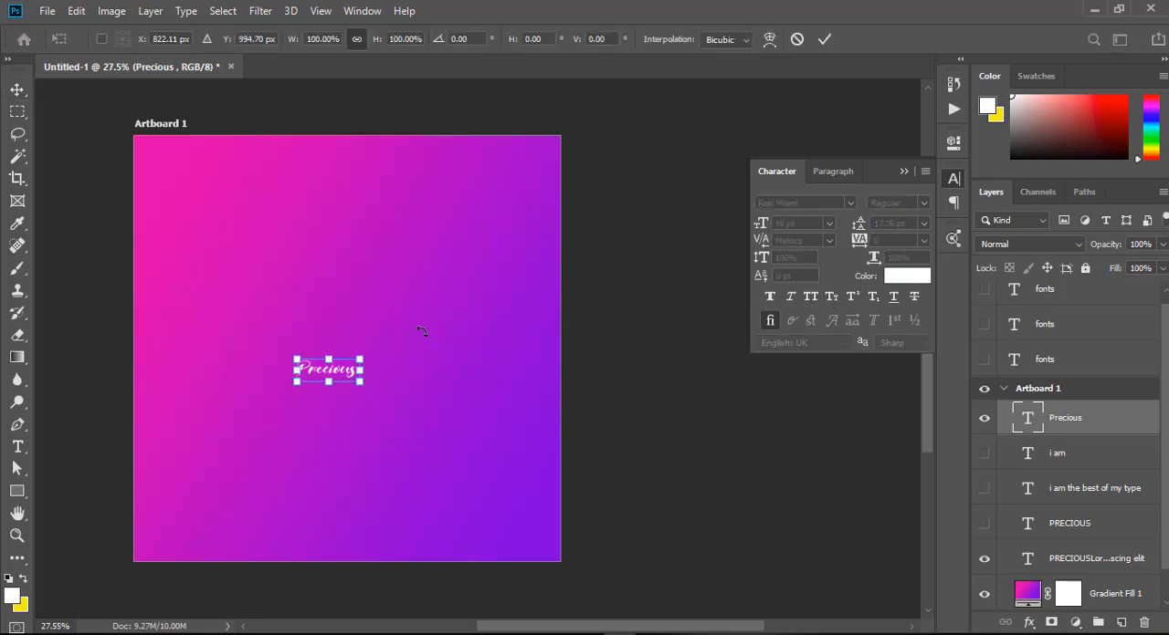
drag(360, 359, 465, 264)
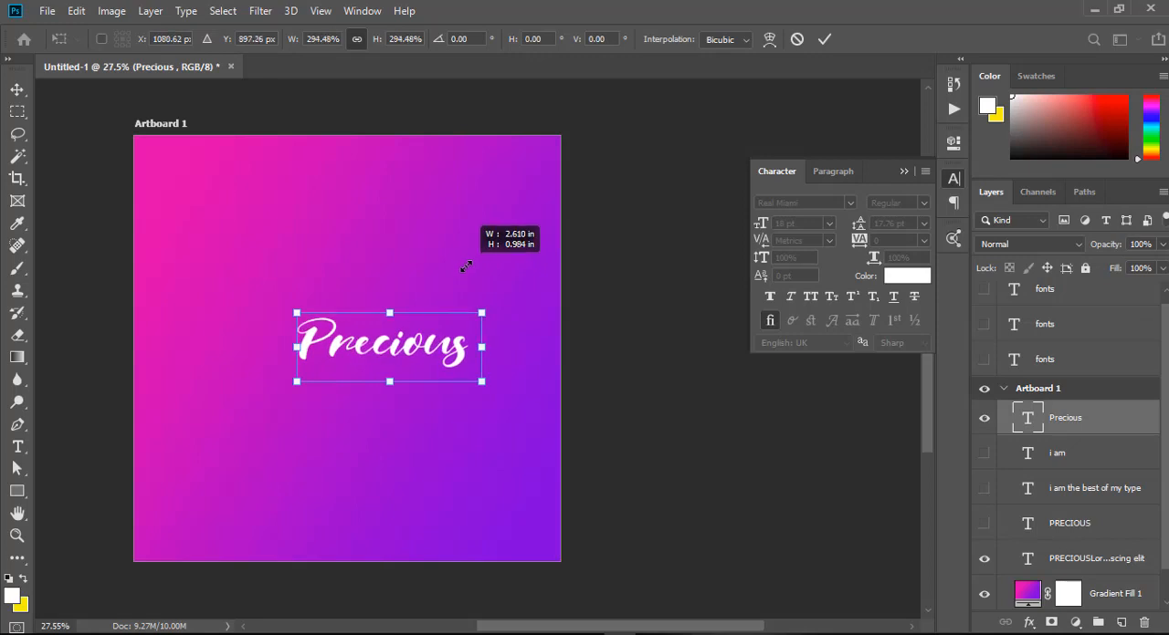
drag(282, 398, 233, 429)
key(Return)
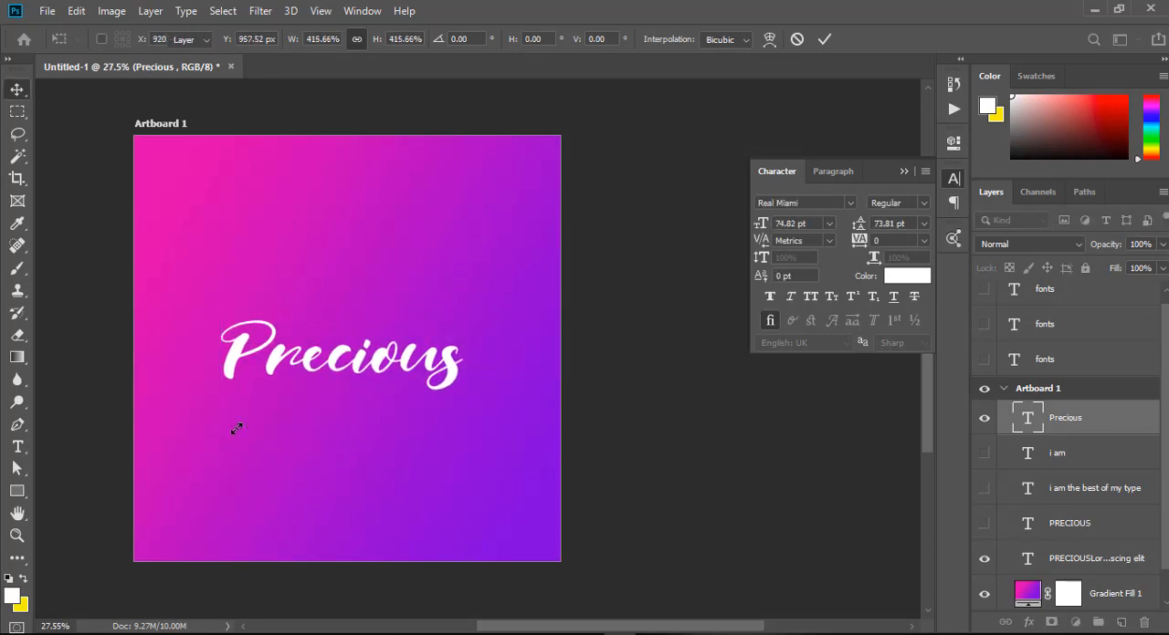
drag(361, 369, 367, 385)
Add an 18 pt Real Miami tagline reading "I am best of my type" and place it just below the script Precious text.
click(20, 447)
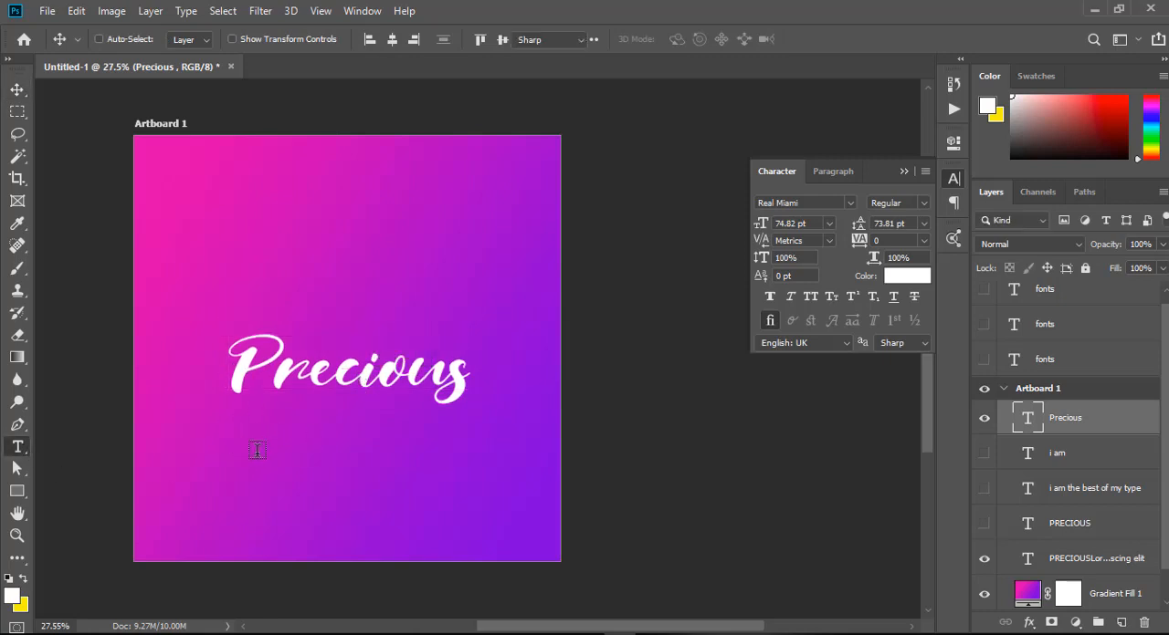
click(256, 449)
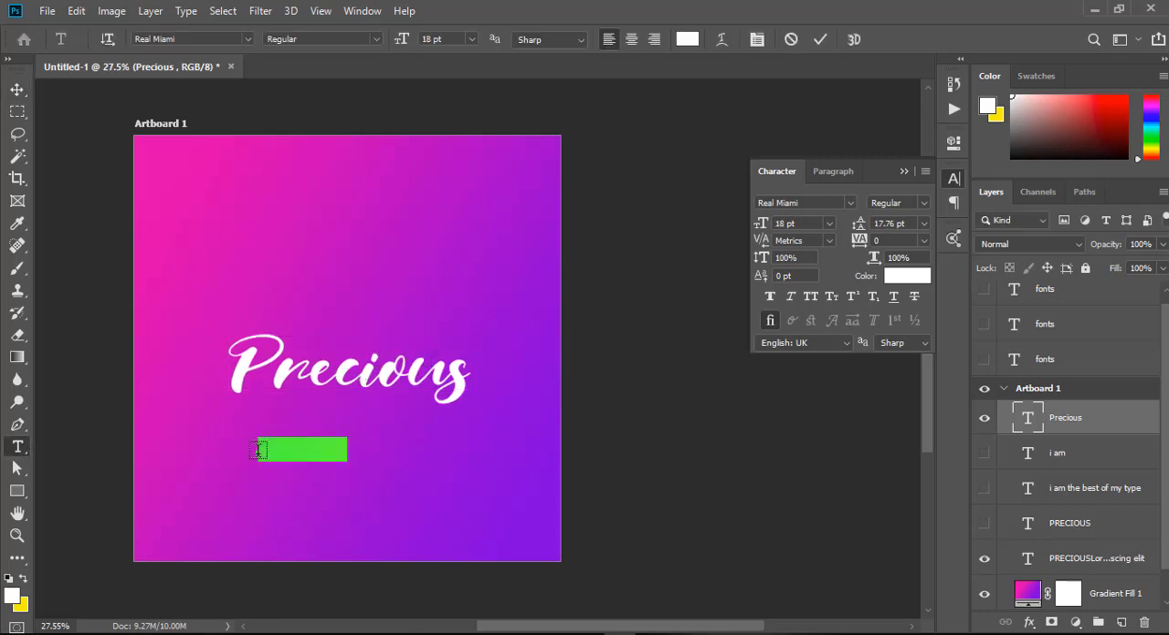
key(BackSpace)
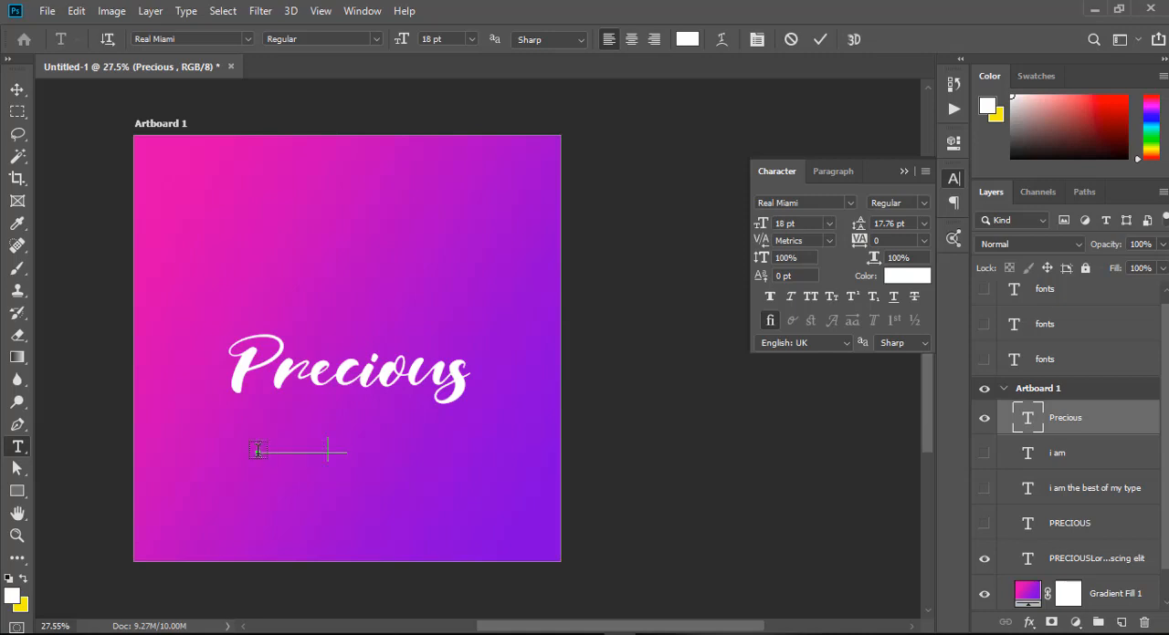
text(I am precious)
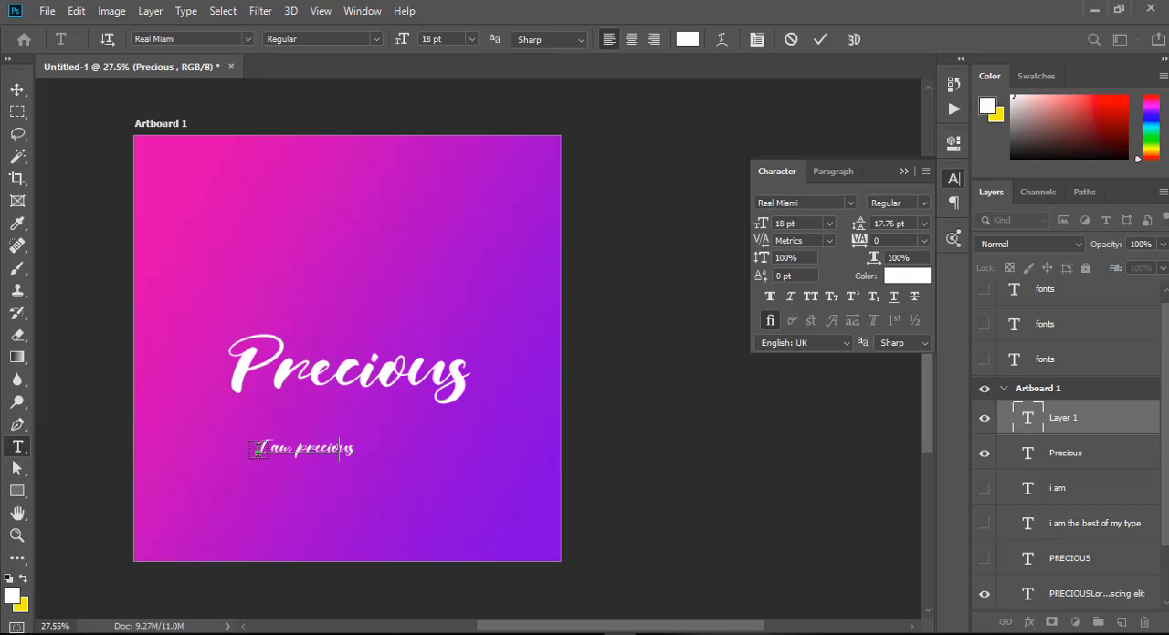
key(BackSpace)
key(BackSpace)
key(BackSpace)
key(BackSpace)
key(BackSpace)
key(BackSpace)
key(BackSpace)
key(BackSpace)
text(best of my type)
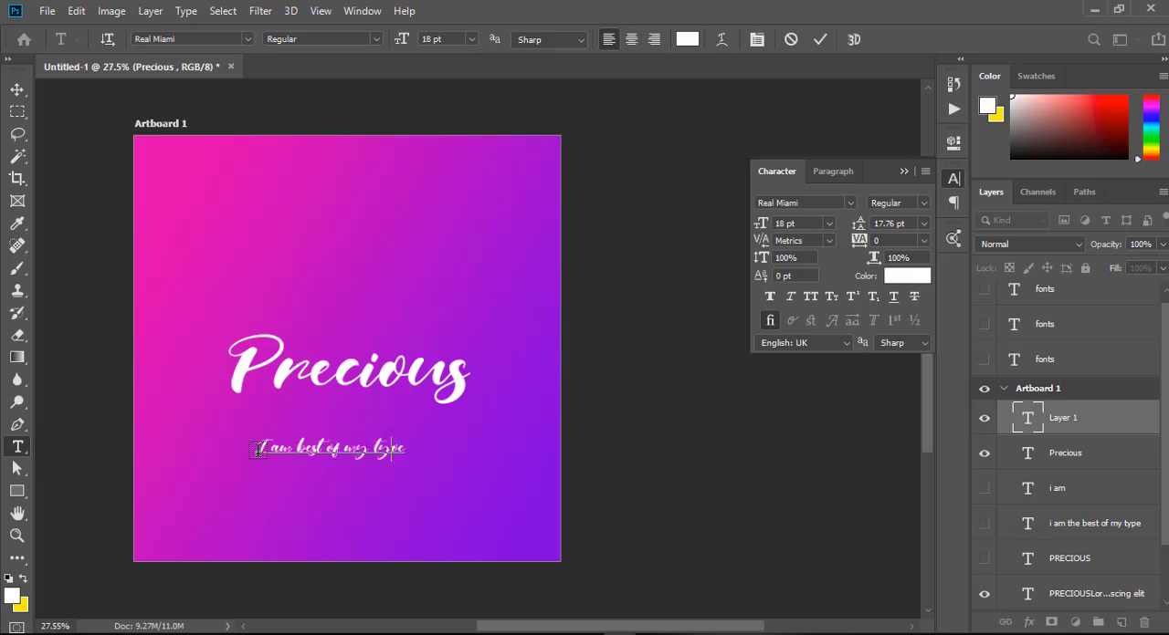
click(15, 90)
drag(356, 455, 369, 403)
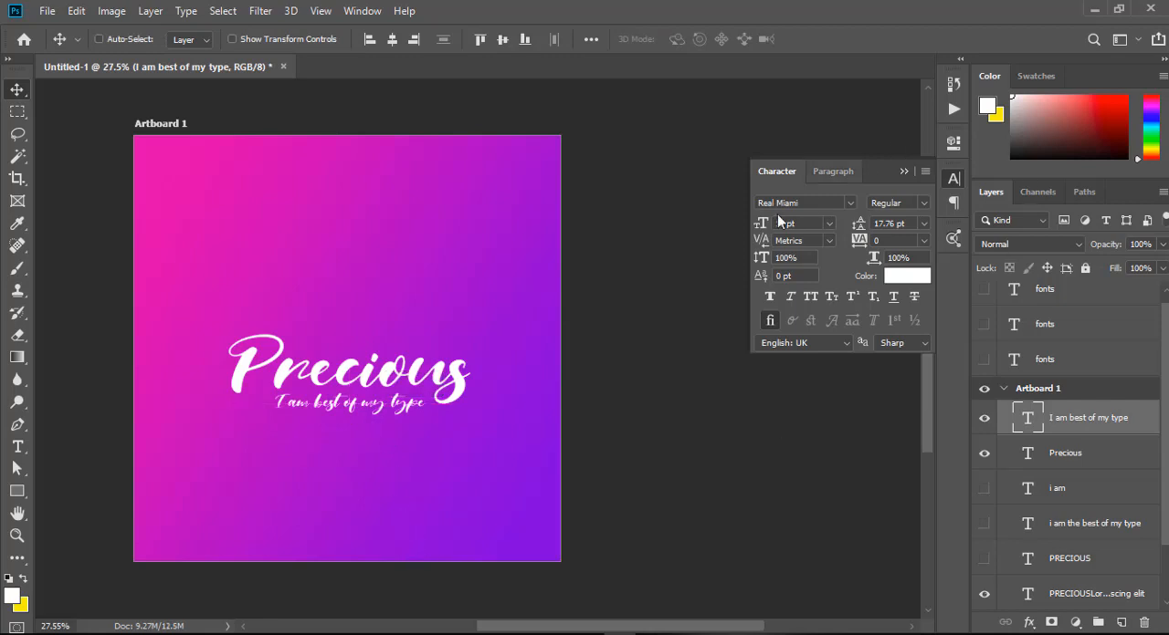
Change the tagline to the Keep Calm Regular font in all caps and move it lower, centred beneath Precious.
click(802, 202)
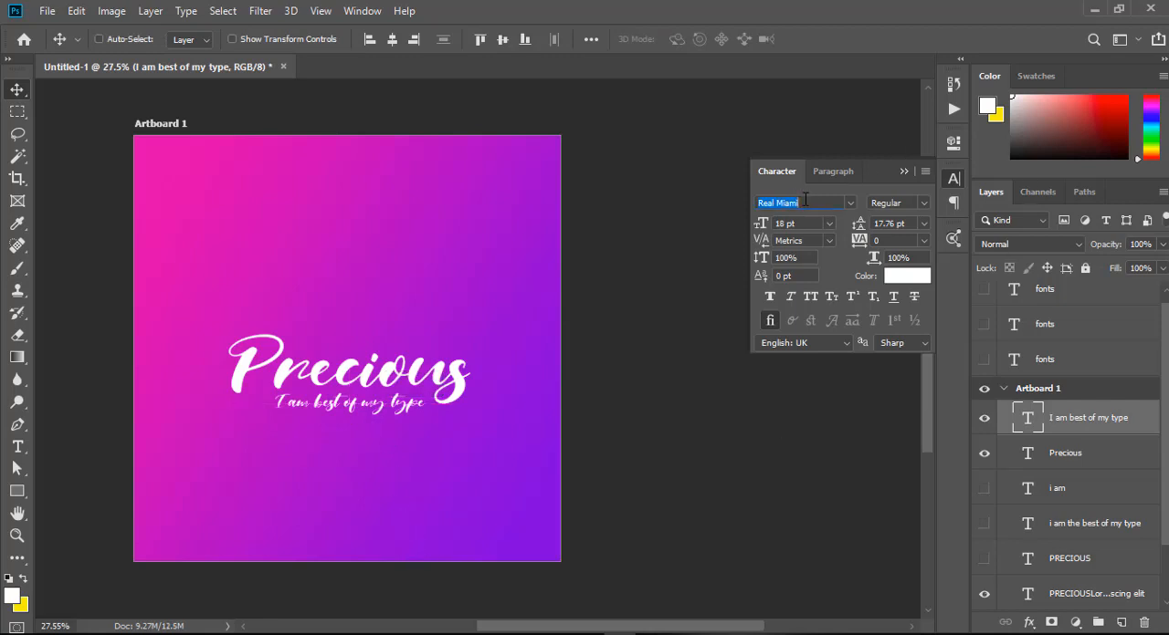
text(san)
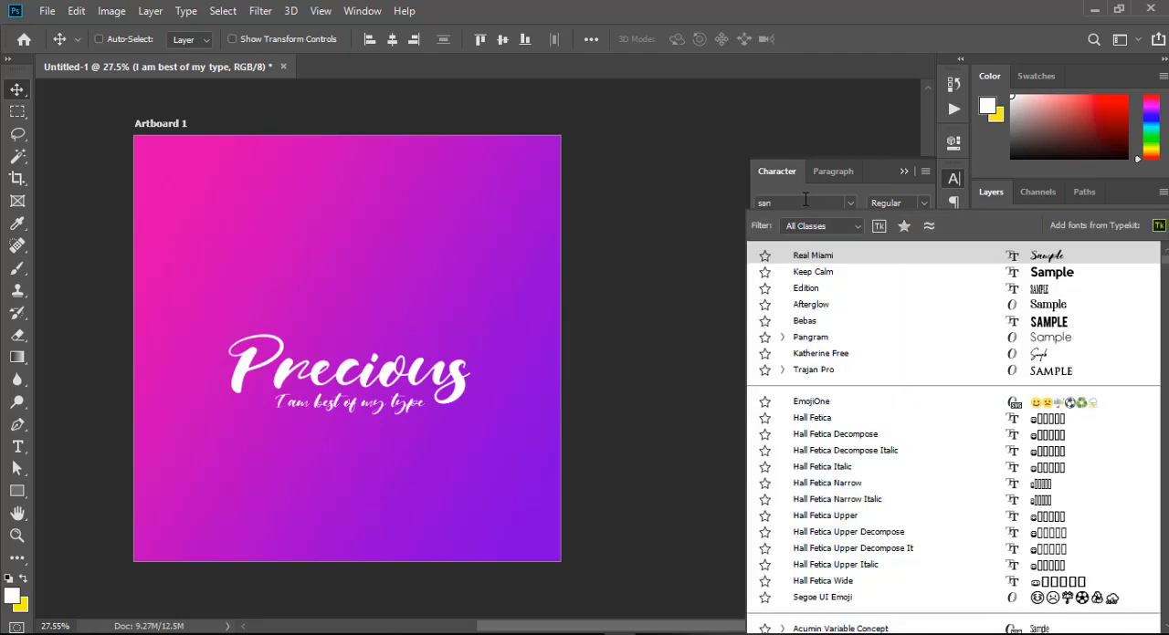
key(BackSpace)
key(BackSpace)
key(BackSpace)
text(eep calm)
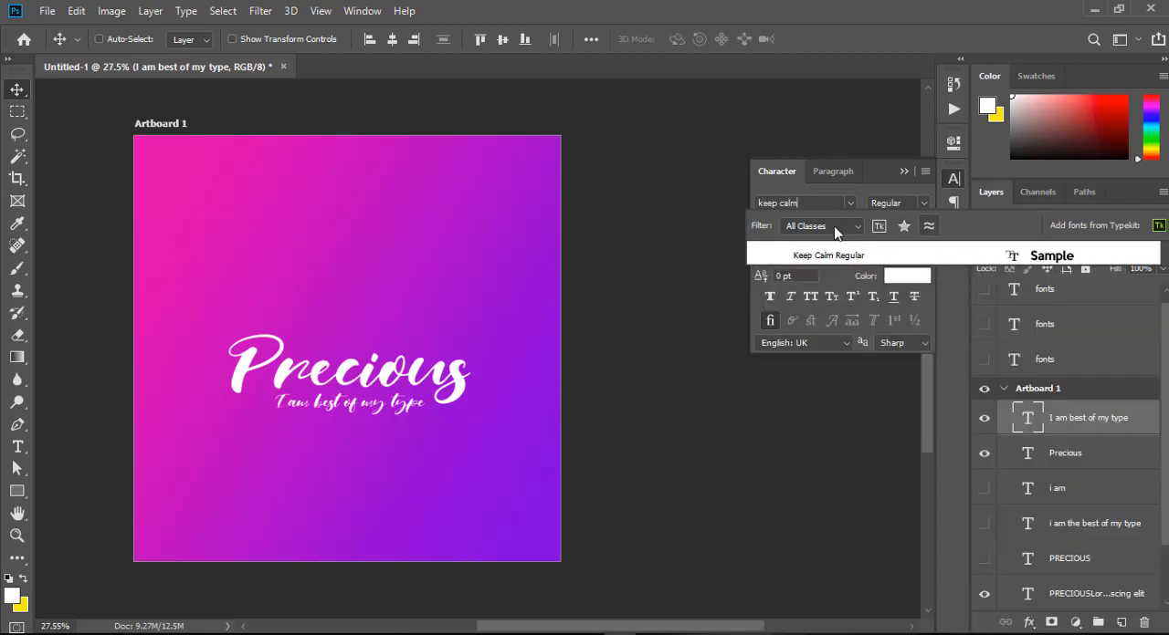
click(828, 256)
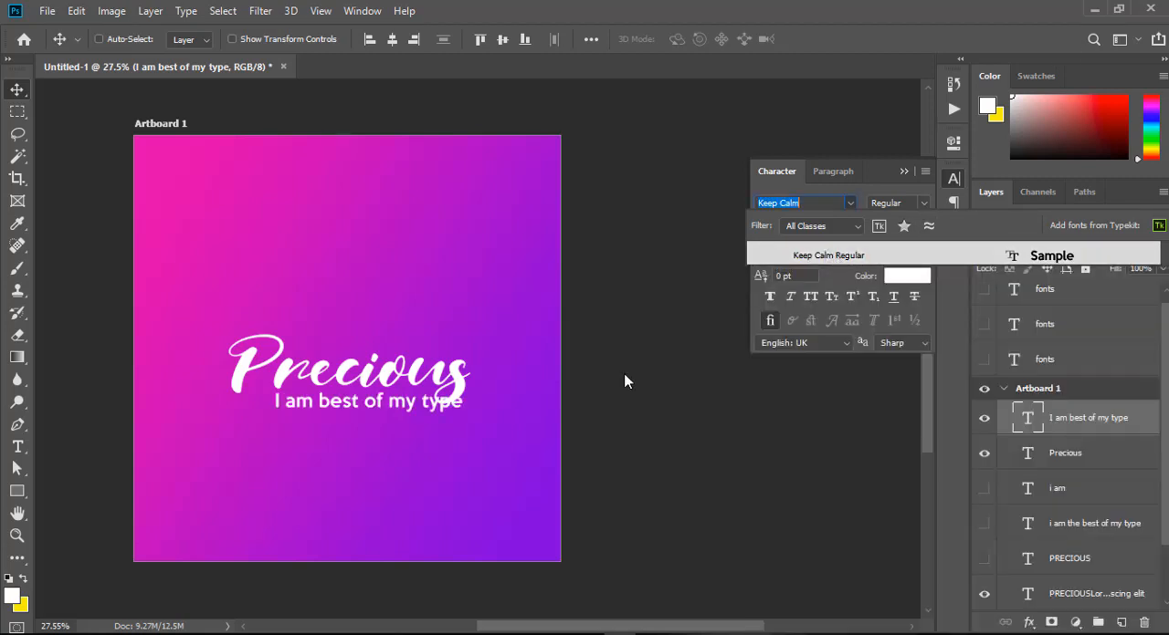
click(810, 297)
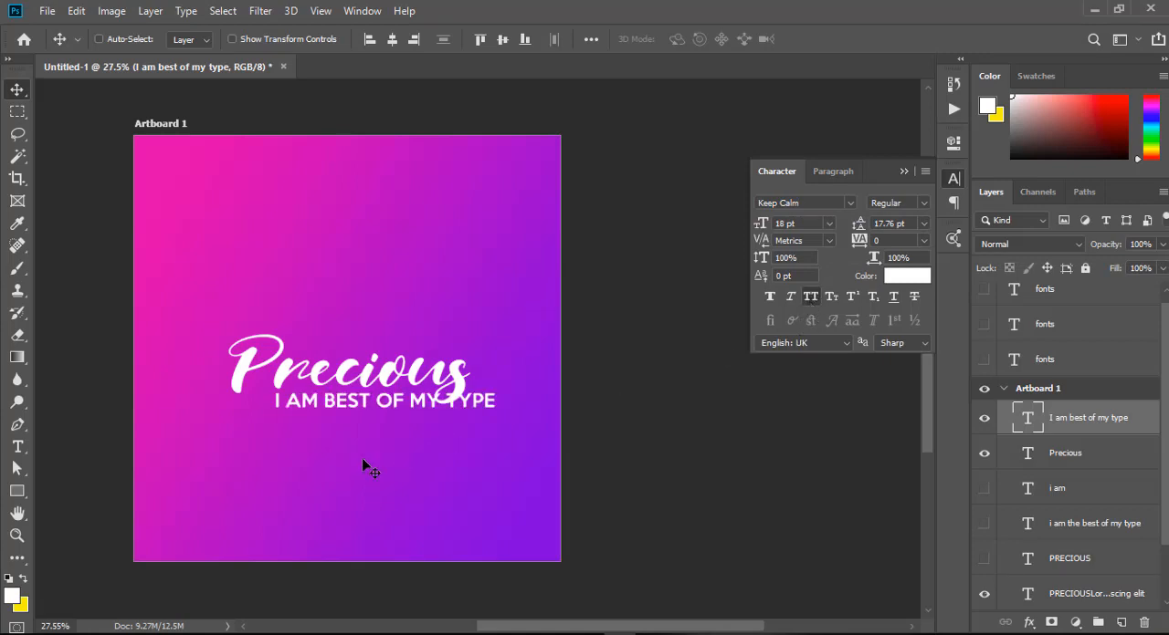
drag(385, 408, 351, 431)
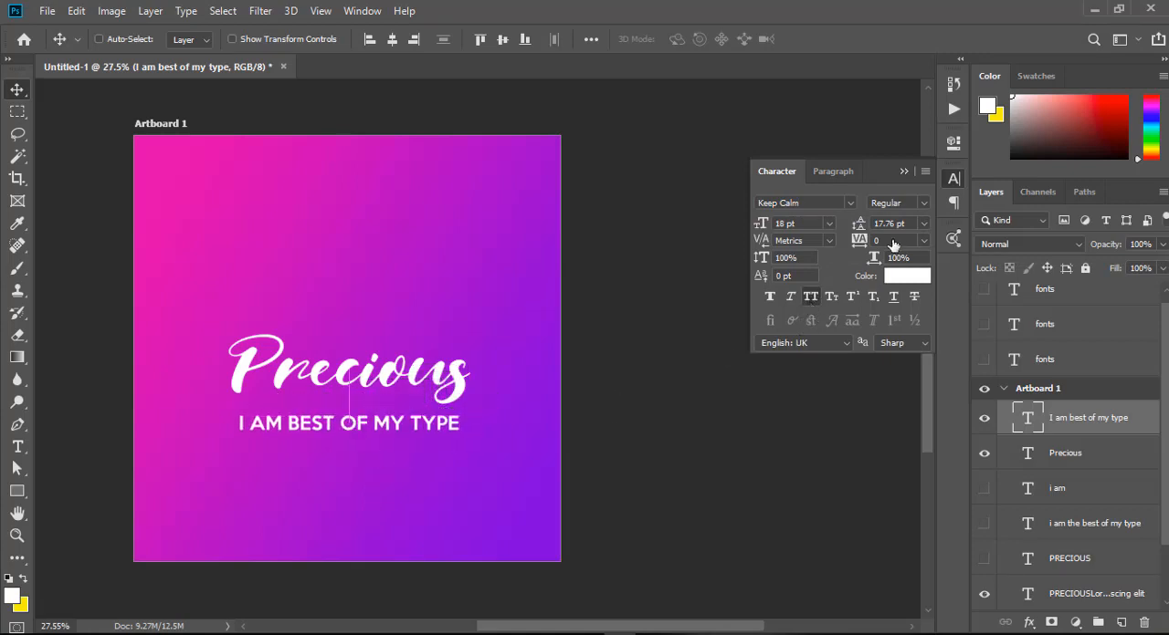
Turn off all caps for the tagline and shrink it to about 11.28 pt, close beneath Precious.
click(810, 296)
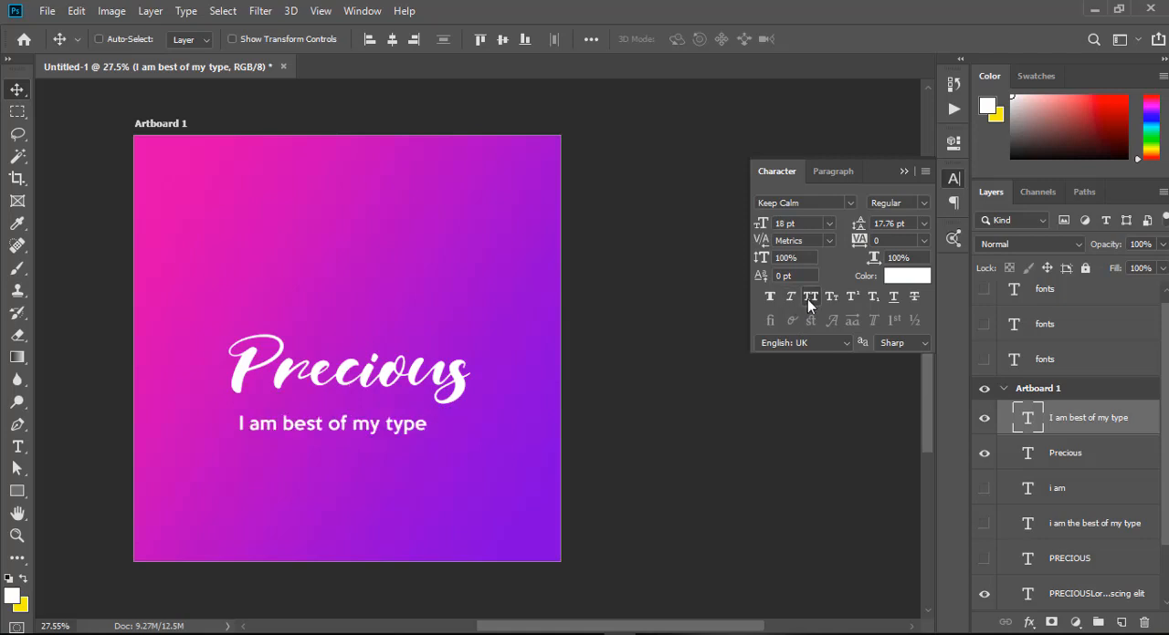
key(ctrl)
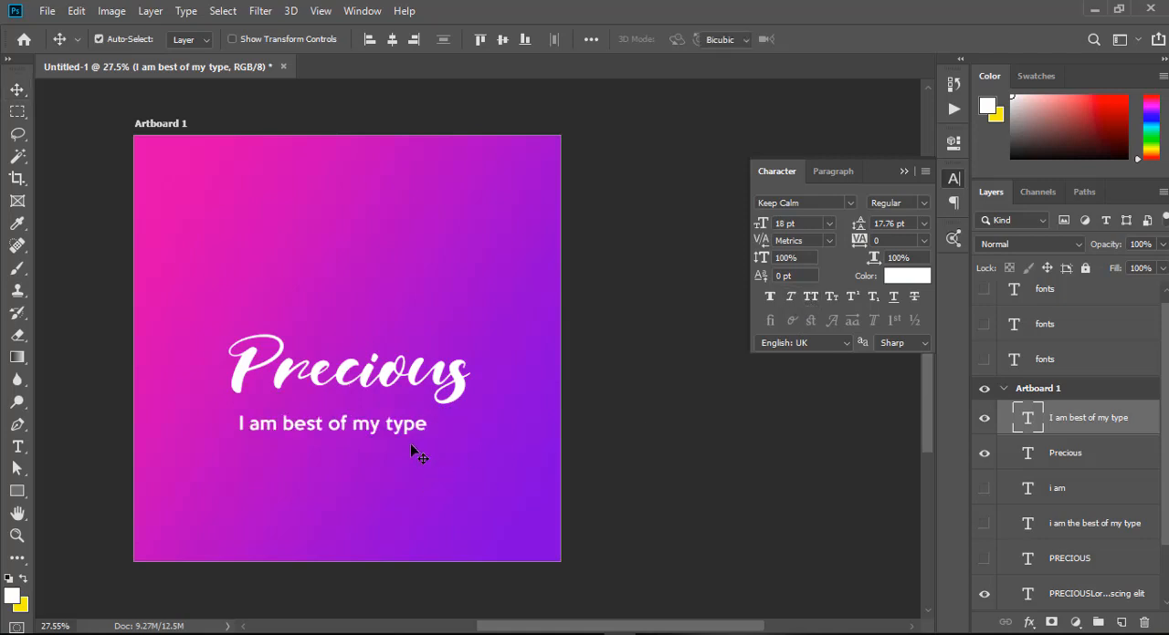
key(ctrl+t)
drag(426, 438, 327, 417)
key(Return)
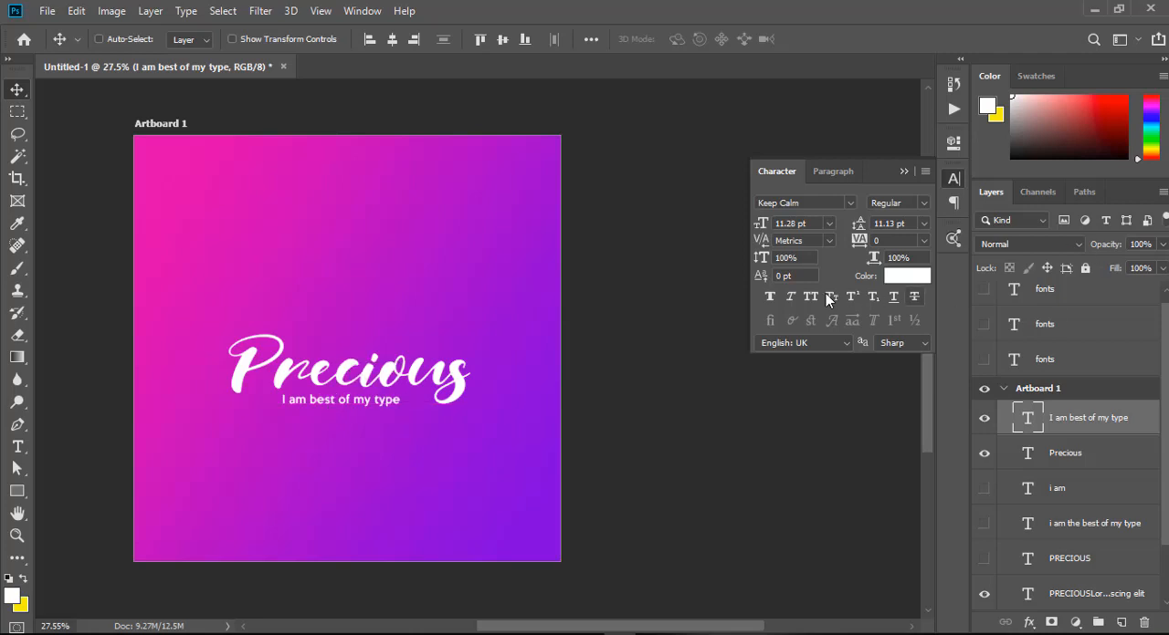
Set the tagline in all caps and shrink it to about 9.52 pt, centred slightly lower beneath Precious.
click(810, 296)
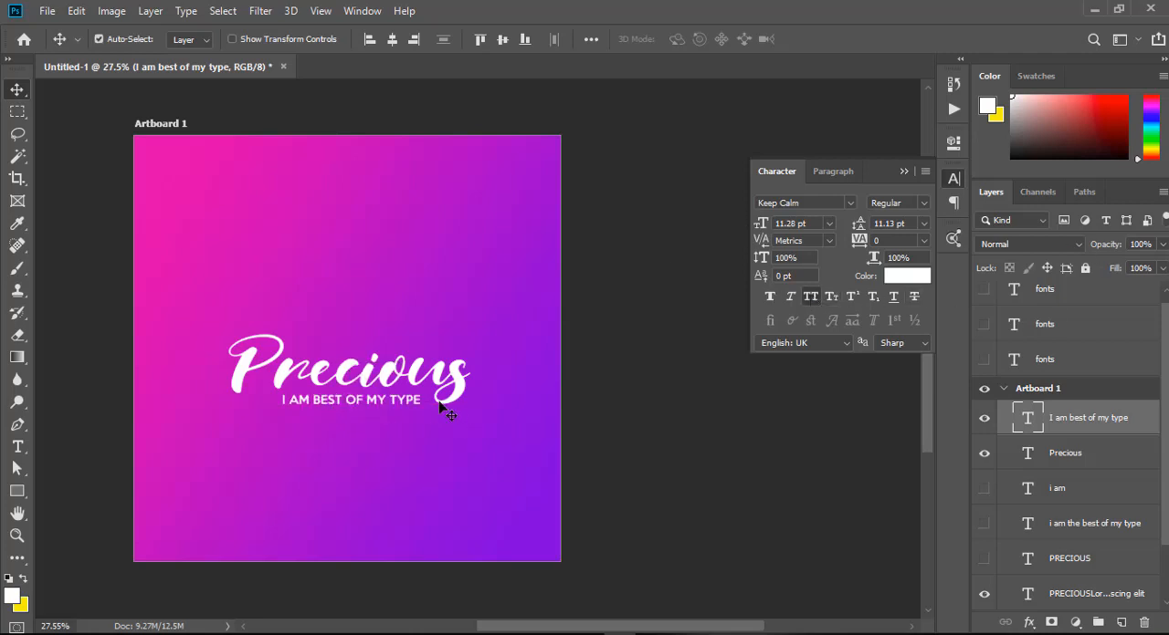
key(ctrl+t)
drag(417, 412, 377, 418)
key(Return)
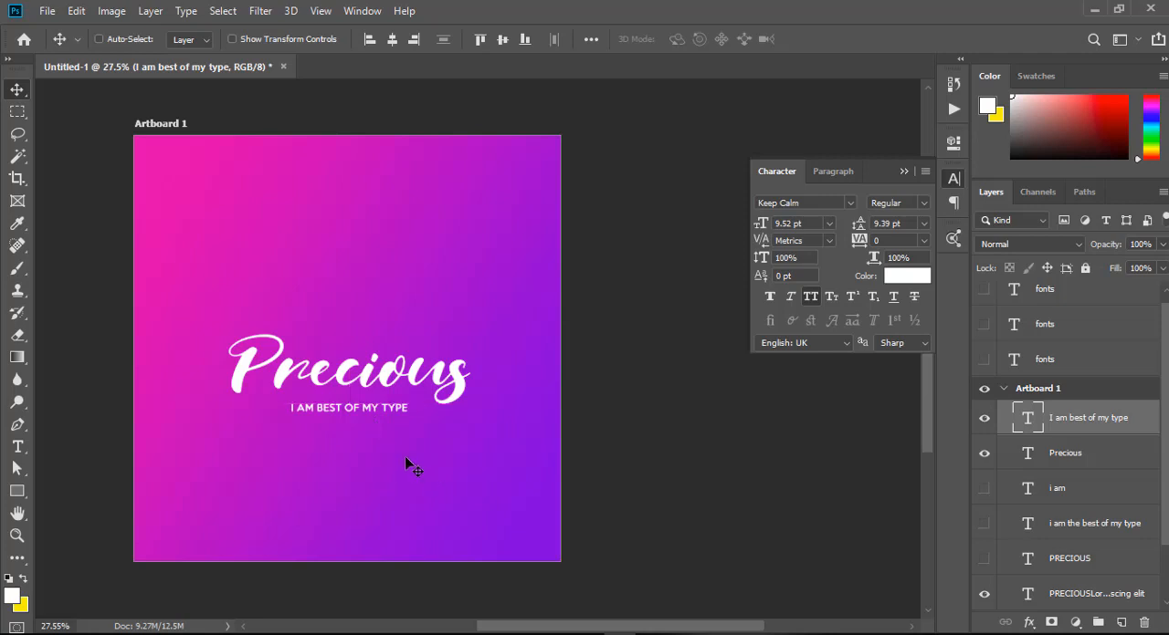
Replace the script Precious text with "Welcome".
scroll(418, 385, down, 2)
scroll(418, 387, up, 1)
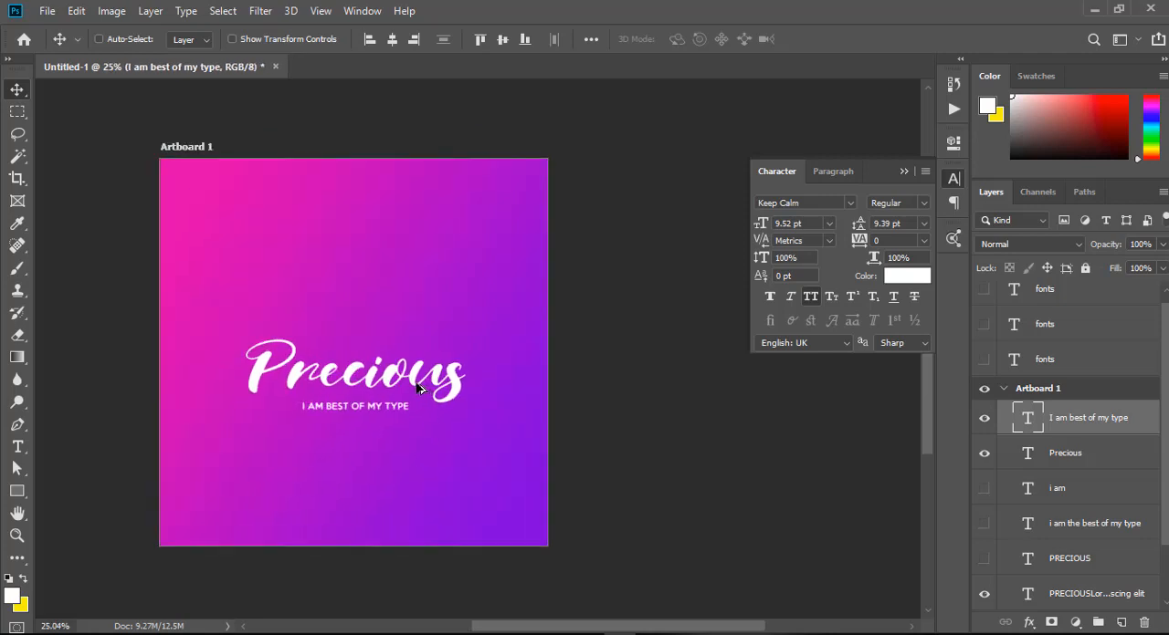
click(18, 446)
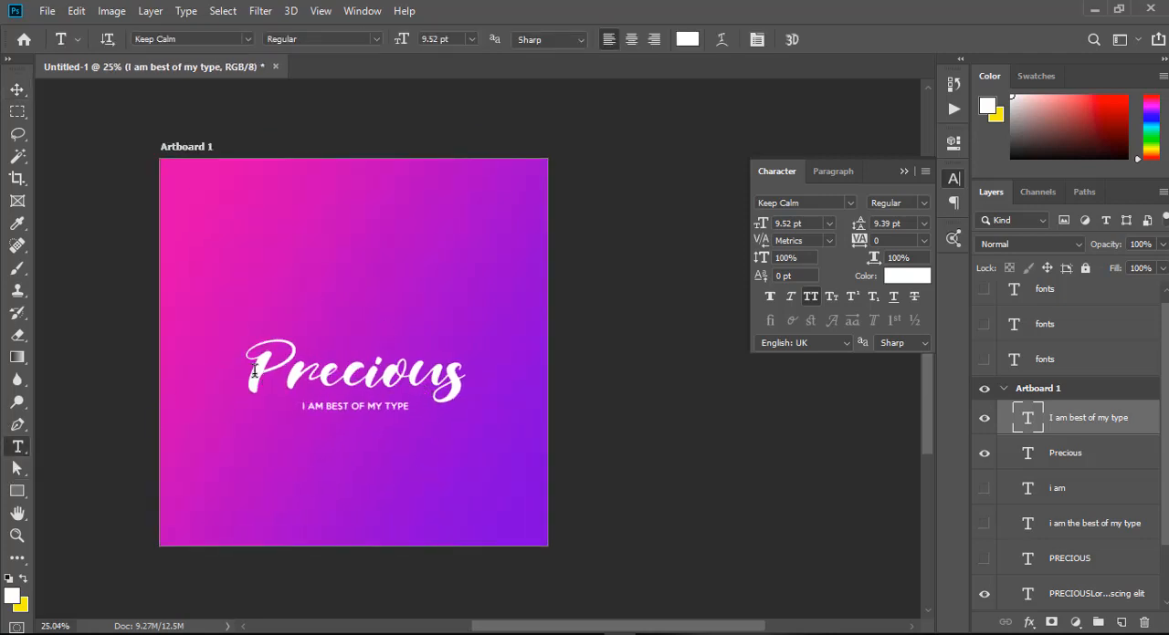
click(458, 372)
key(ctrl+a)
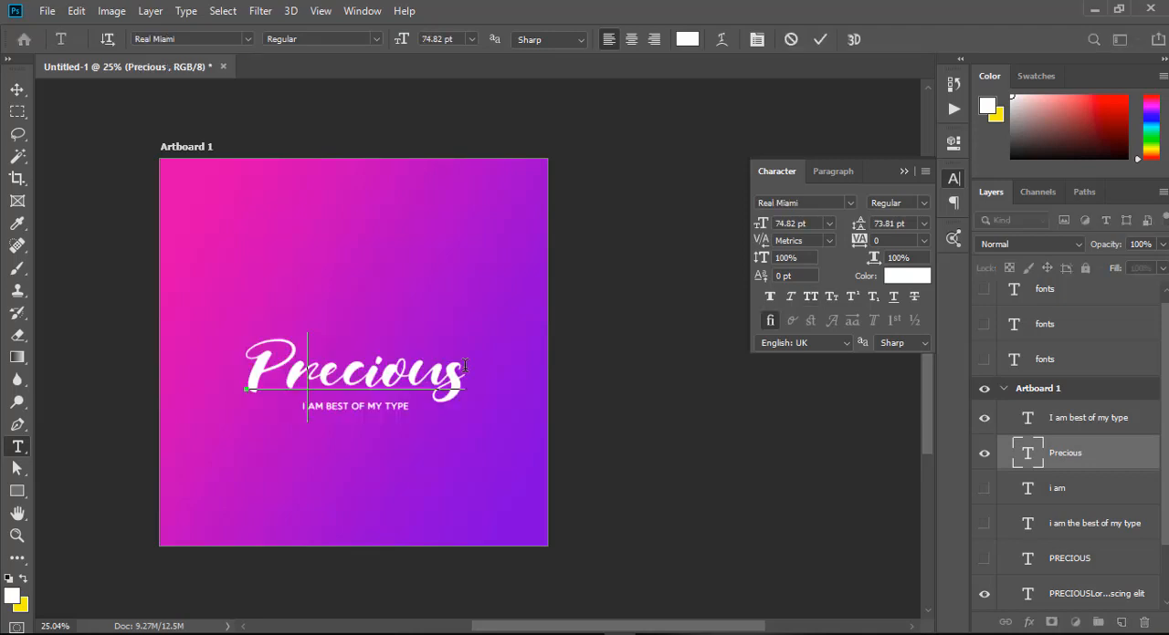
text(El)
key(Left)
key(Left)
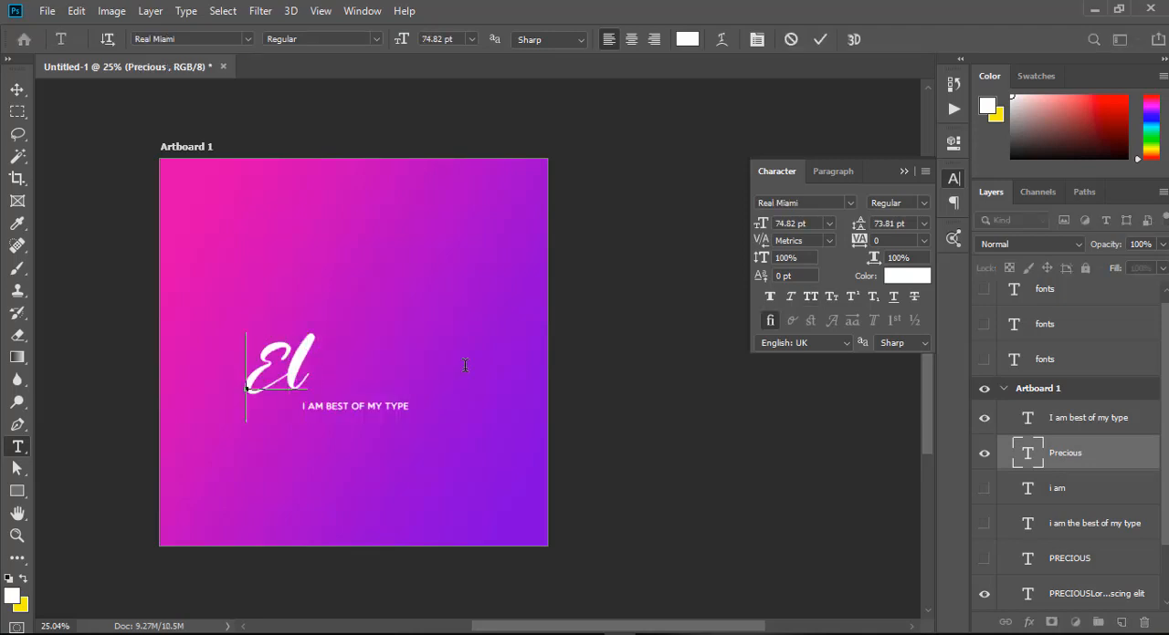
text(Welcome)
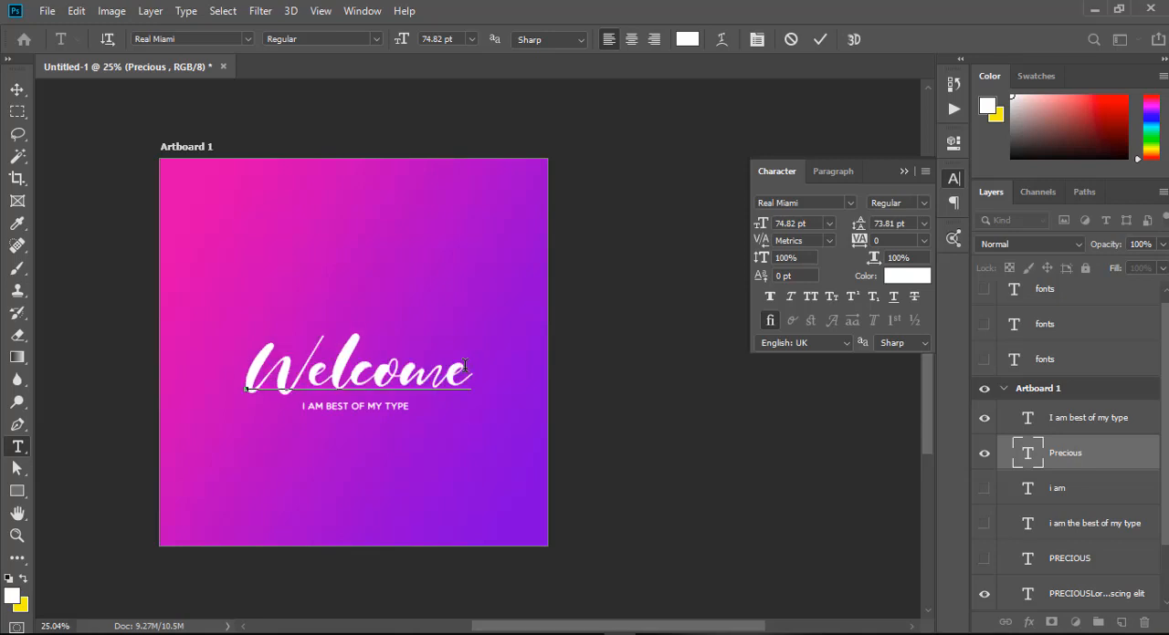
click(17, 91)
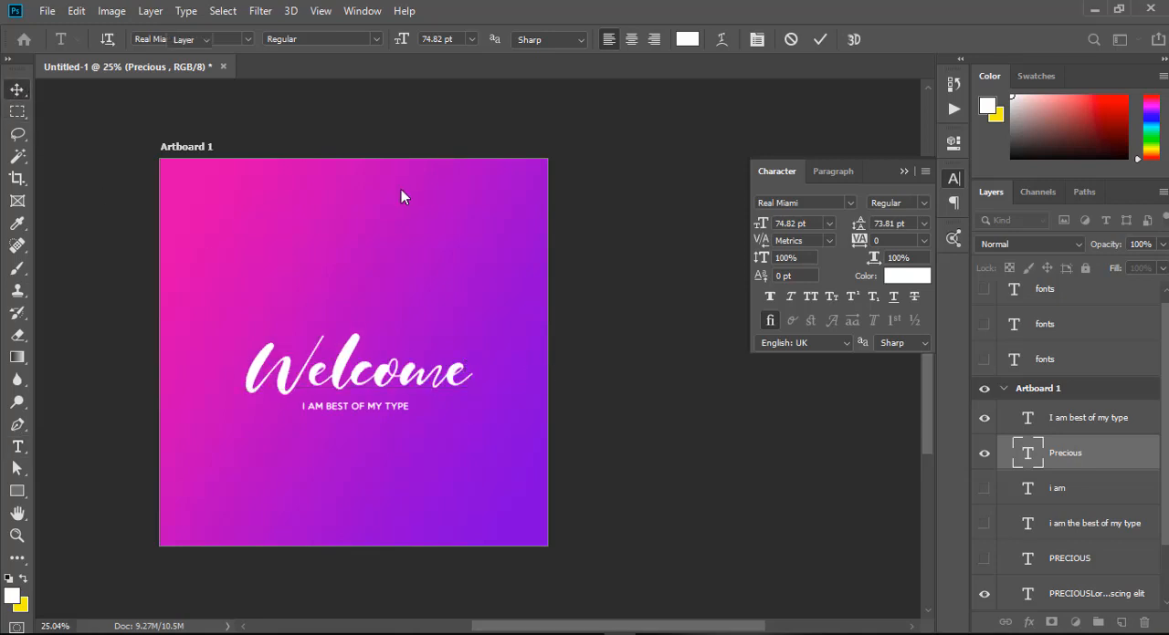
Shrink the tagline to about 8.44 pt with tracking of 720 and centre it beneath Welcome.
right_click(365, 407)
click(406, 432)
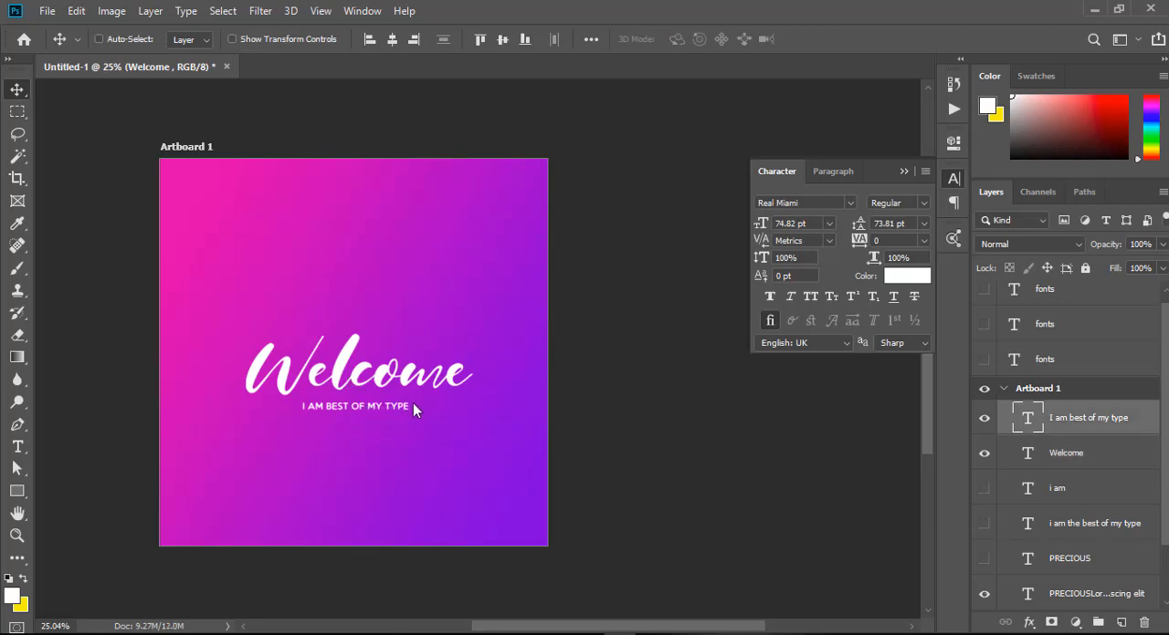
key(ctrl+t)
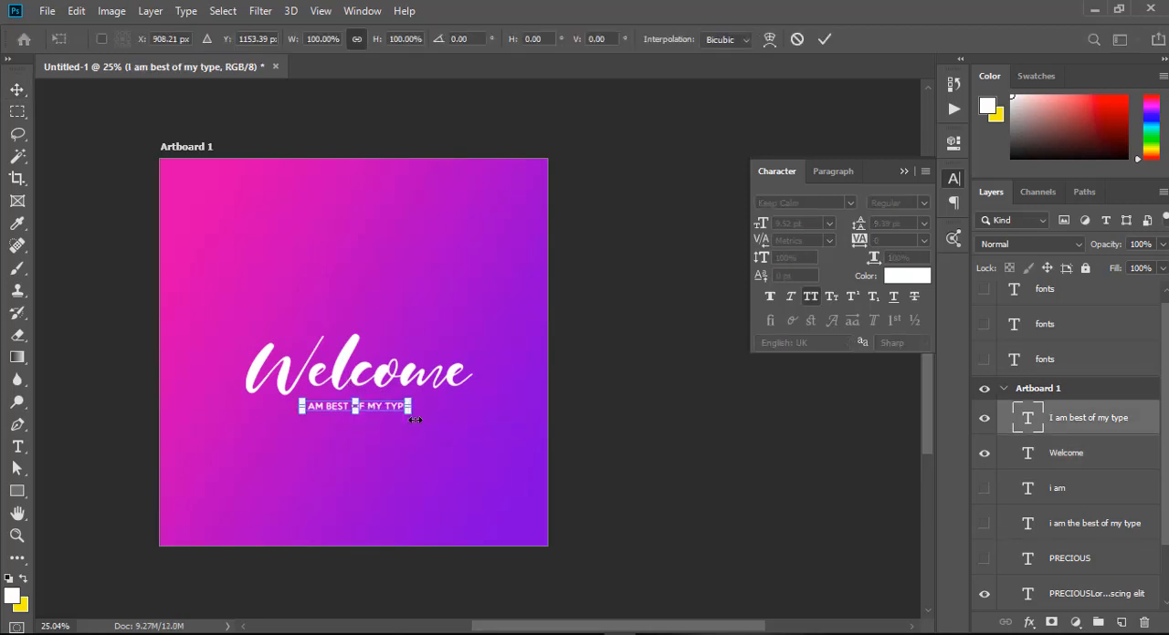
drag(409, 414, 399, 413)
key(Return)
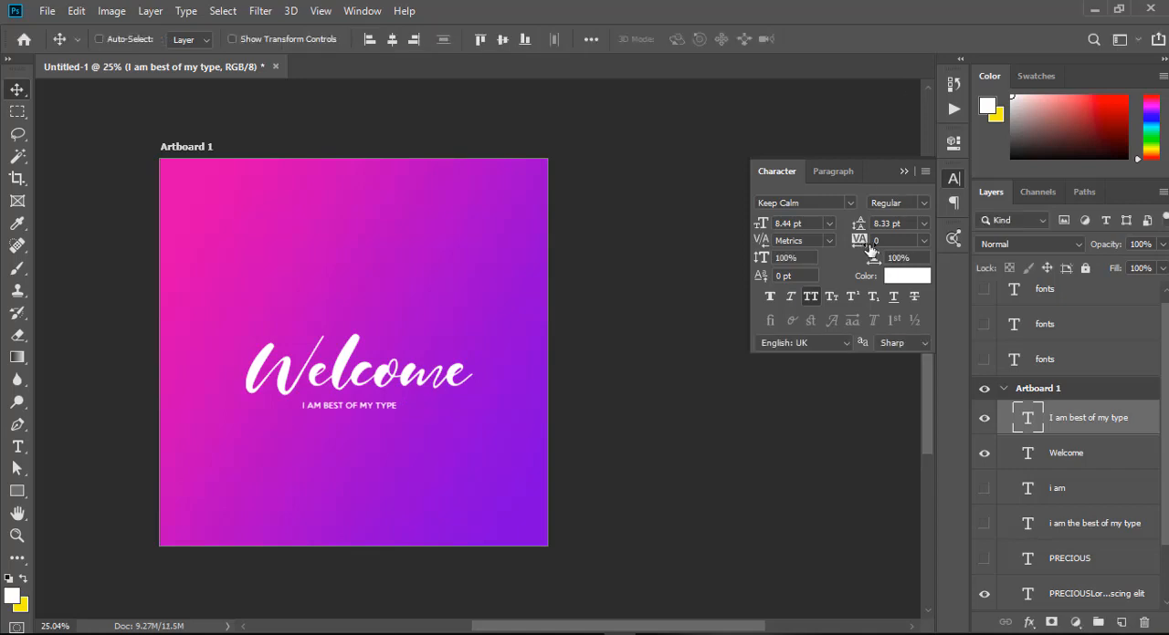
drag(869, 248, 891, 248)
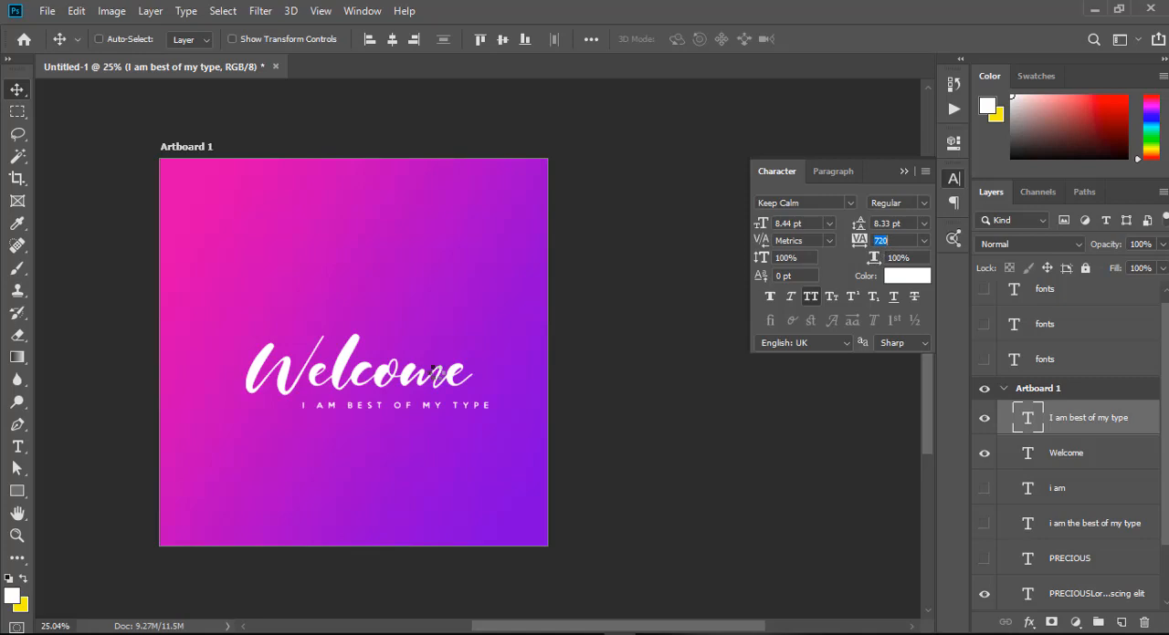
drag(469, 412, 365, 409)
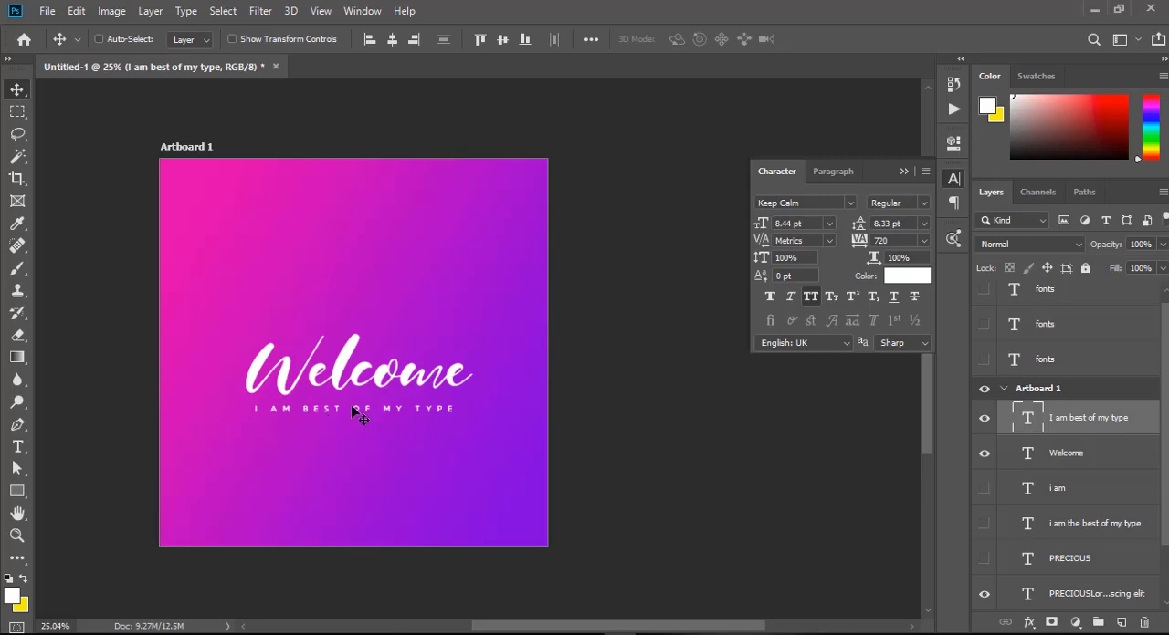
Change the Welcome text to the Keep Calm Regular font and centre it above the tagline.
click(18, 447)
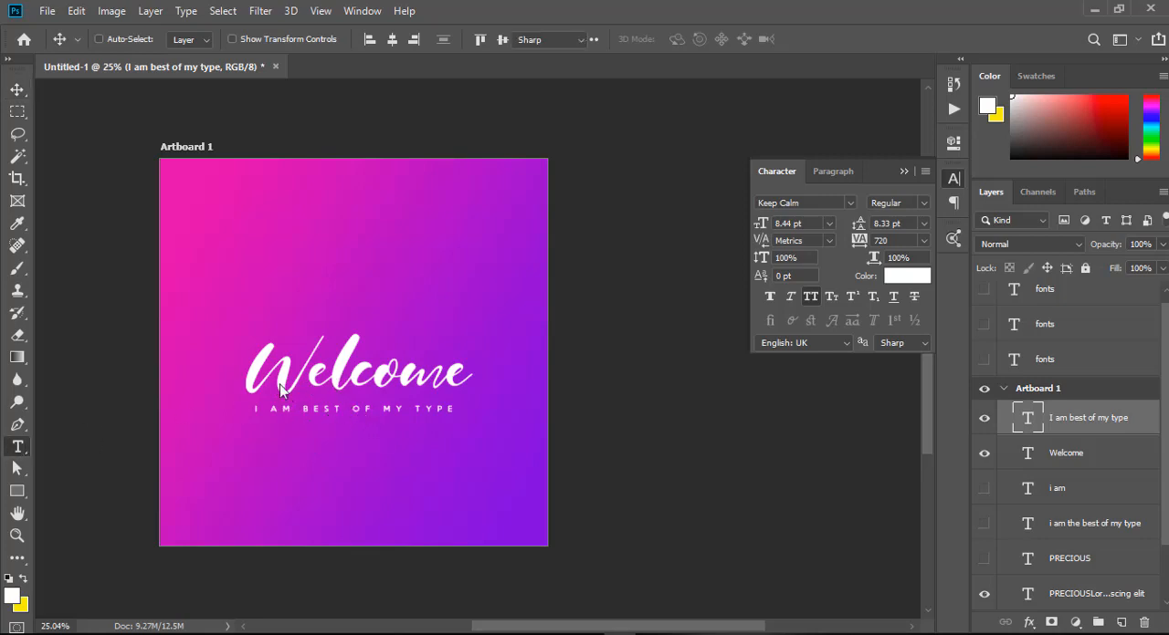
drag(253, 372, 451, 374)
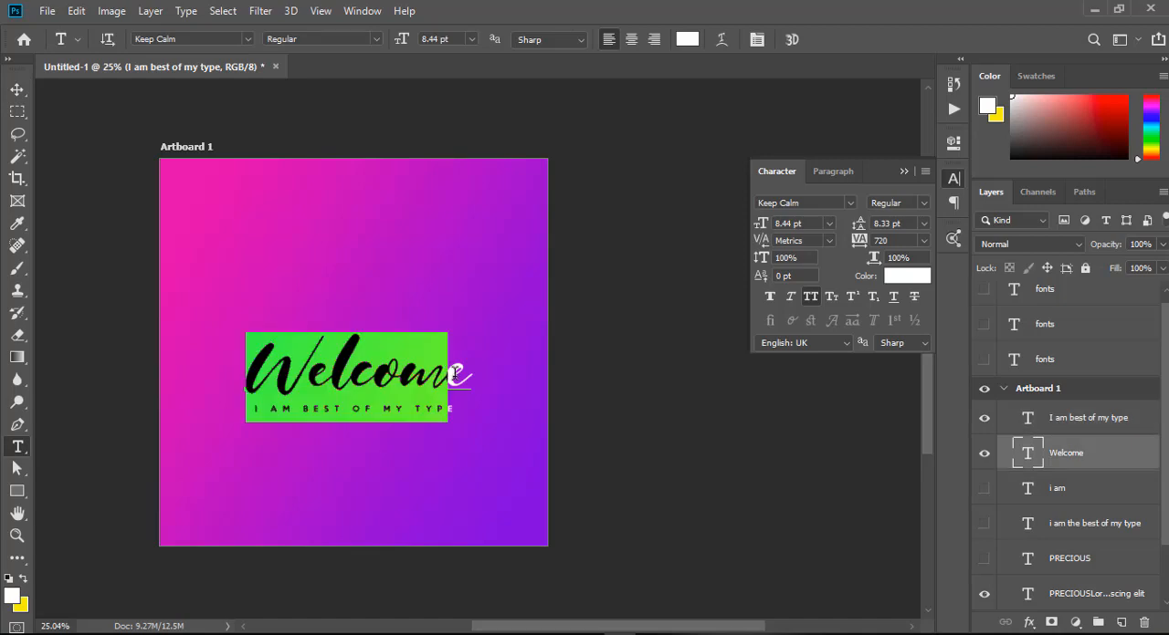
click(18, 90)
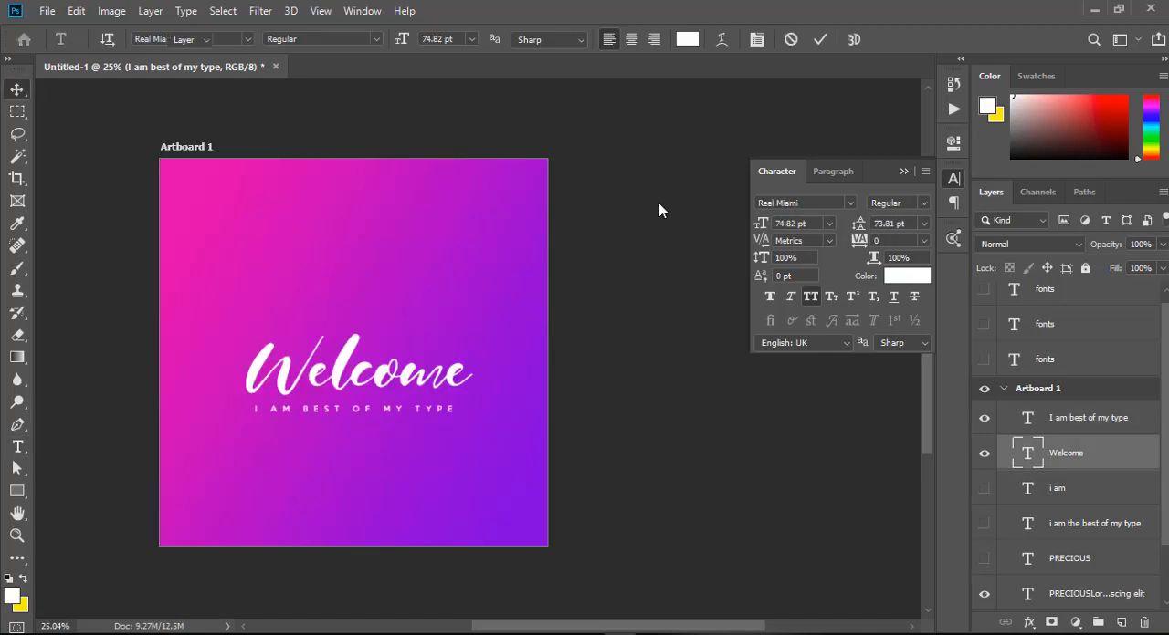
click(826, 203)
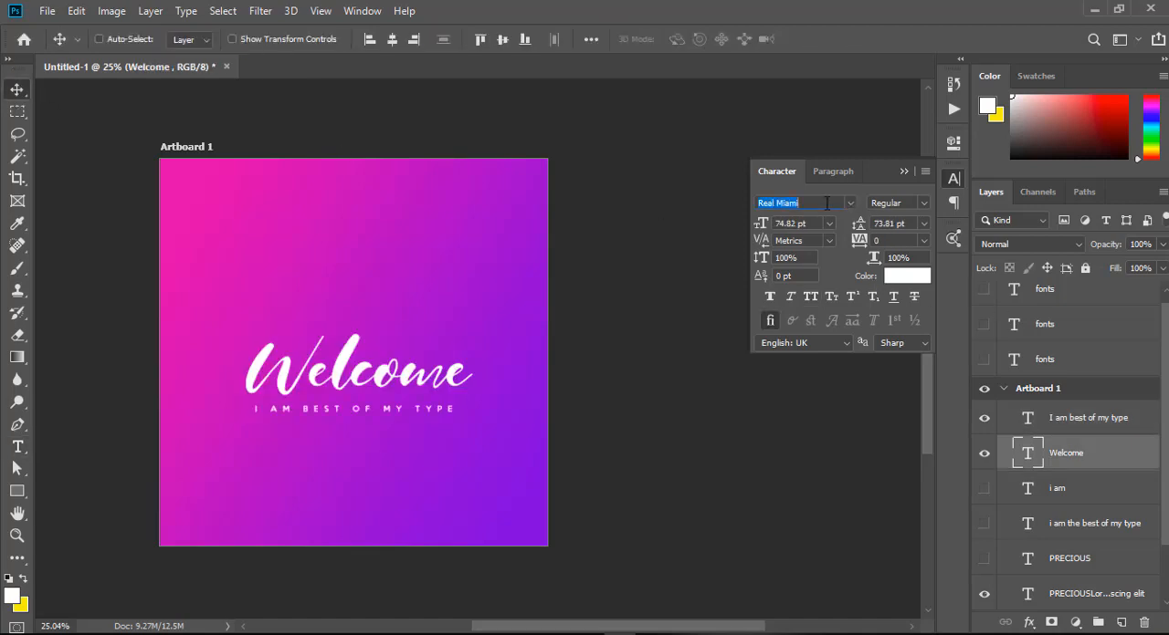
text(keec)
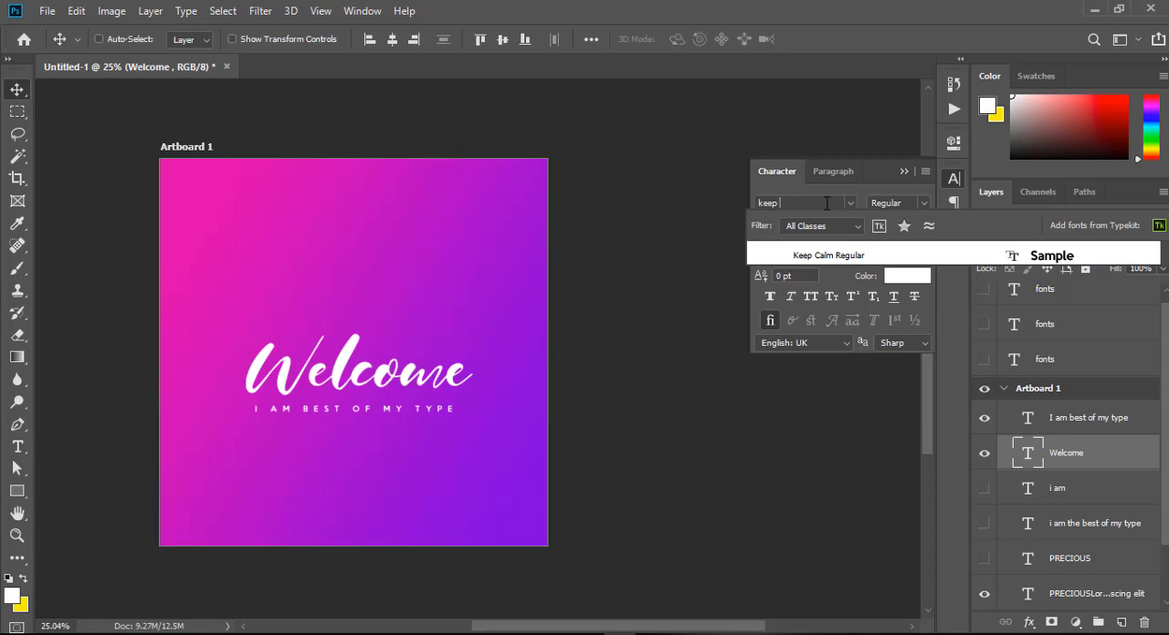
click(840, 254)
click(416, 367)
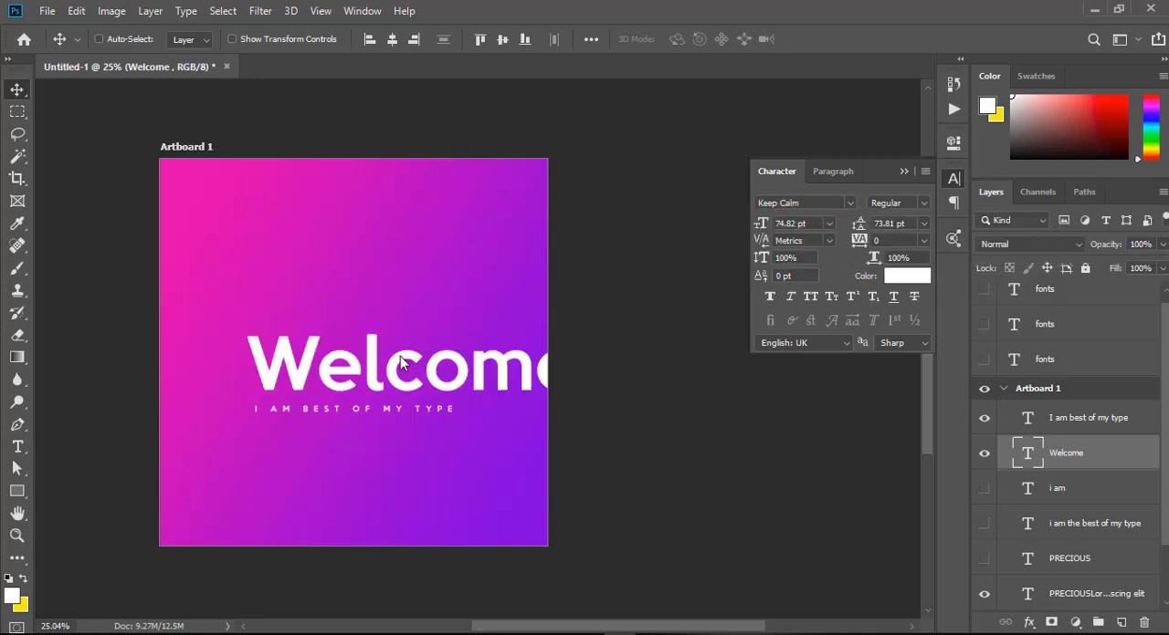
drag(373, 368, 317, 368)
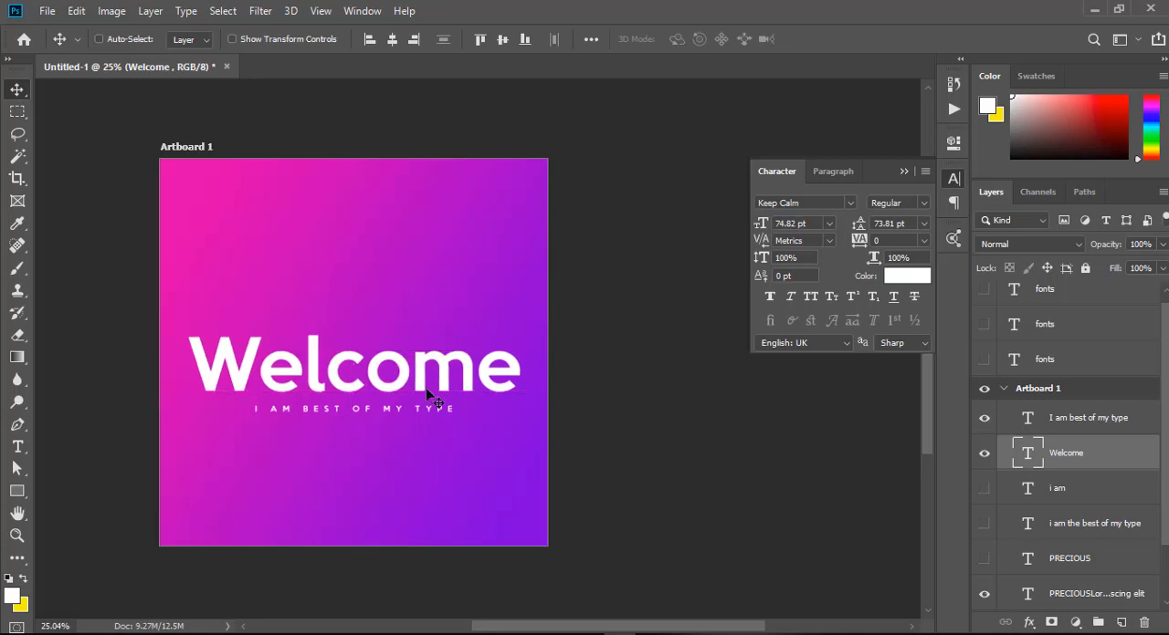
Scale the Welcome text down to about 55.77 pt and centre it above the tagline.
key(ctrl+t)
drag(535, 411, 431, 382)
key(Return)
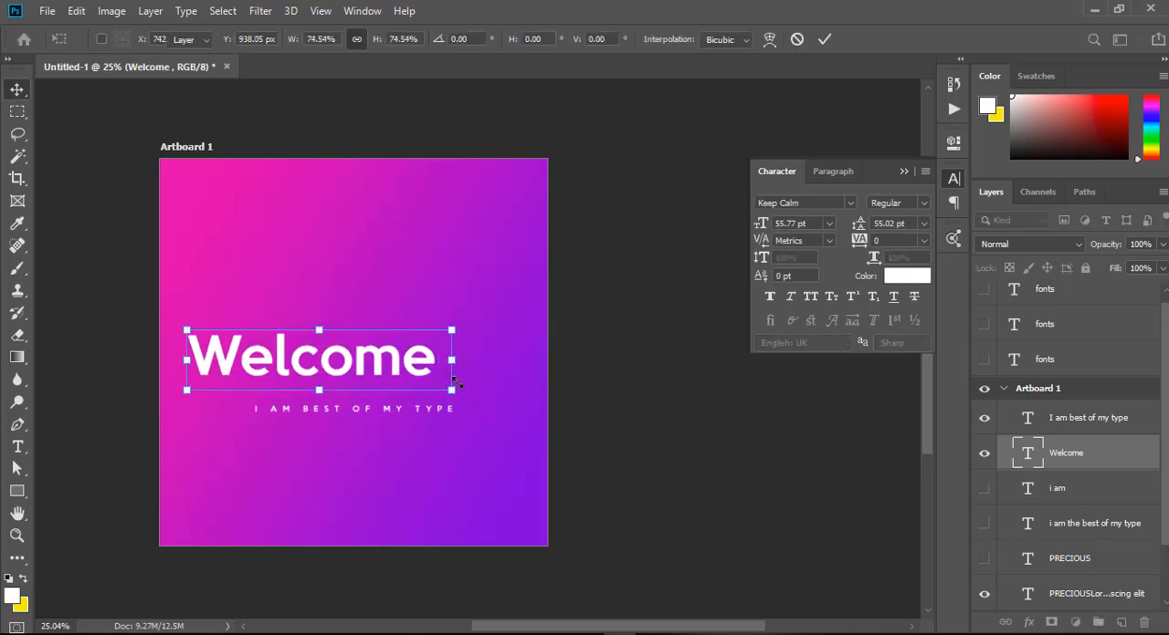
drag(269, 374, 314, 382)
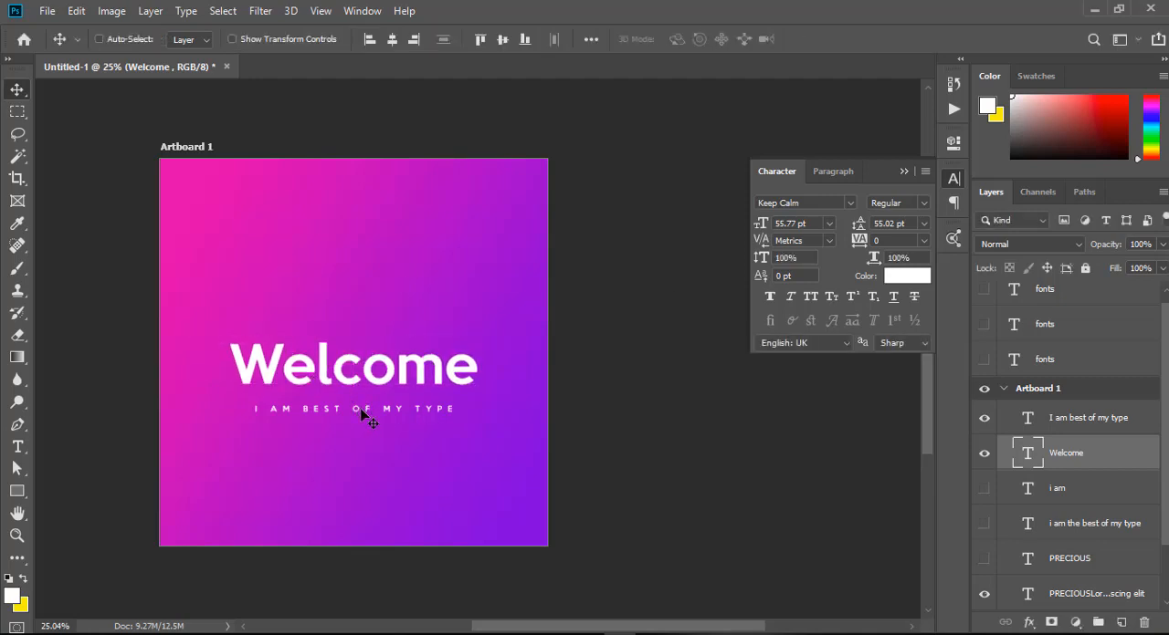
Move the tagline slightly up so it sits closer beneath Welcome.
right_click(363, 413)
click(407, 436)
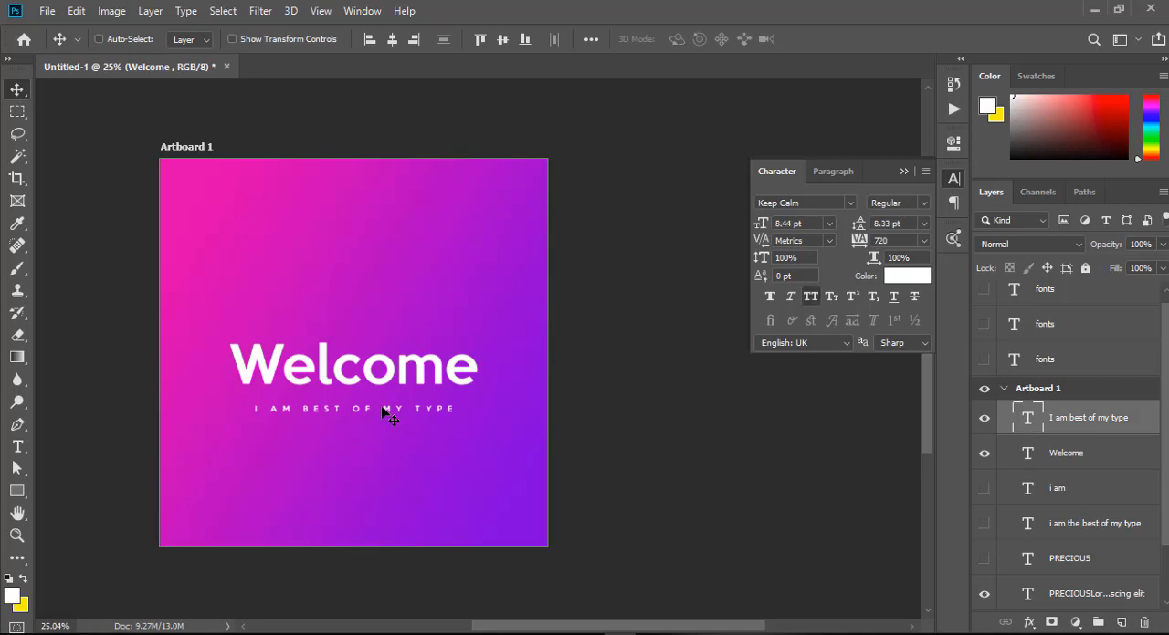
drag(391, 413, 393, 413)
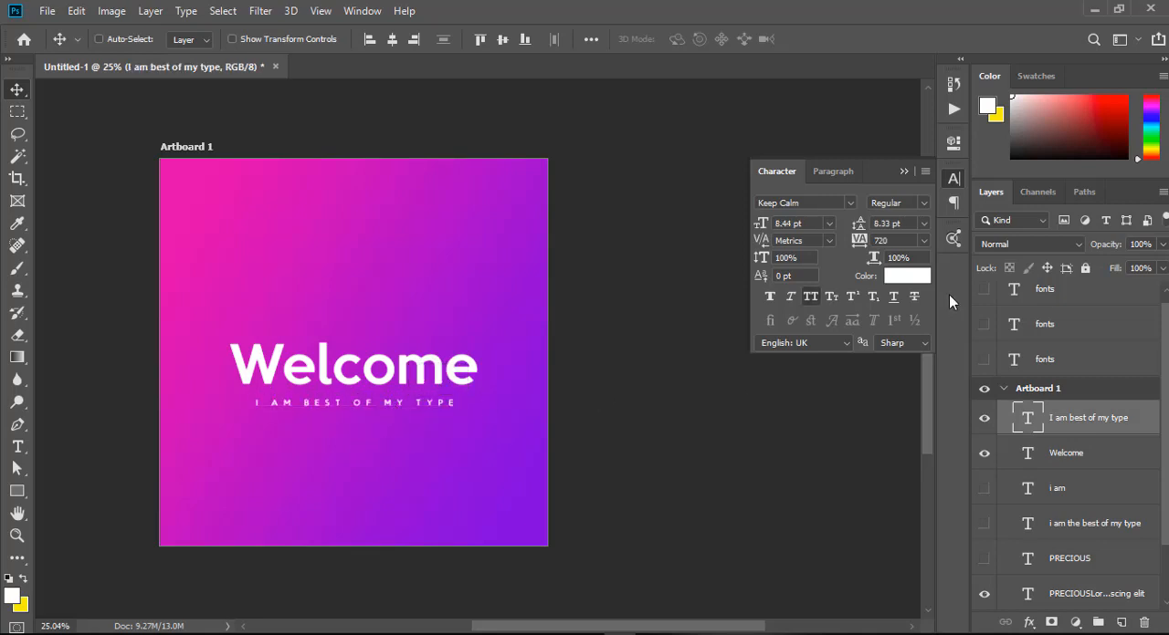
Change the tagline to the Real Miami font with tracking of 0 and turn off all caps.
click(850, 204)
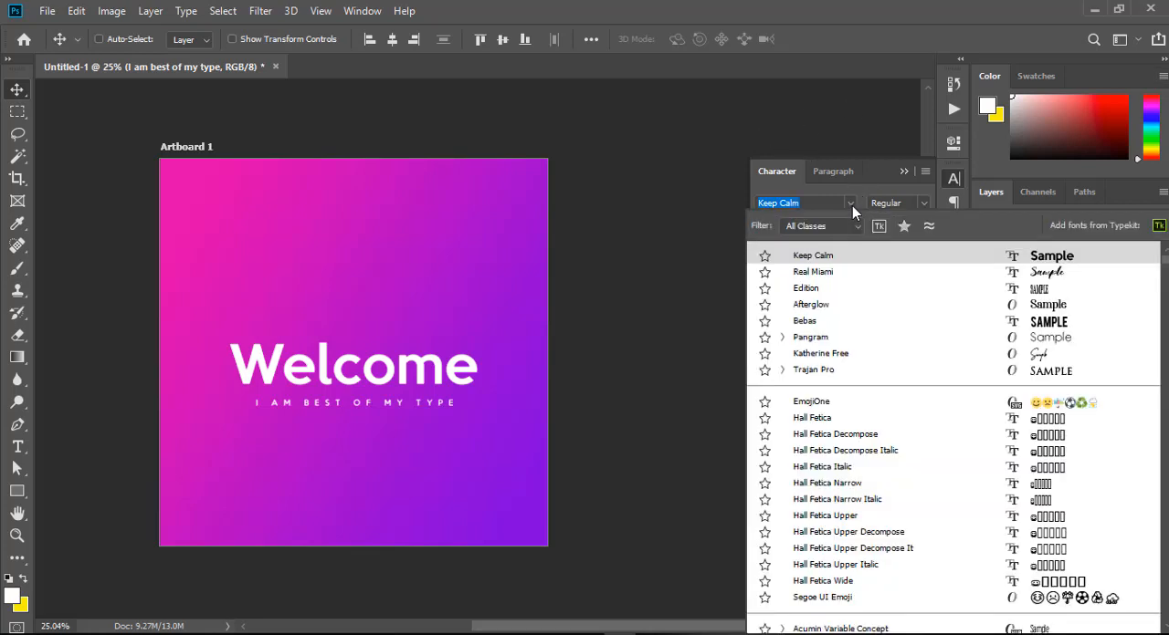
click(1037, 272)
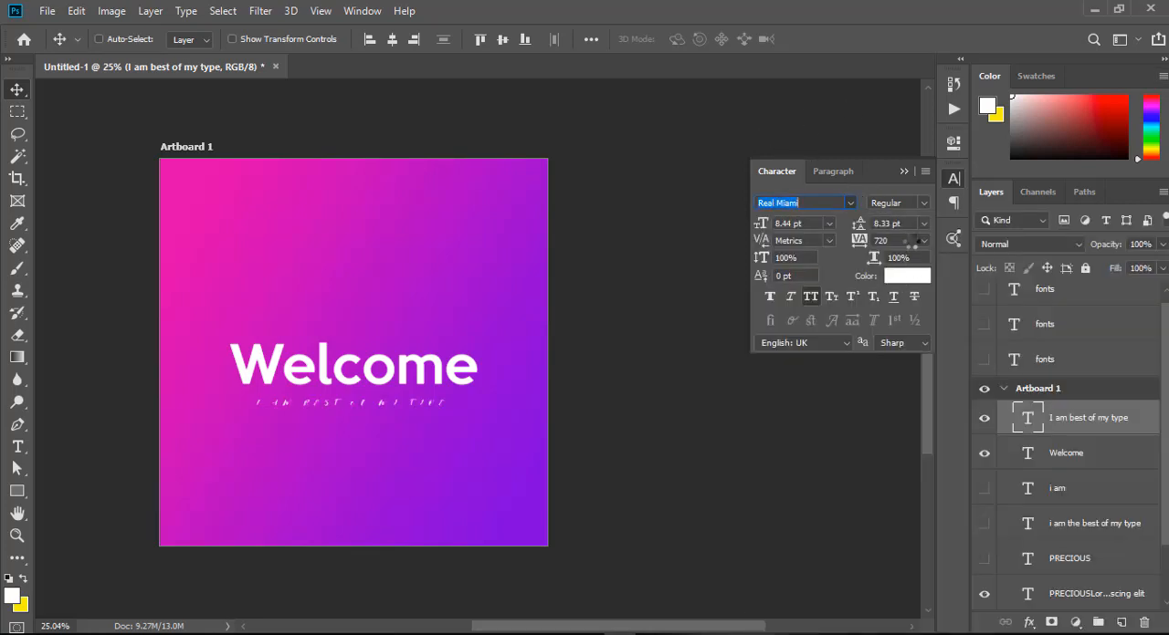
click(923, 240)
click(895, 343)
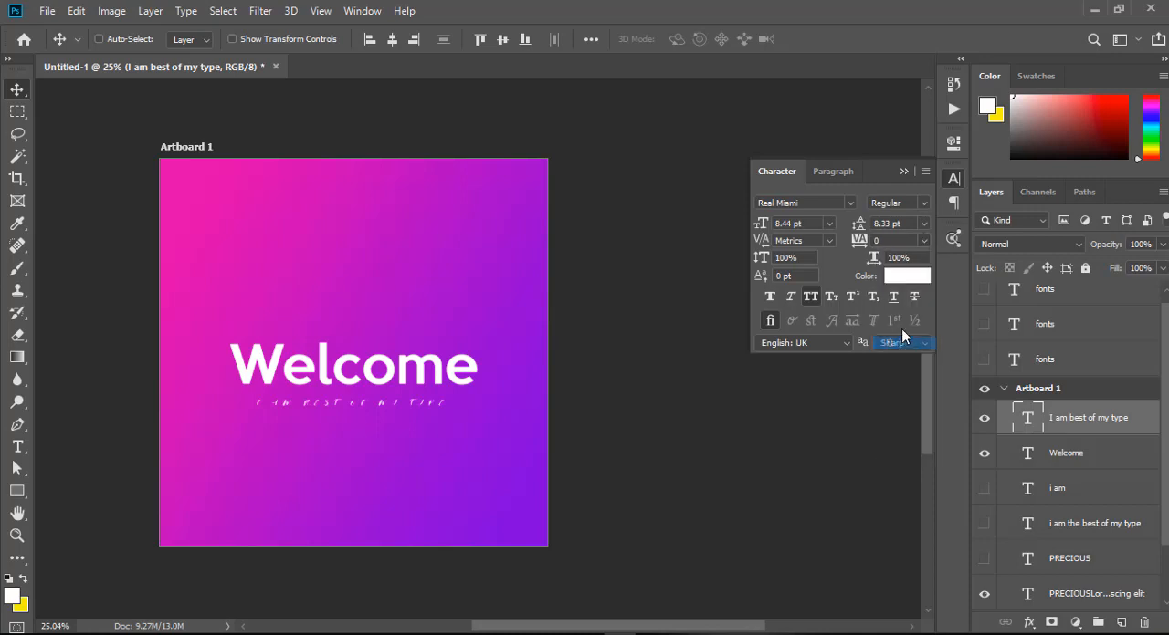
click(809, 299)
Enlarge the script tagline to about 22.76 pt and centre it beneath Welcome.
drag(306, 409, 483, 489)
key(ctrl+t)
key(Return)
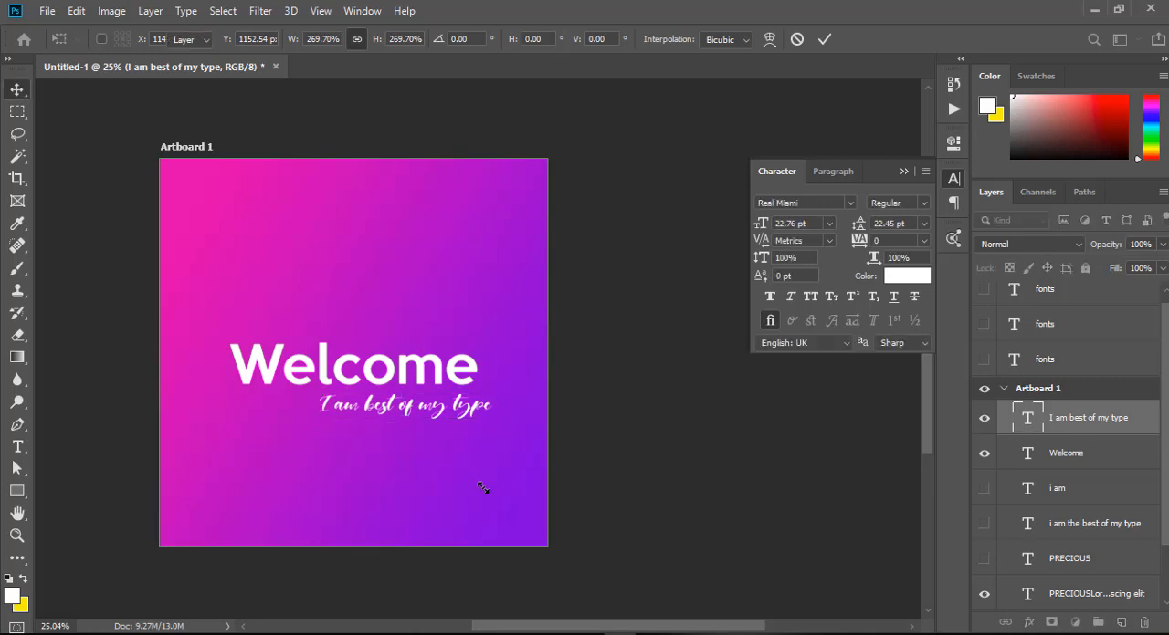
drag(445, 425, 395, 425)
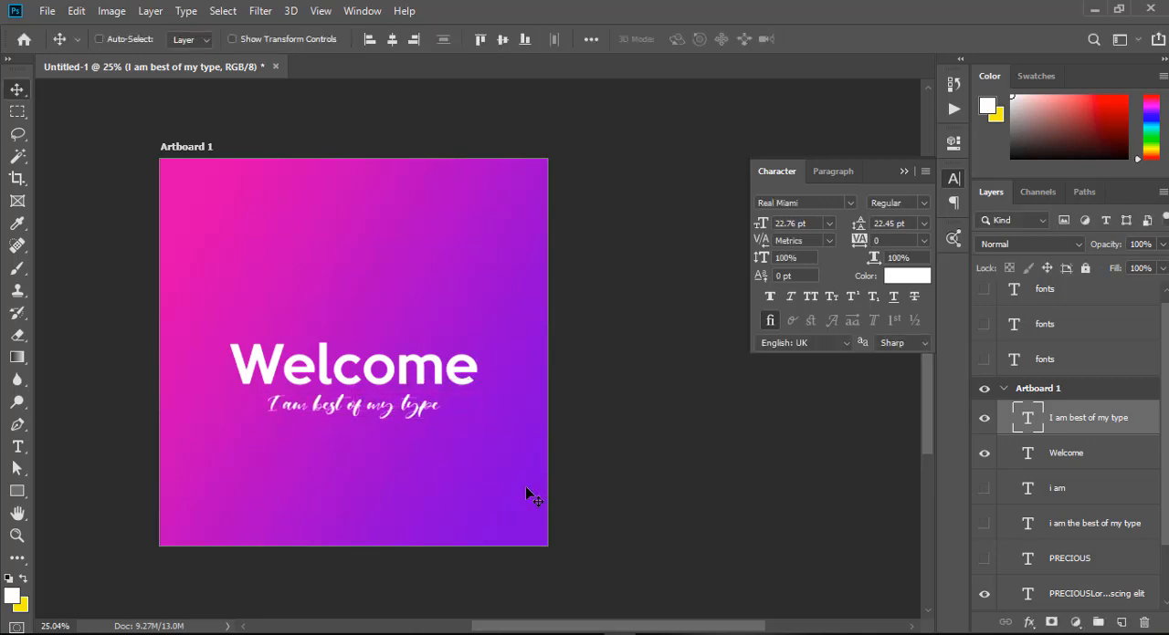
Change the tagline to the Higeja FREE font and centre it again beneath Welcome.
click(850, 202)
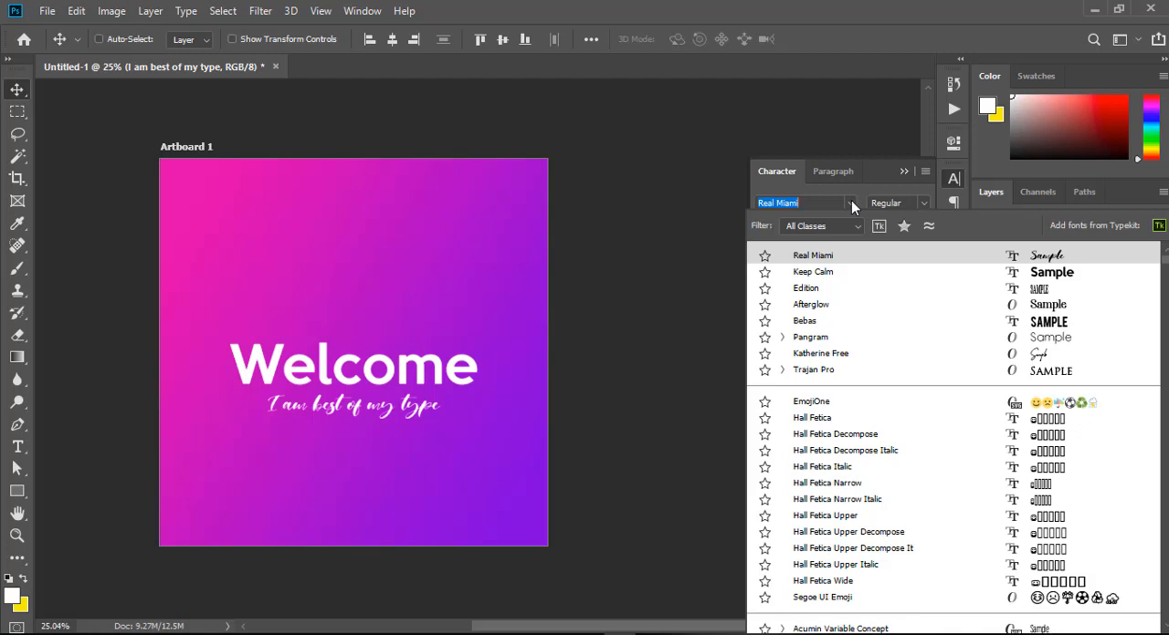
text(hi)
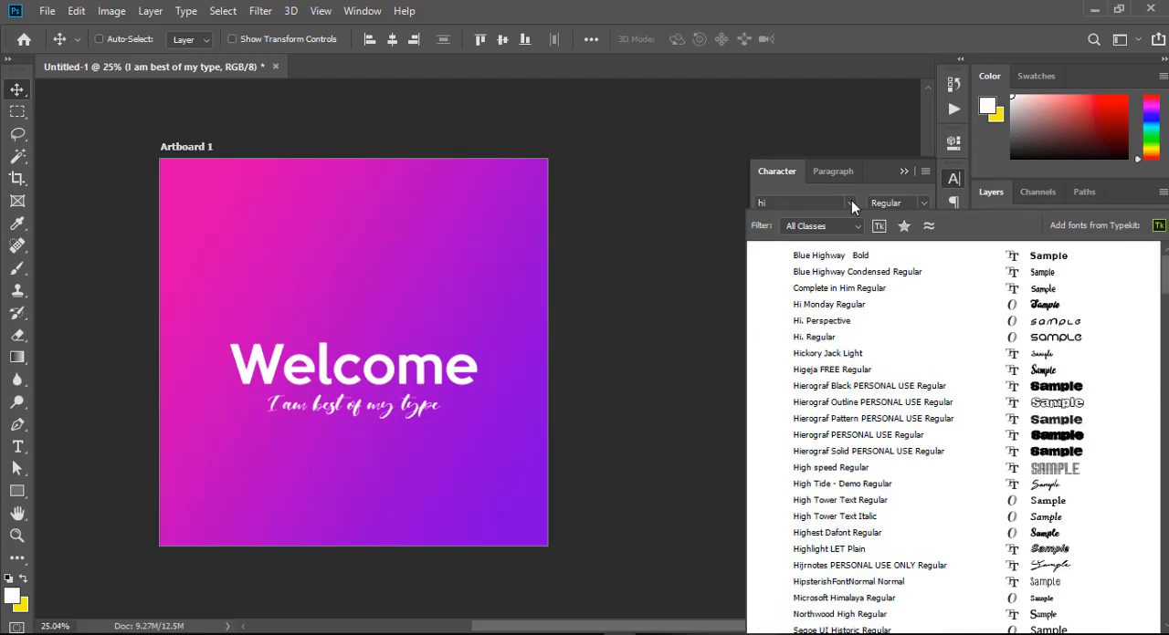
text(geja FREE)
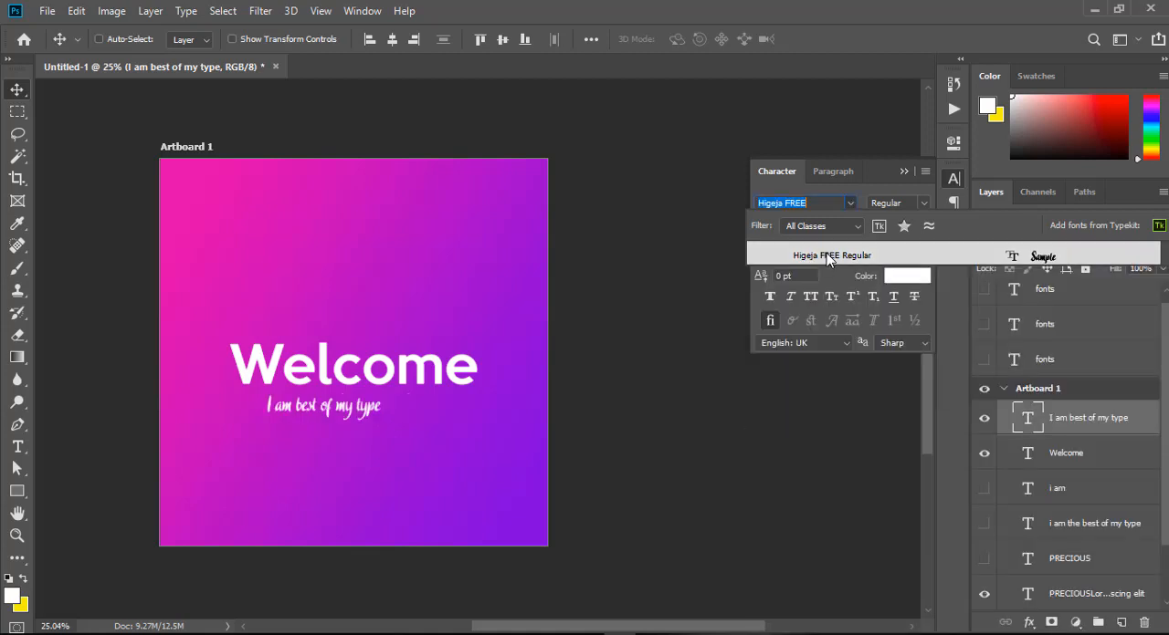
click(828, 256)
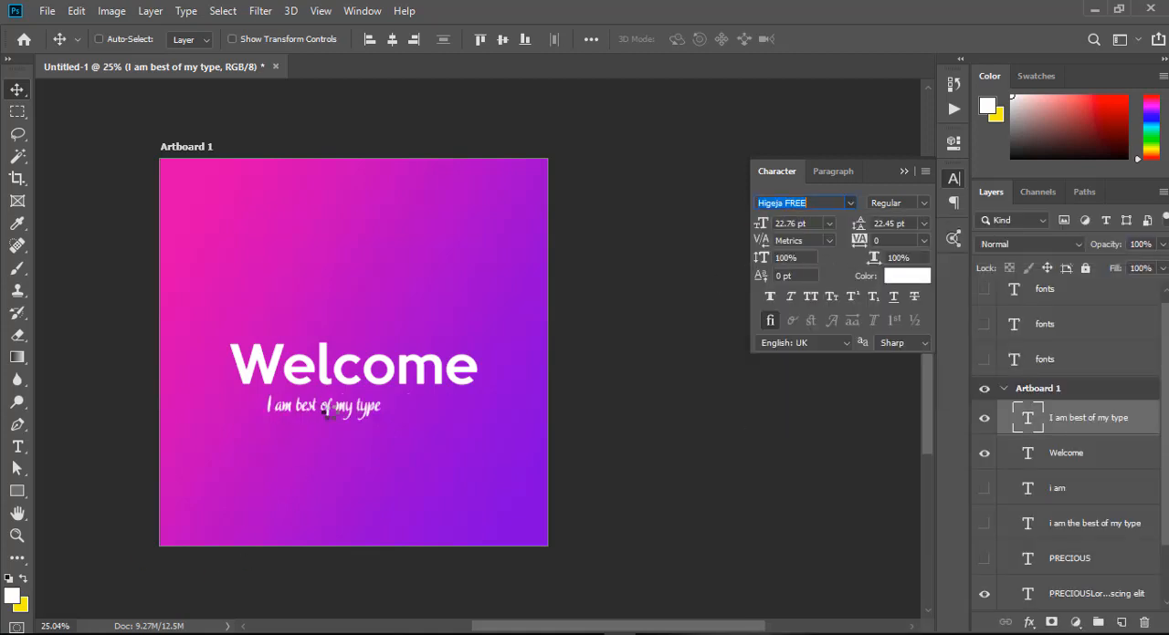
drag(334, 407, 359, 413)
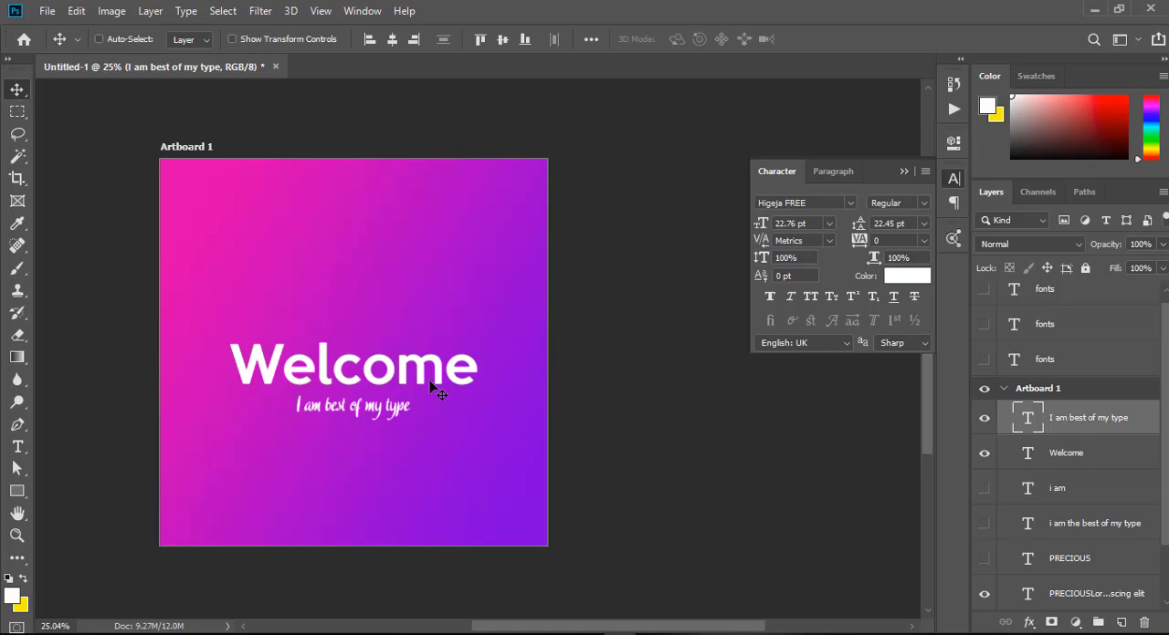
Nudge the Welcome text slightly to the right and change its font to Edition.
right_click(279, 364)
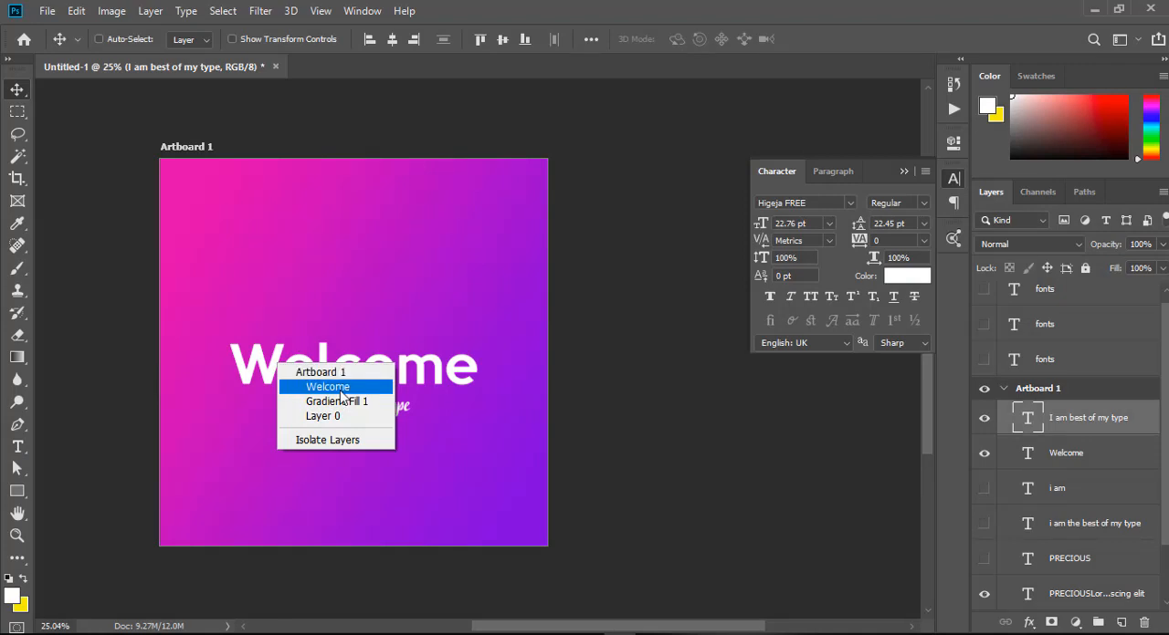
click(329, 387)
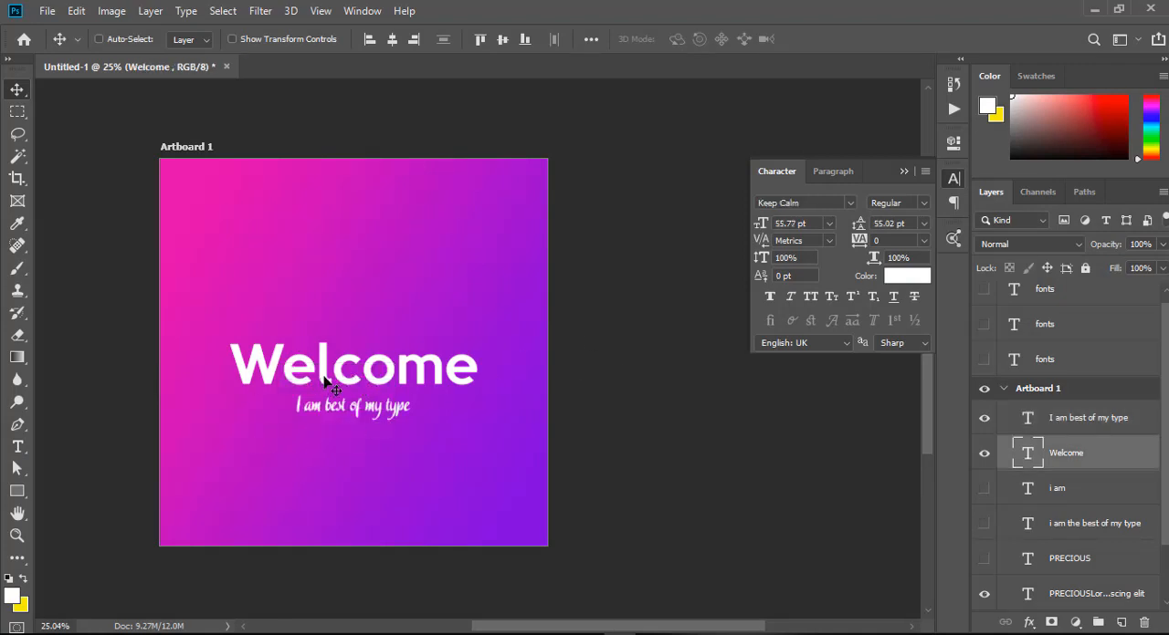
drag(323, 377, 328, 378)
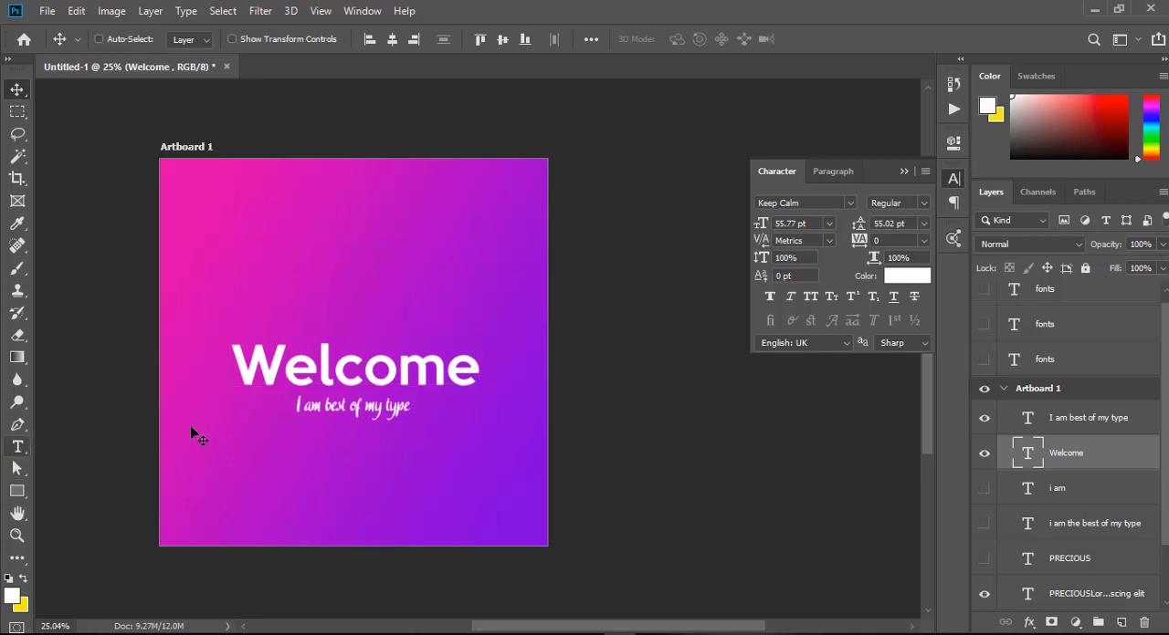
click(855, 202)
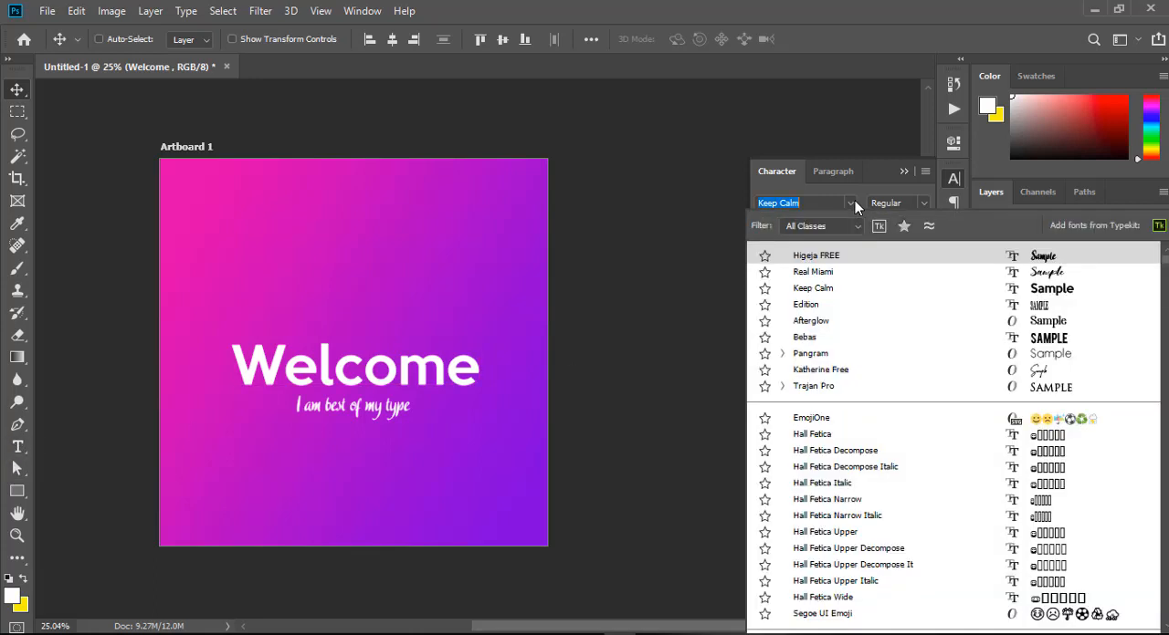
key(Down)
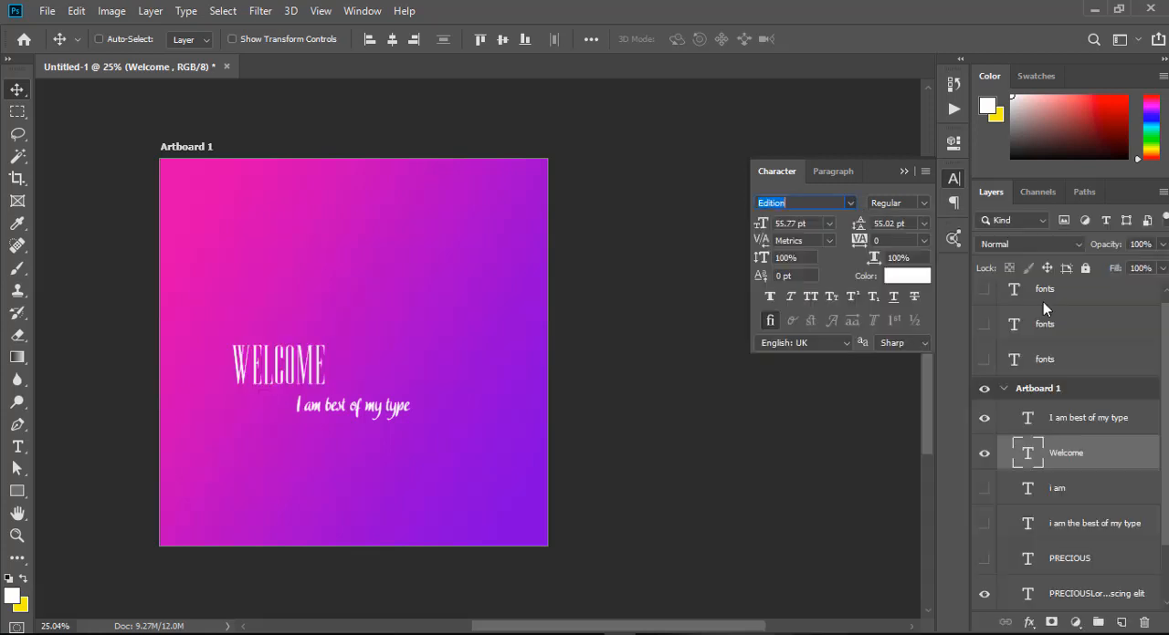
click(1047, 308)
click(357, 406)
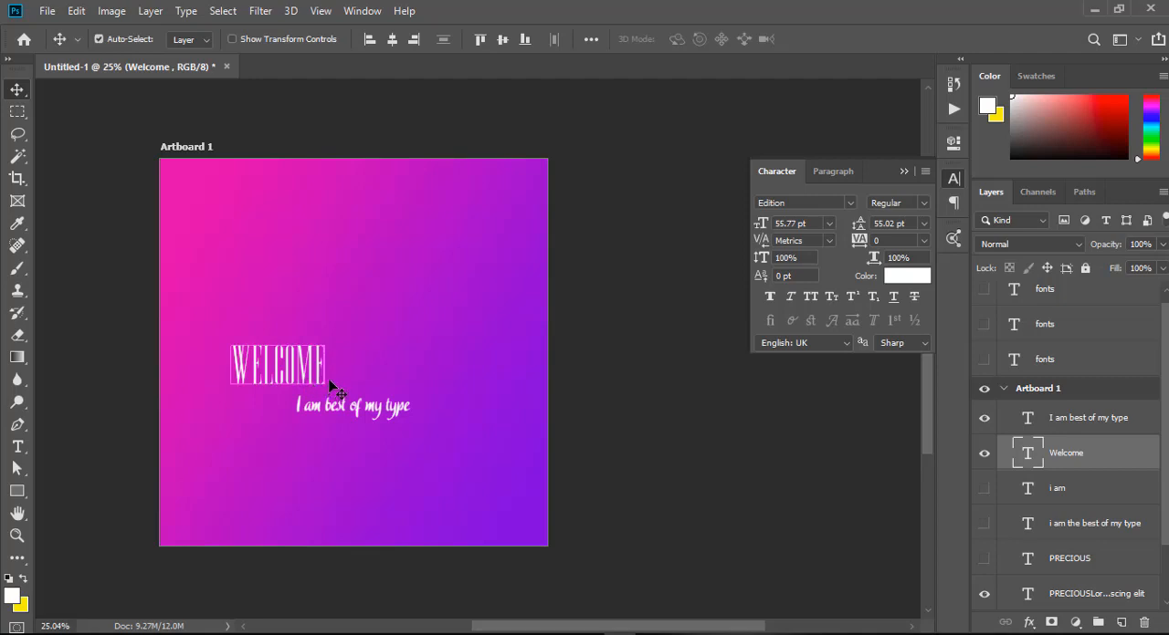
Enlarge the Welcome text to about 123.29 pt and centre it just above the tagline.
key(ctrl+t)
drag(321, 342, 448, 274)
key(Return)
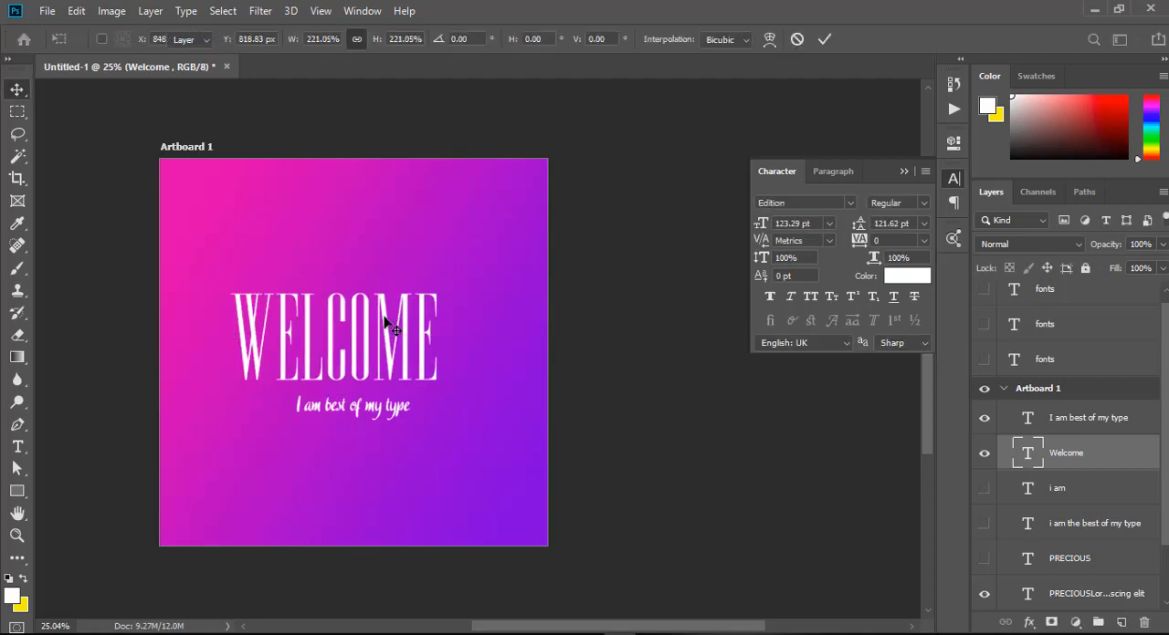
drag(391, 326, 383, 319)
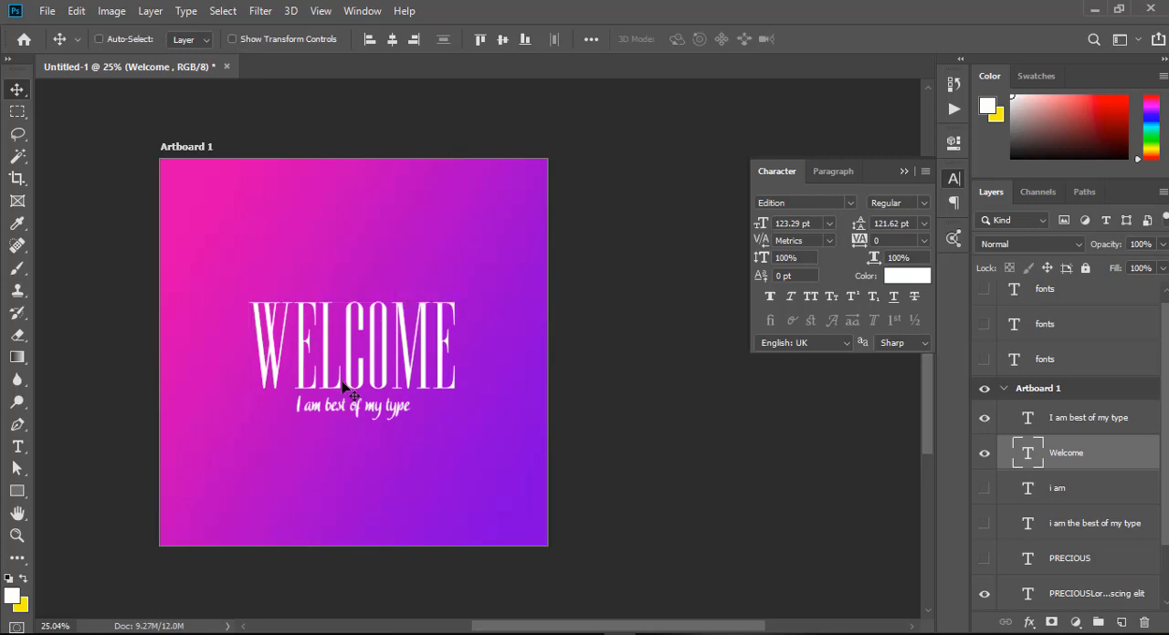